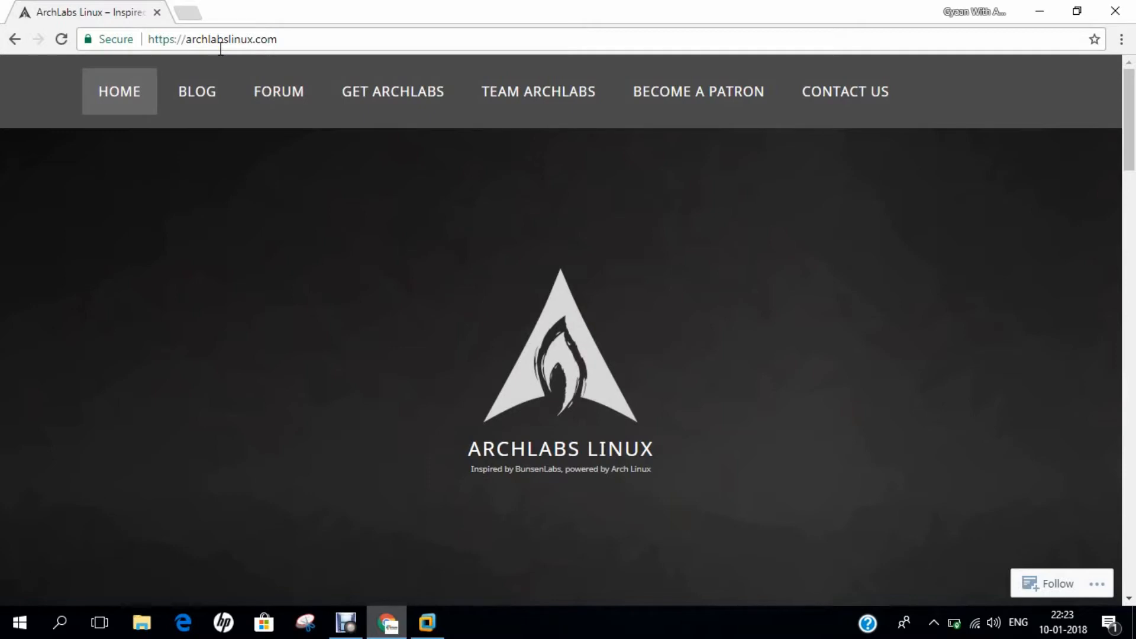
scroll(343, 355, "down", 9)
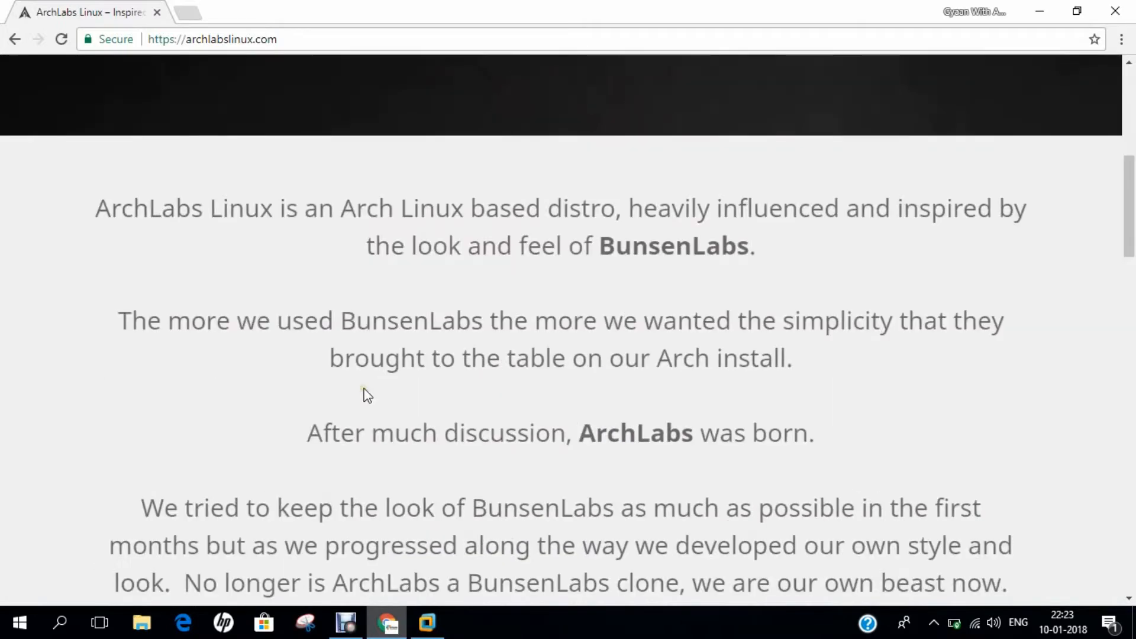
scroll(367, 396, "down", 6)
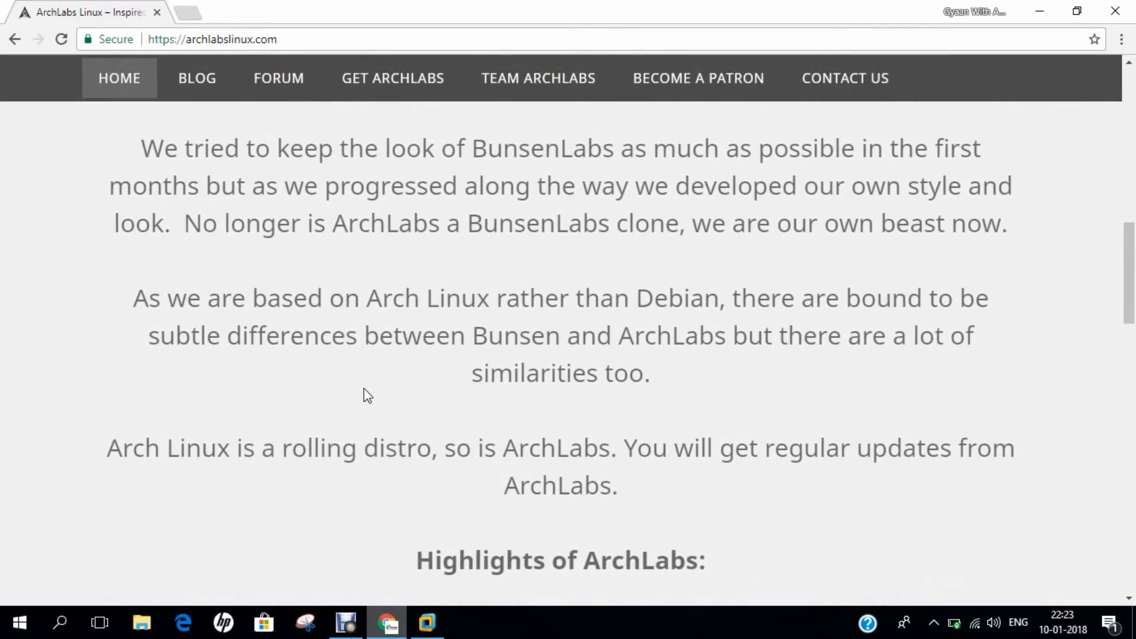
scroll(367, 395, "down", 3)
scroll(367, 395, "down", 3)
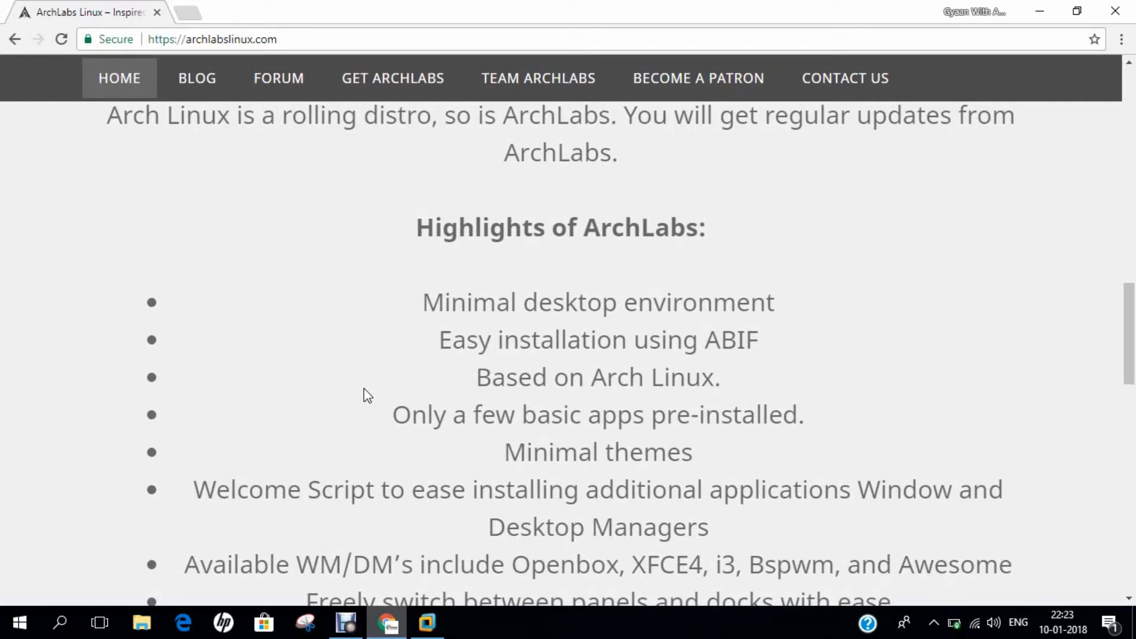
scroll(367, 396, "up", 15)
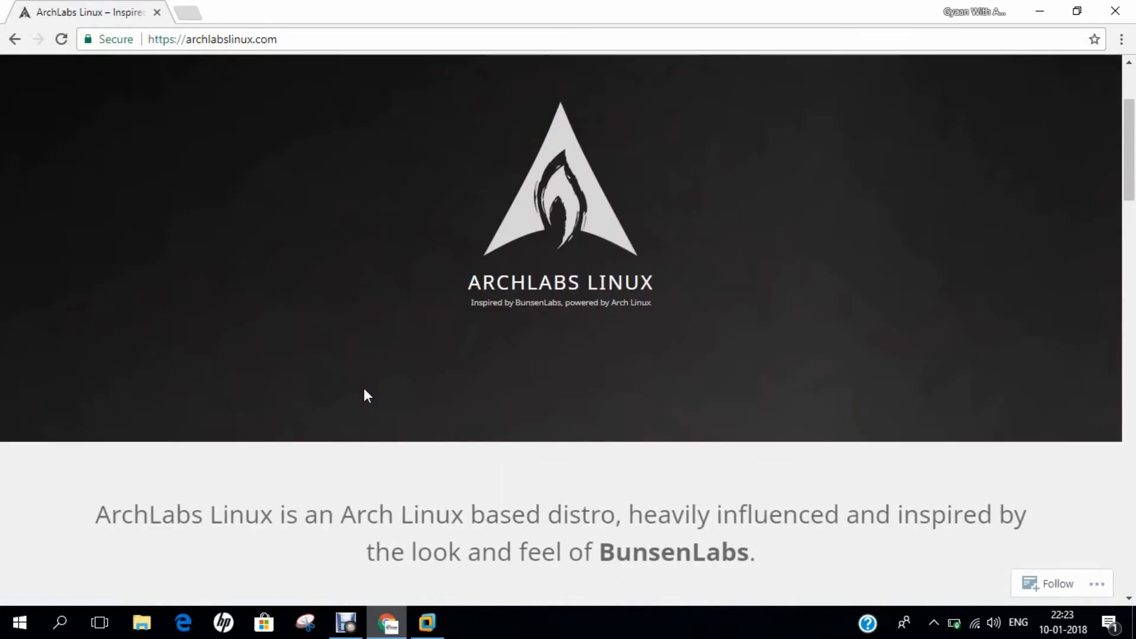
scroll(335, 352, "down", 4)
scroll(335, 360, "down", 5)
scroll(317, 327, "up", 15)
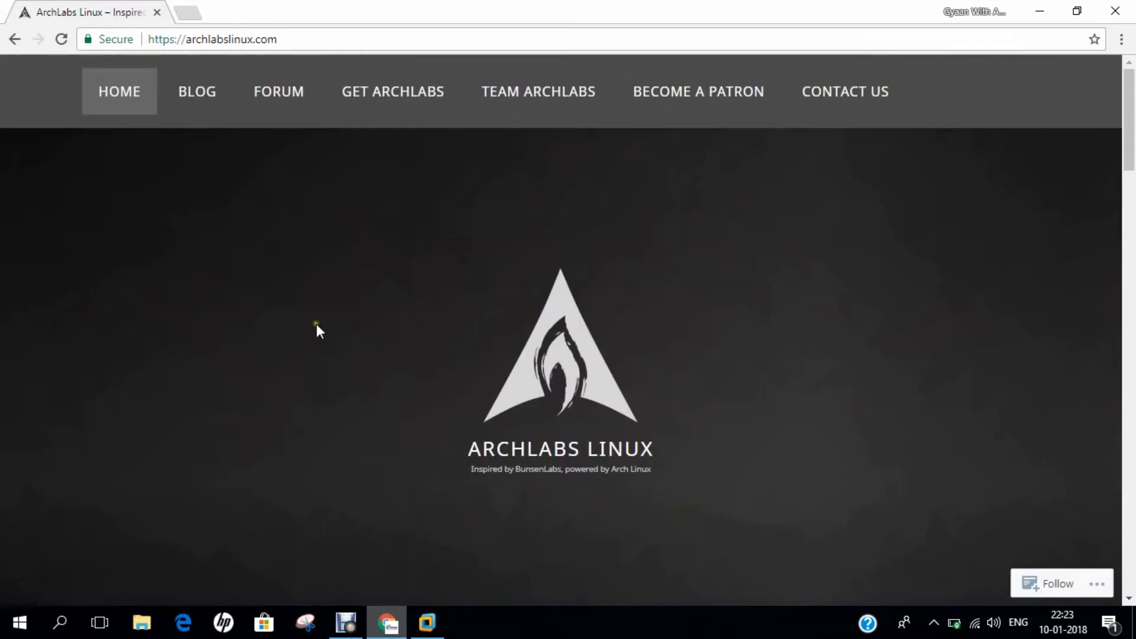
left_click(199, 107)
Step: Open the ArchLabs Blog page in a new tab and switch to it
right_click(198, 107)
left_click(237, 113)
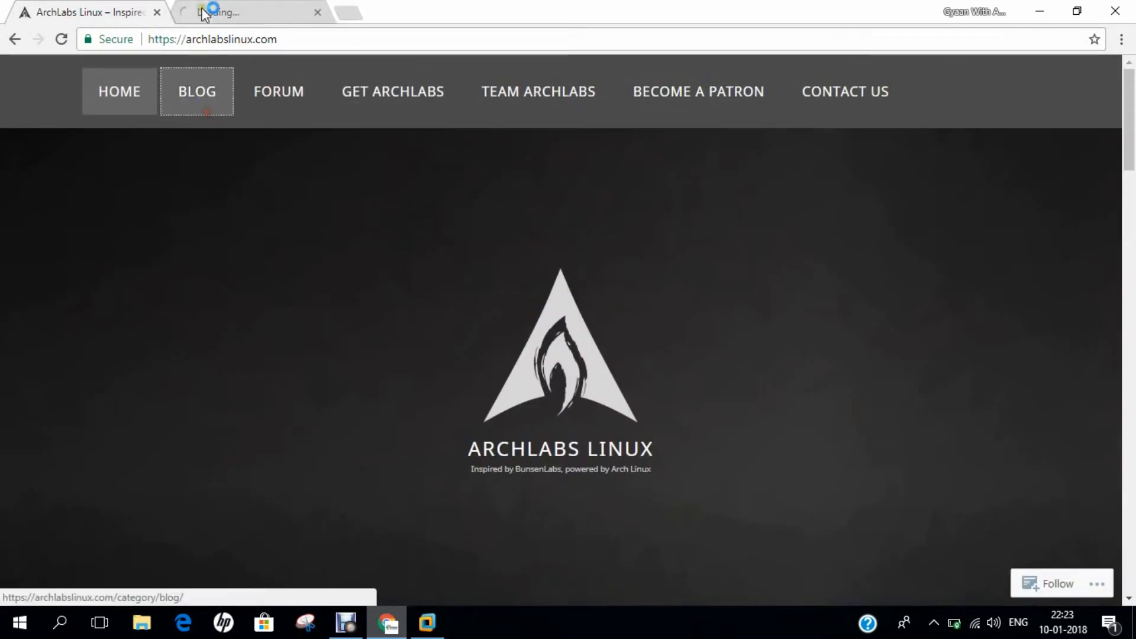
left_click(210, 10)
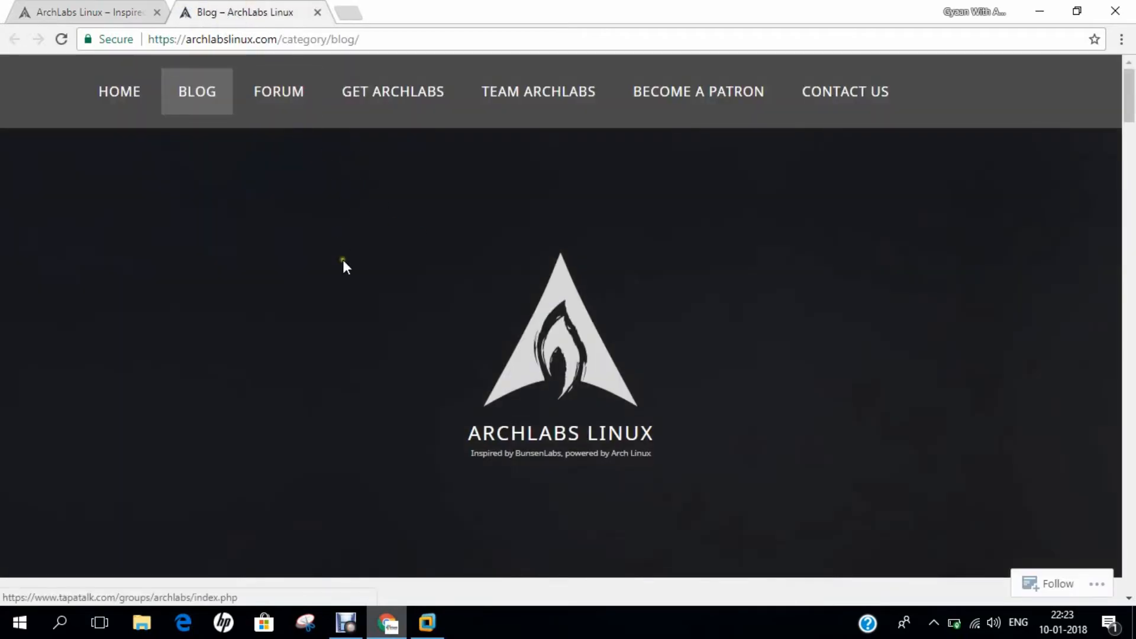
Step: Open the ArchLabs tapatalk forum in another tab, then load Get ArchLabs from the Blog tab
scroll(347, 275, "down", 2)
scroll(349, 282, "down", 10)
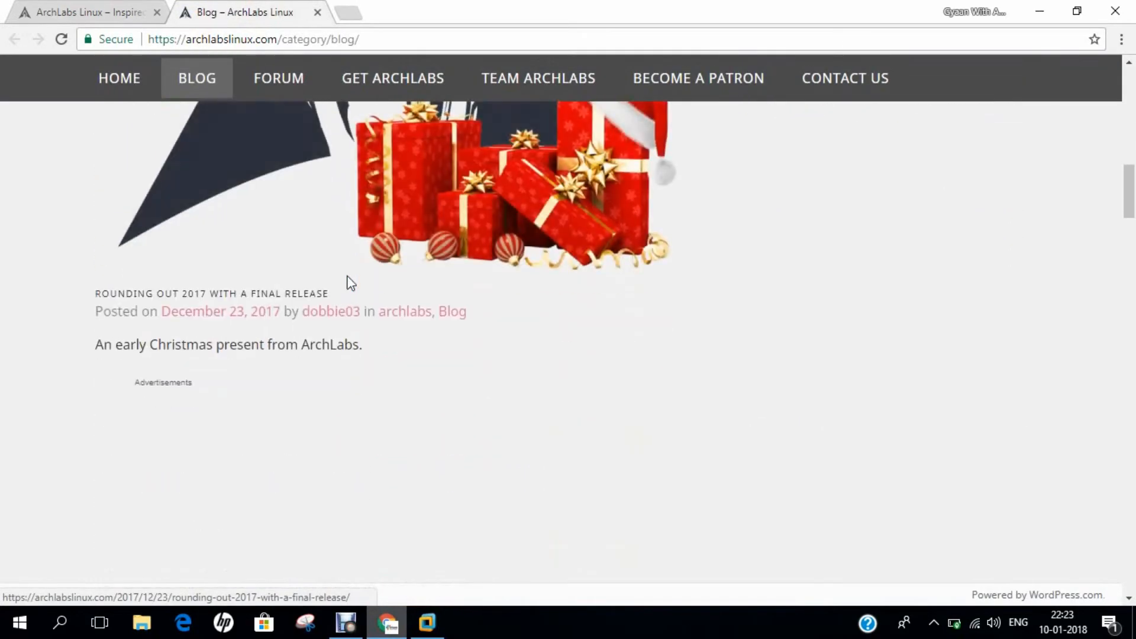
scroll(347, 275, "down", 3)
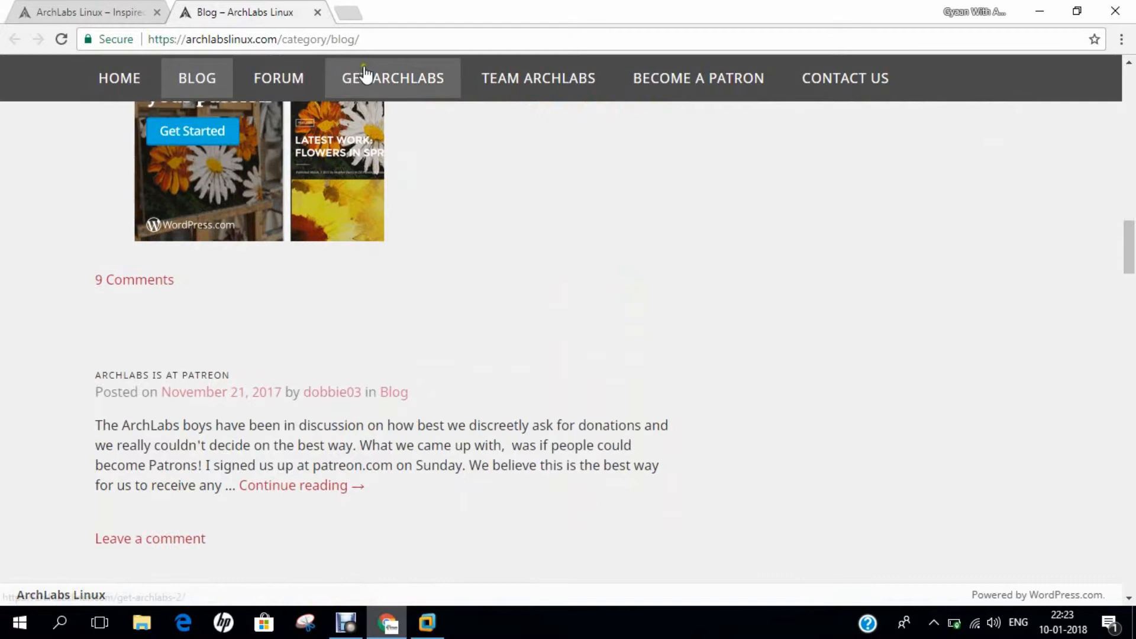
left_click(291, 81)
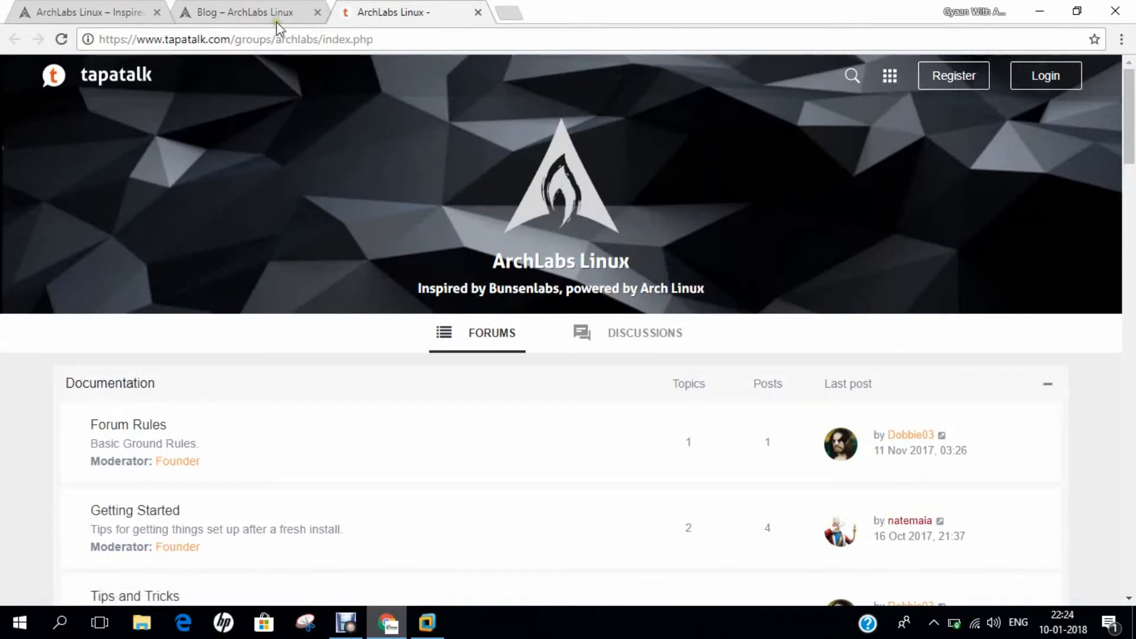
left_click(243, 12)
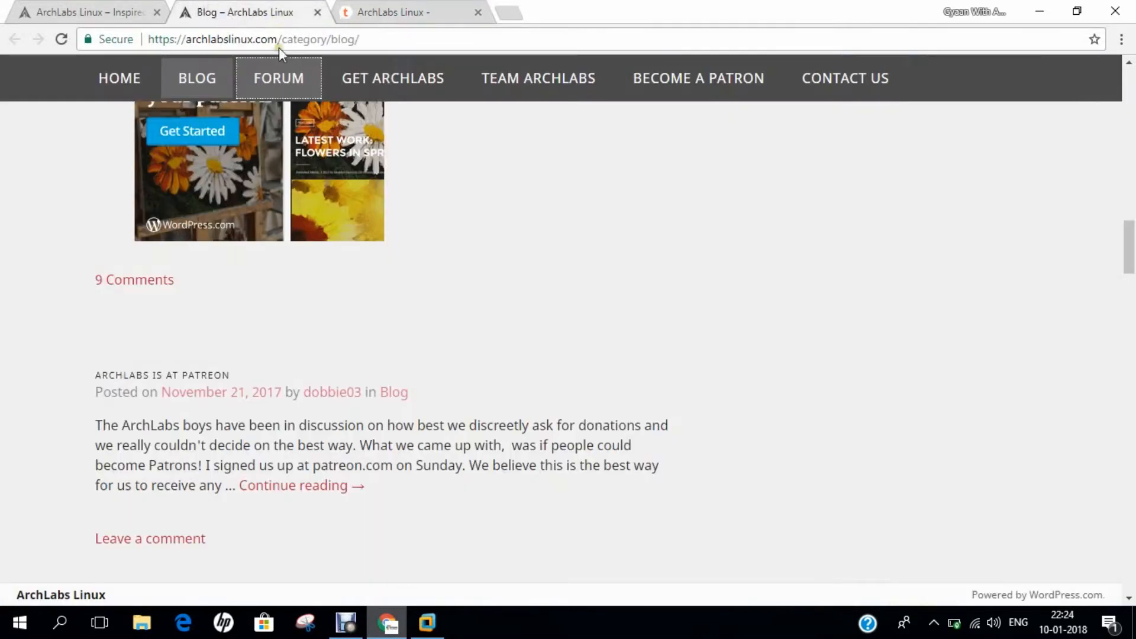
left_click(376, 81)
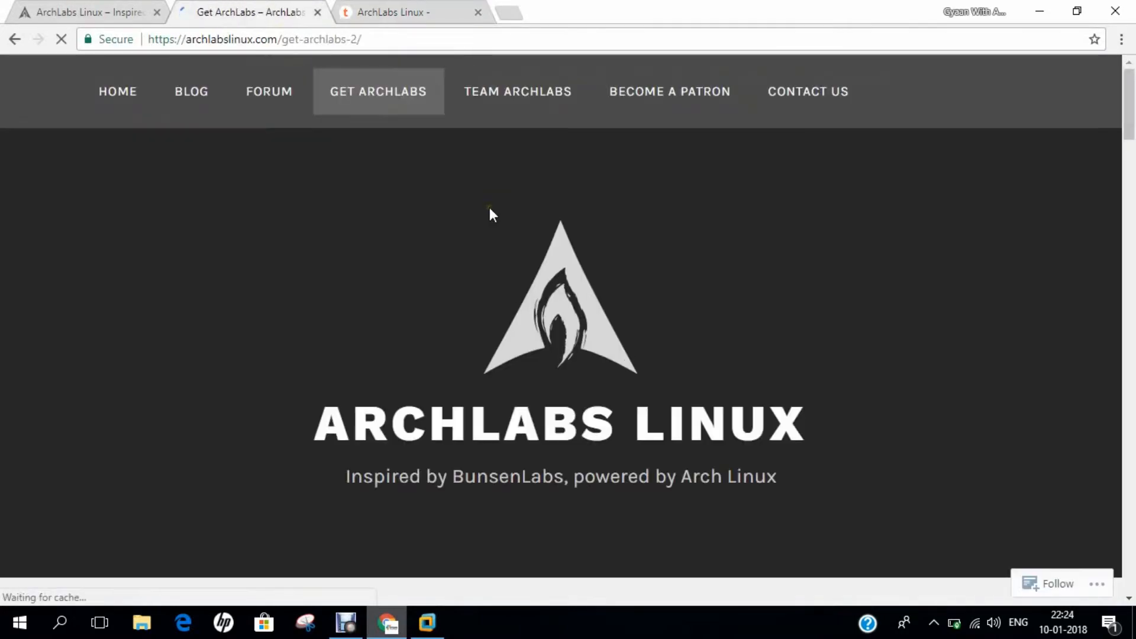
Step: Scroll through the Get ArchLabs download page
scroll(505, 308, "down", 3)
scroll(506, 313, "down", 10)
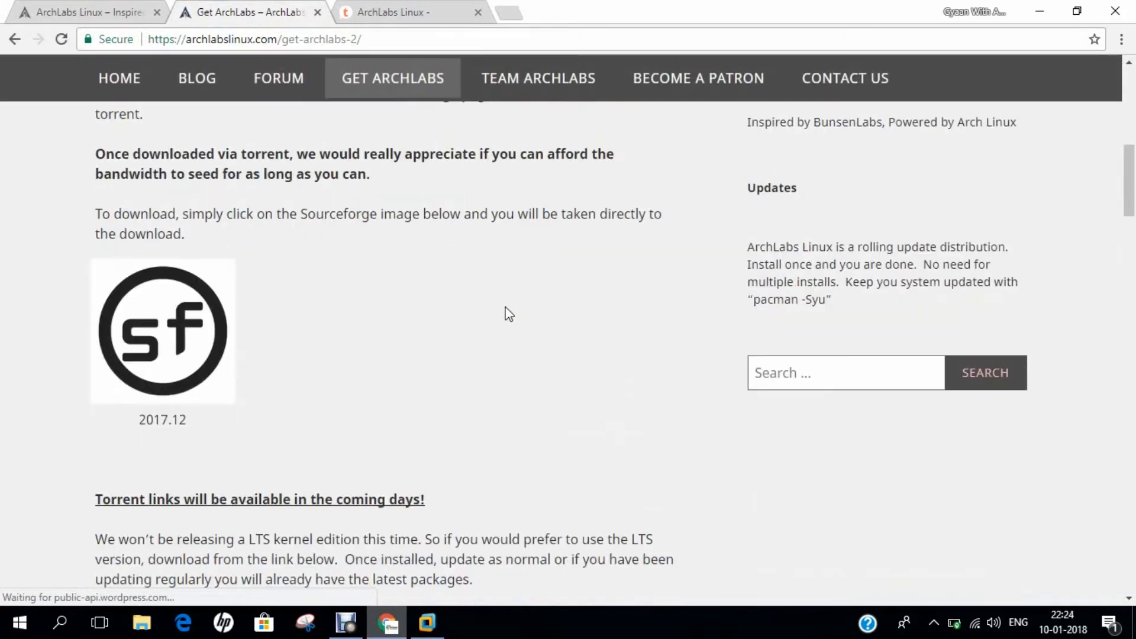
scroll(211, 331, "up", 4)
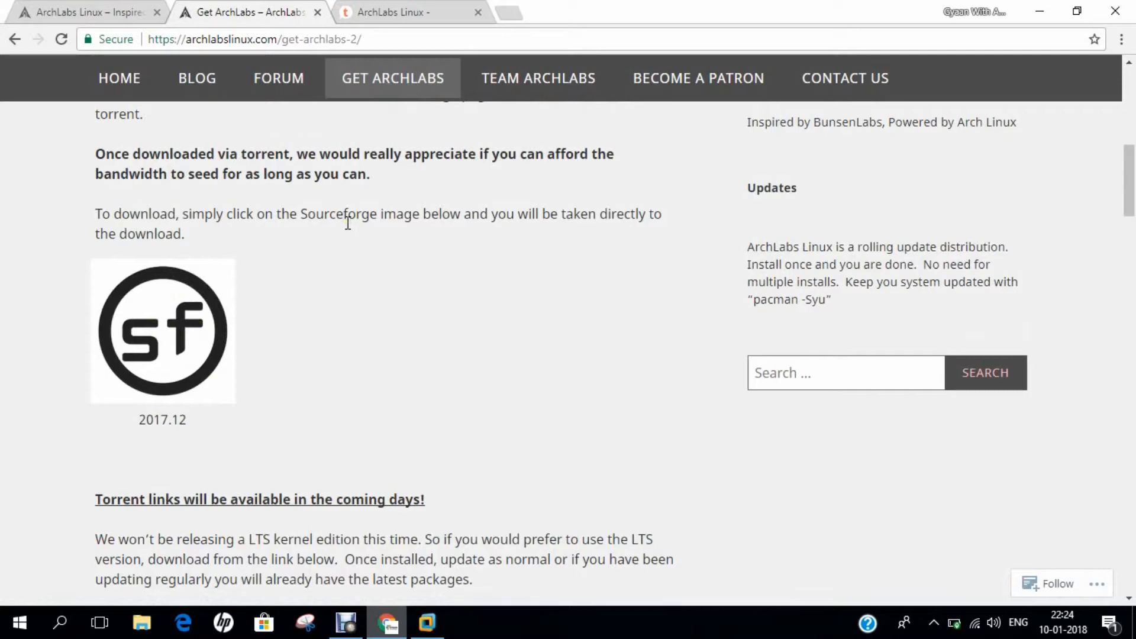
Step: Open the Team ArchLabs about page and read through the team bios
left_click(535, 82)
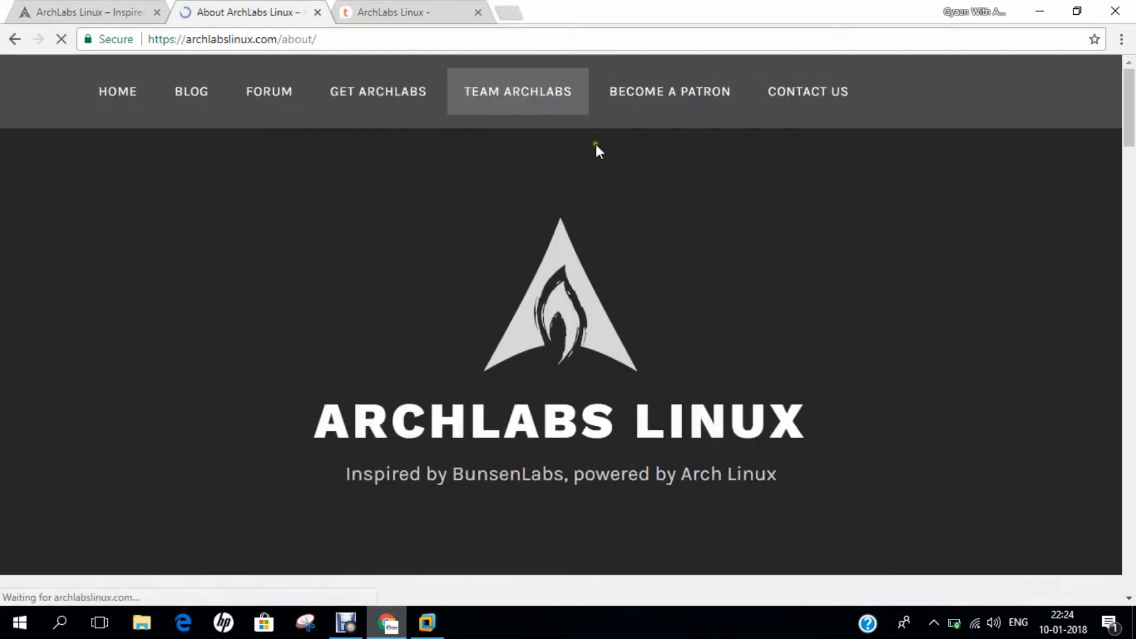
scroll(591, 304, "down", 10)
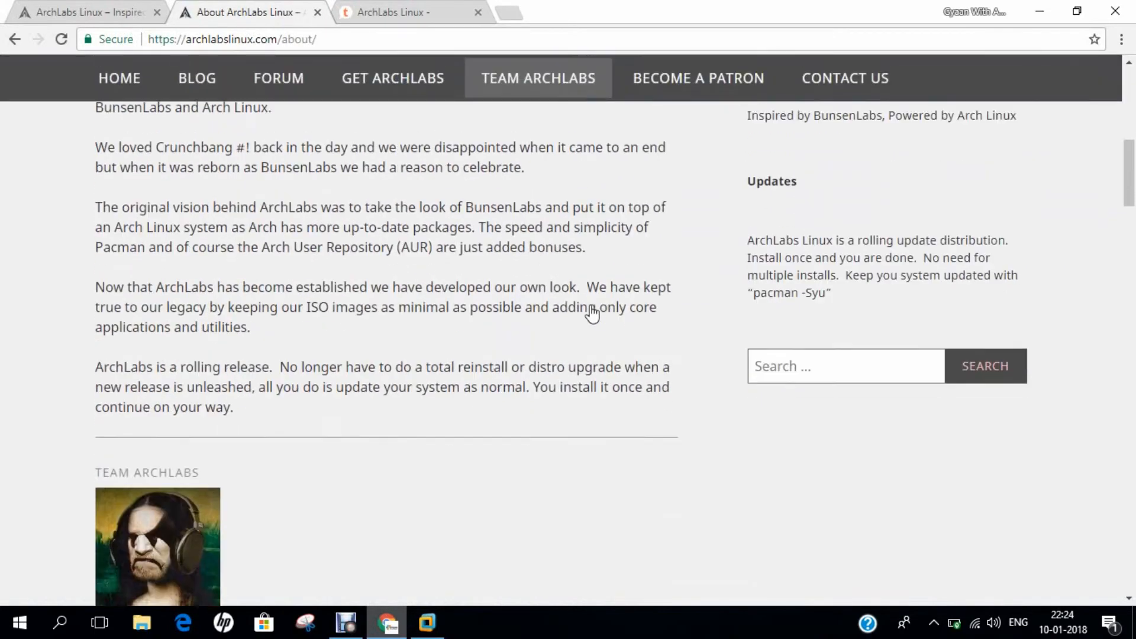
scroll(592, 314, "down", 3)
scroll(591, 314, "down", 10)
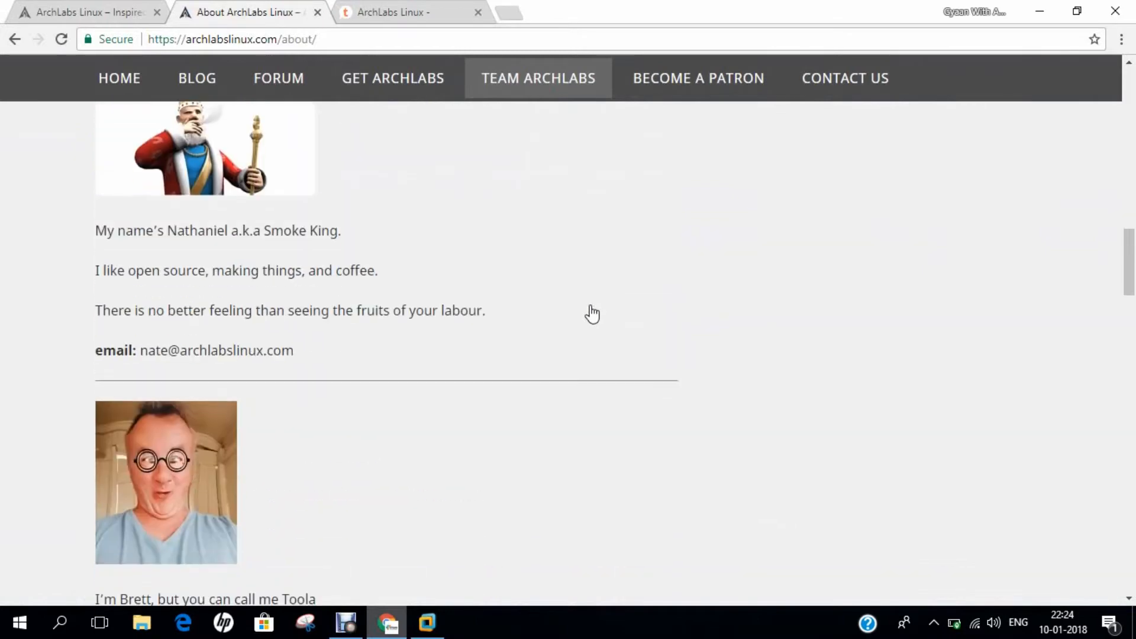
scroll(592, 314, "down", 10)
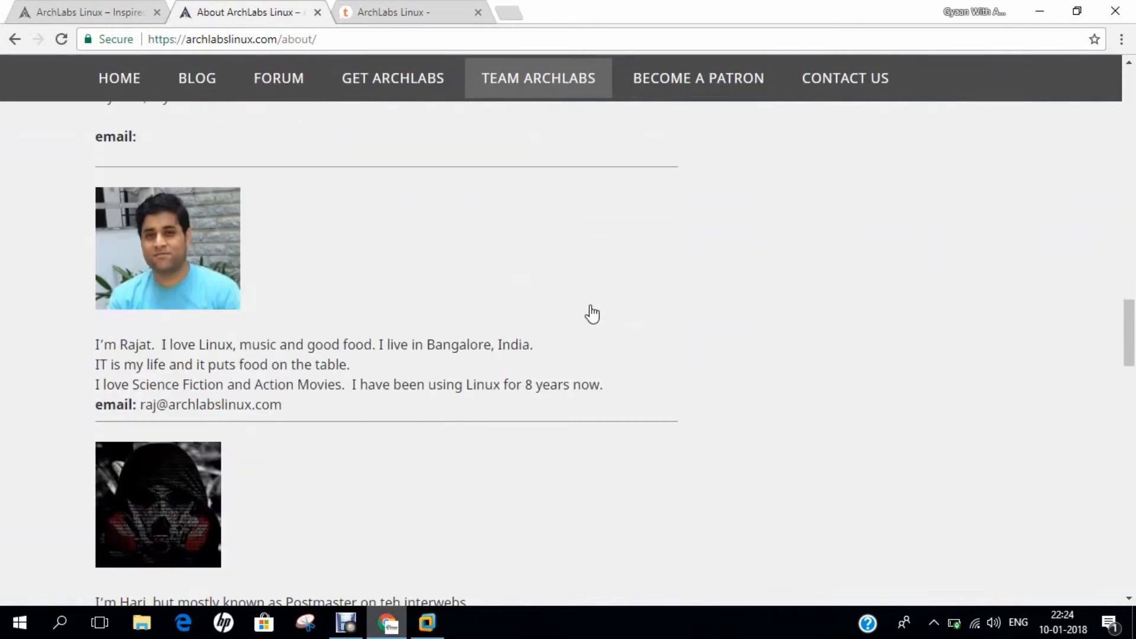
scroll(591, 314, "down", 10)
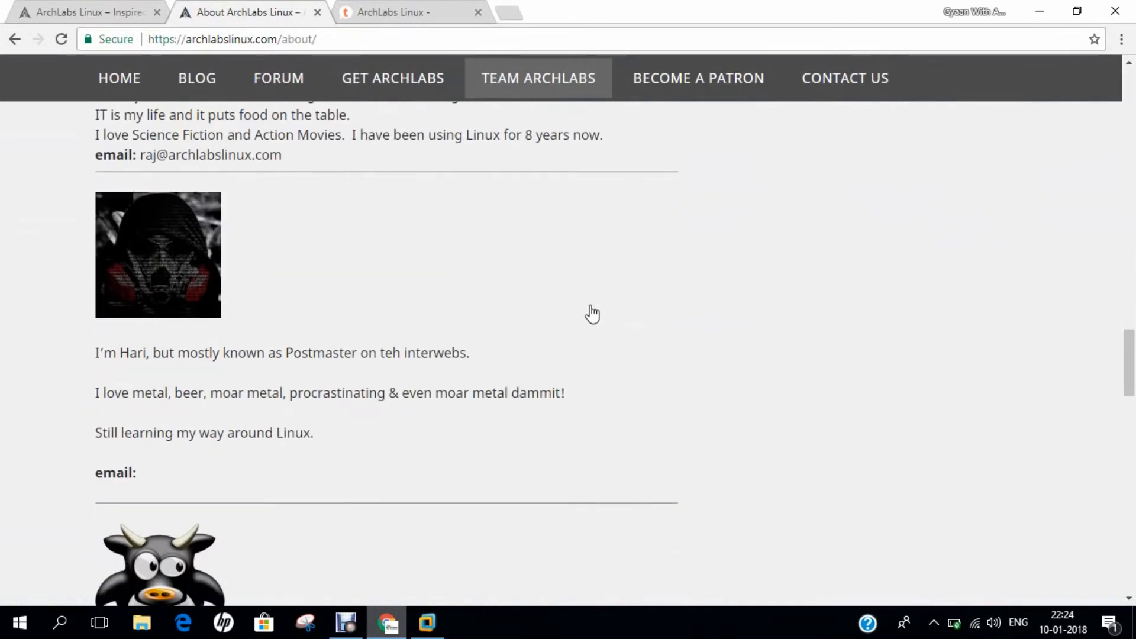
scroll(591, 314, "up", 20)
scroll(591, 313, "up", 20)
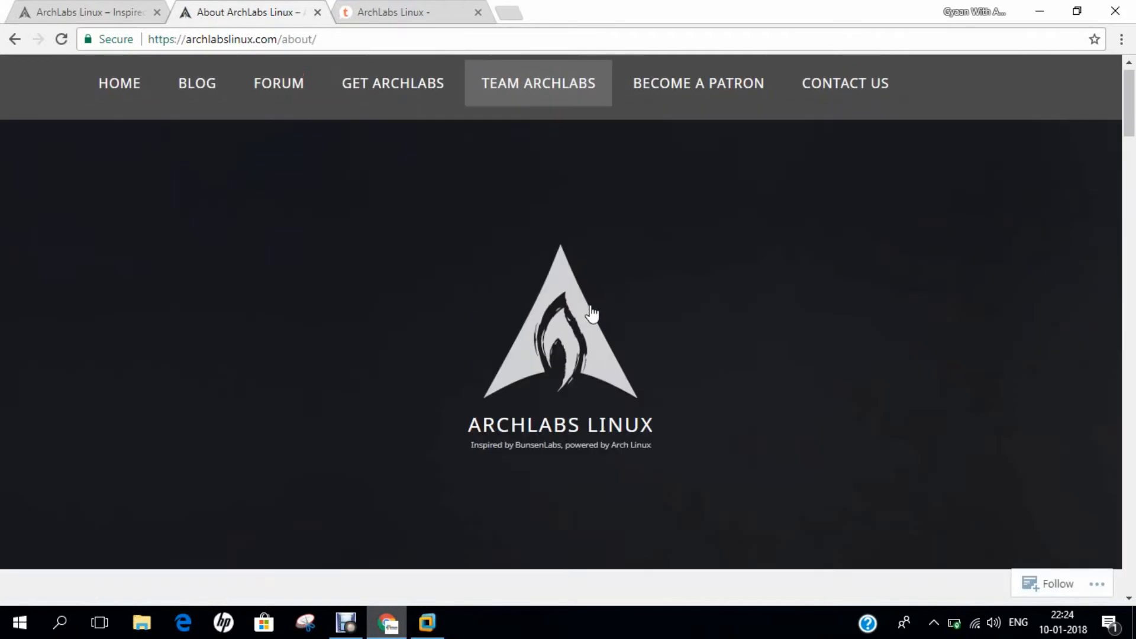
Step: Browse the ArchLabs Linux Patreon page, dismiss the low battery notice, and return to the home tab
left_click(690, 97)
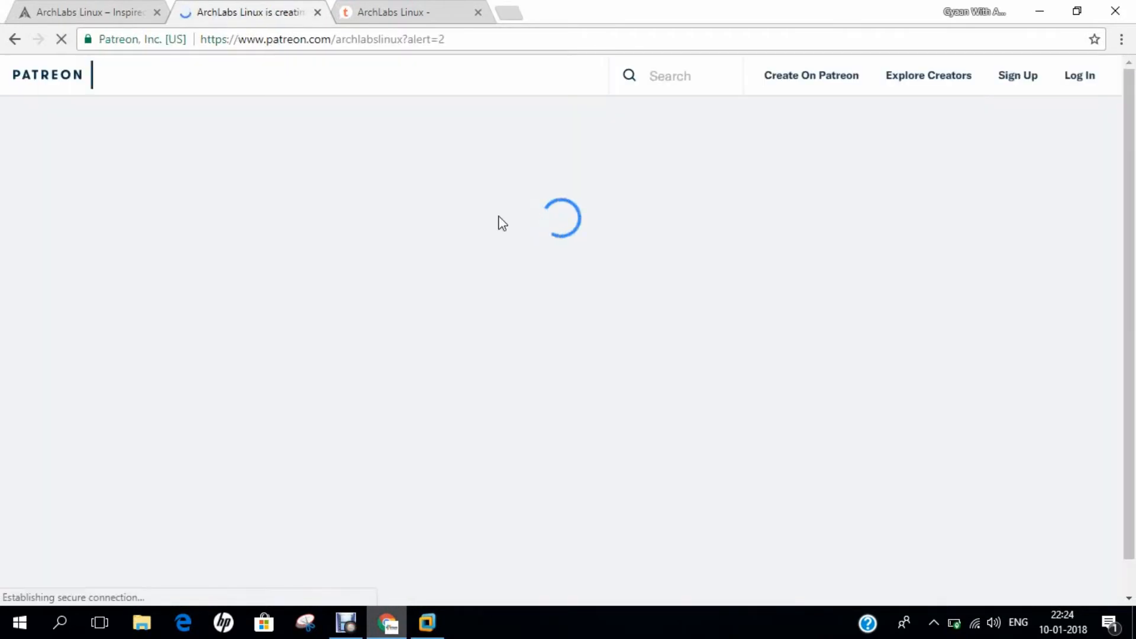
scroll(502, 223, "down", 5)
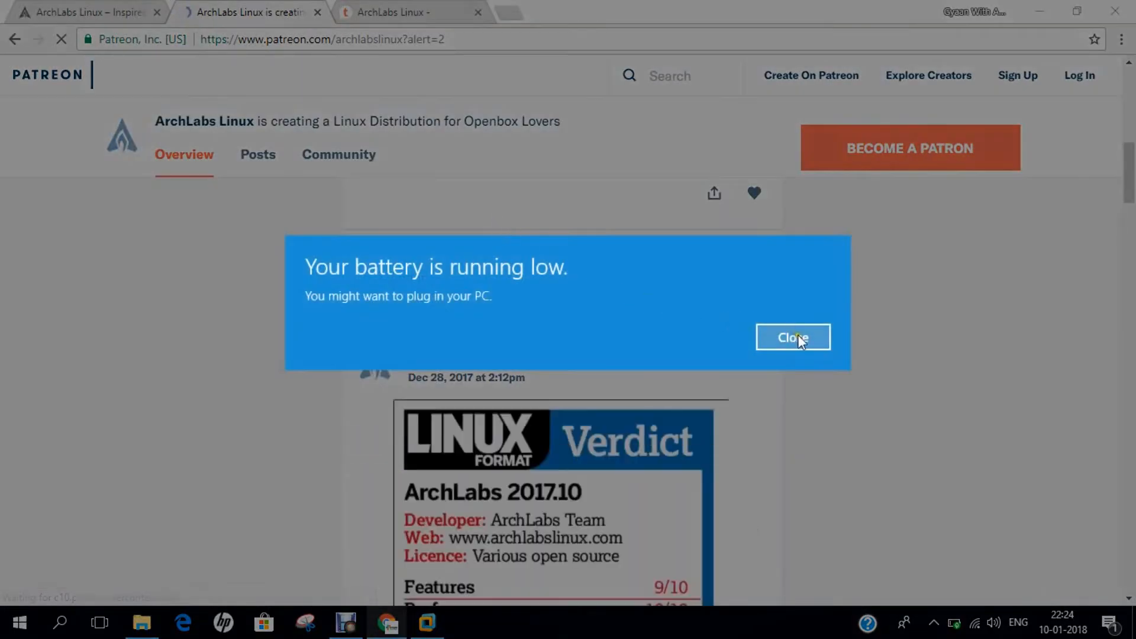
left_click(800, 338)
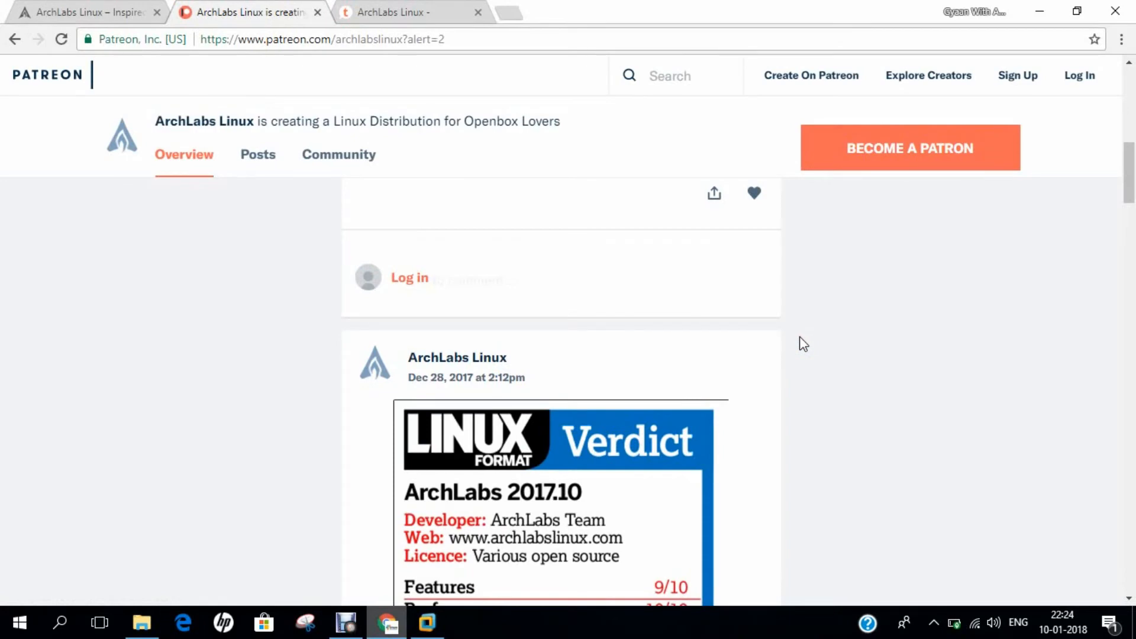
scroll(644, 177, "up", 5)
left_click(127, 11)
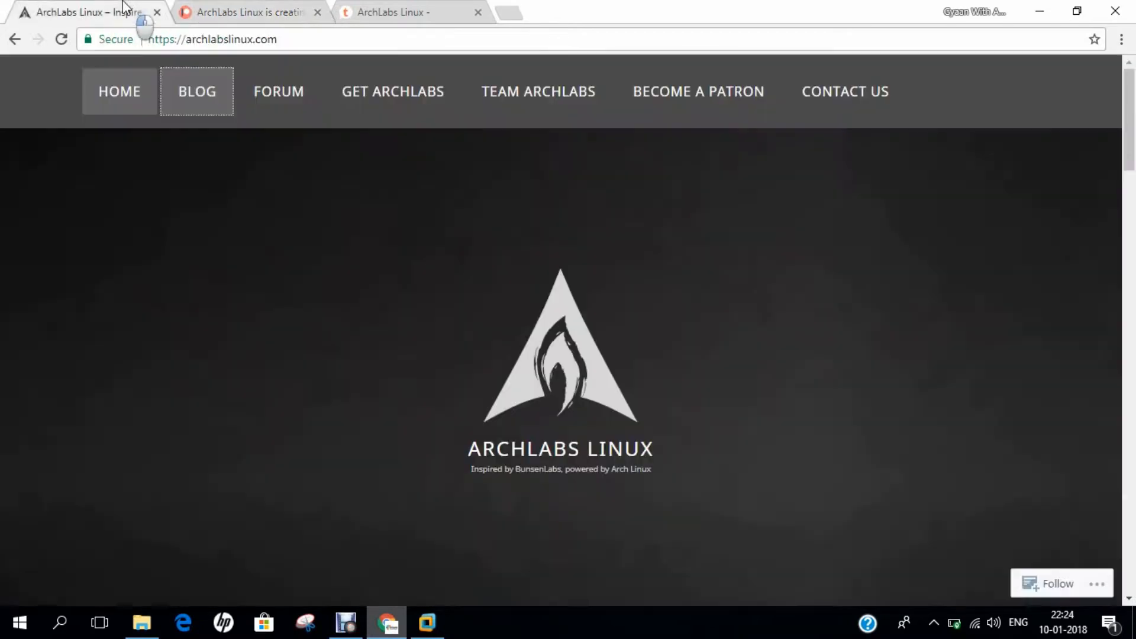
Step: Open and scroll the Contact ArchLabs Linux page, then bring VMware Workstation to the front
left_click(867, 102)
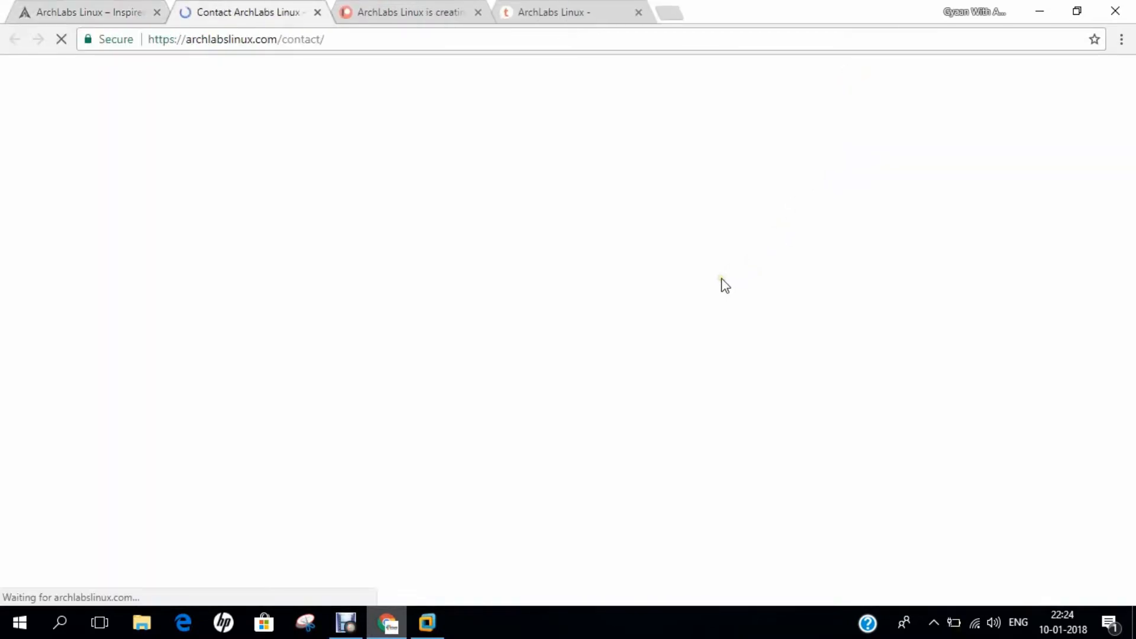
scroll(701, 297, "down", 5)
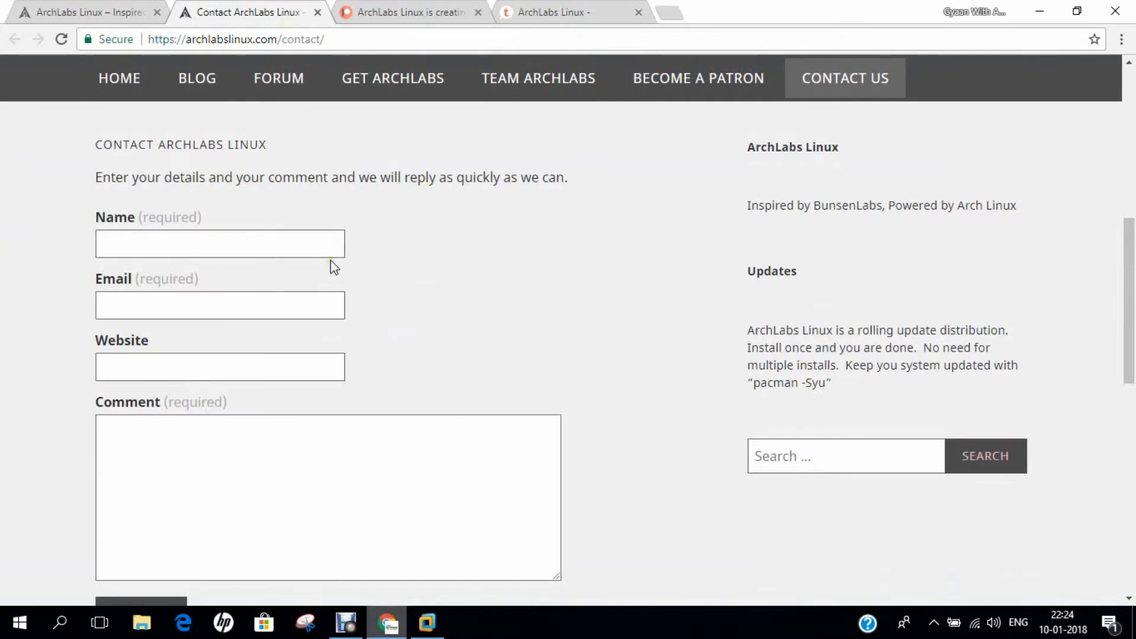
scroll(334, 267, "down", 5)
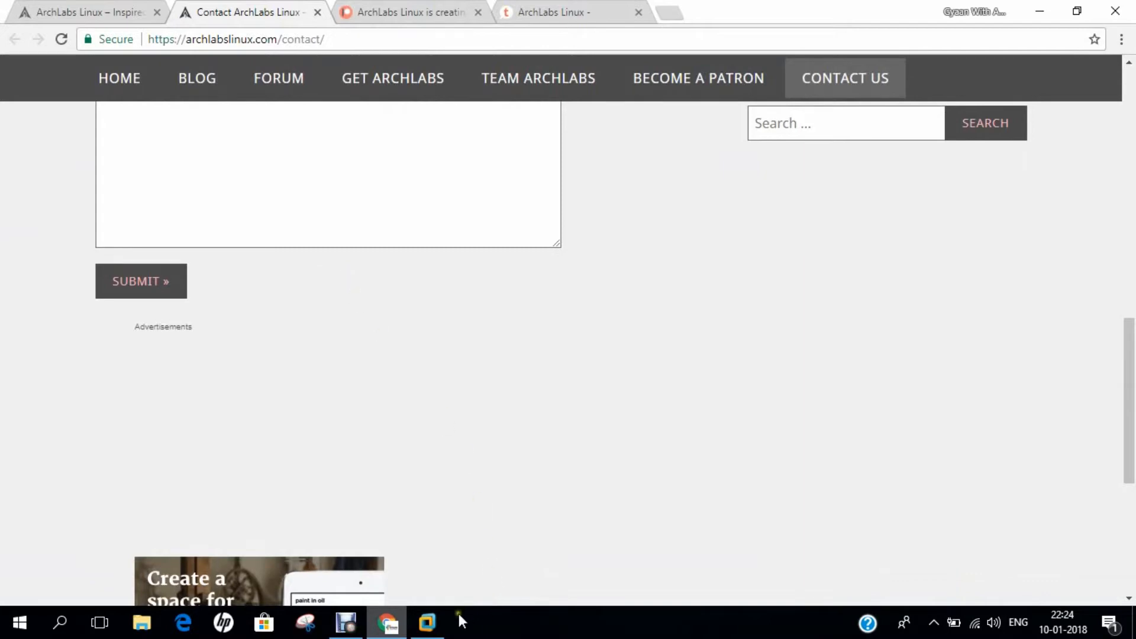
left_click(427, 622)
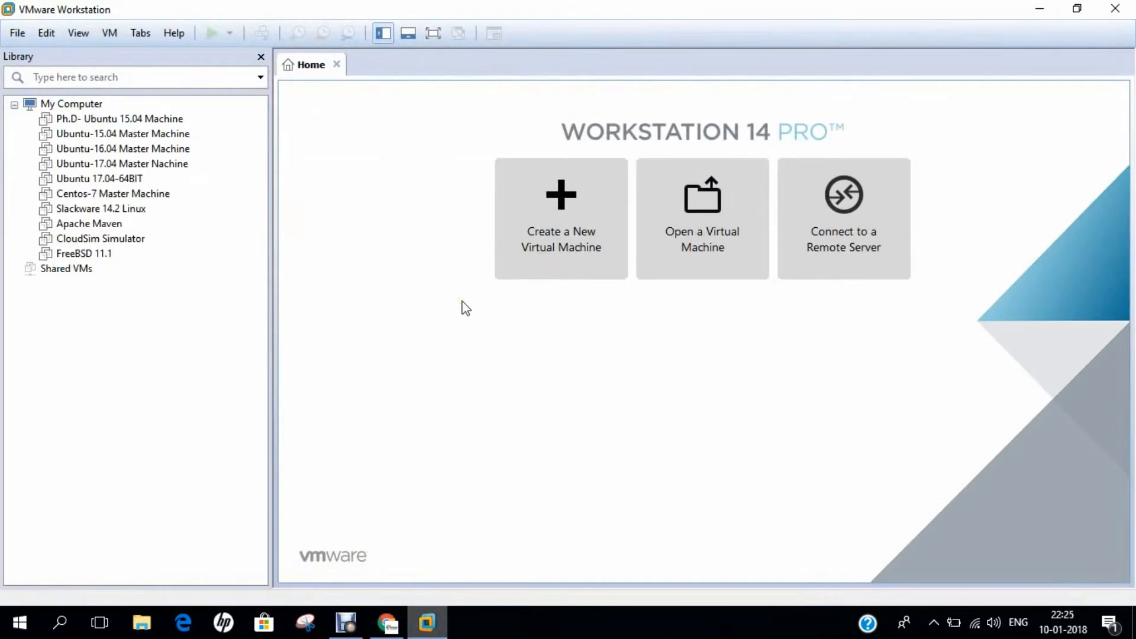
Step: Start a Typical new virtual machine, choosing to install the operating system later
left_click(531, 232)
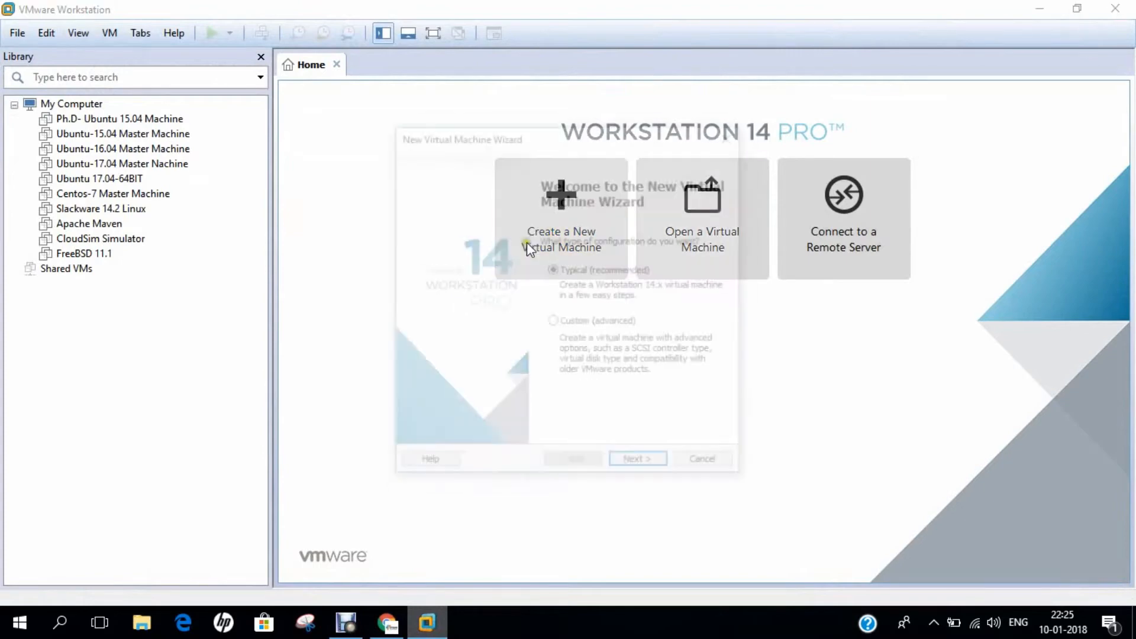
left_click(641, 466)
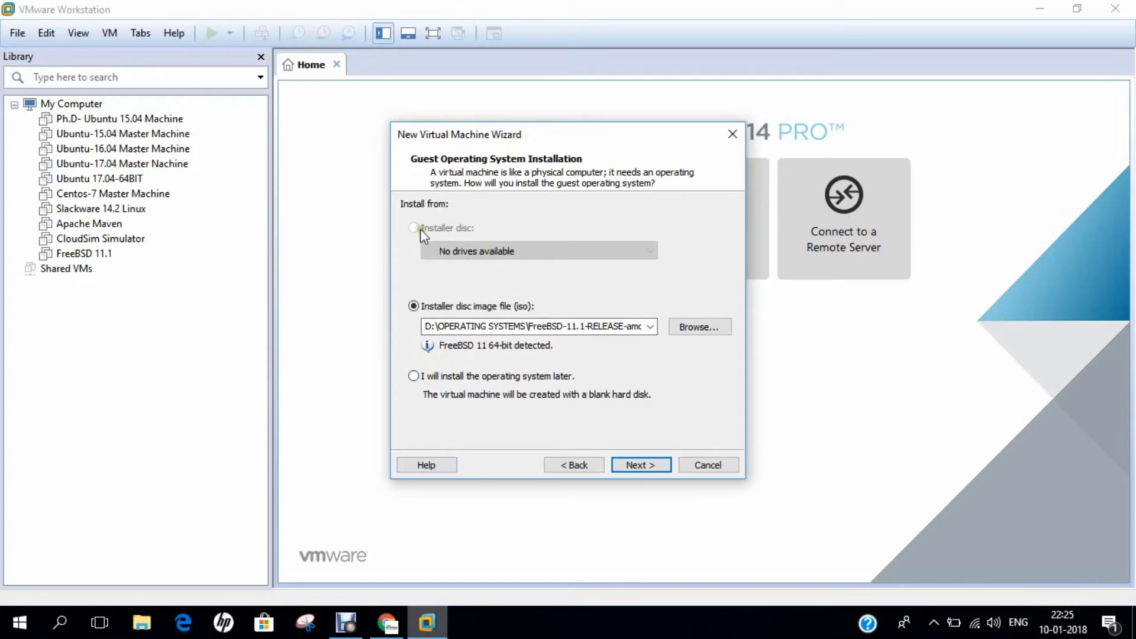
left_click(449, 377)
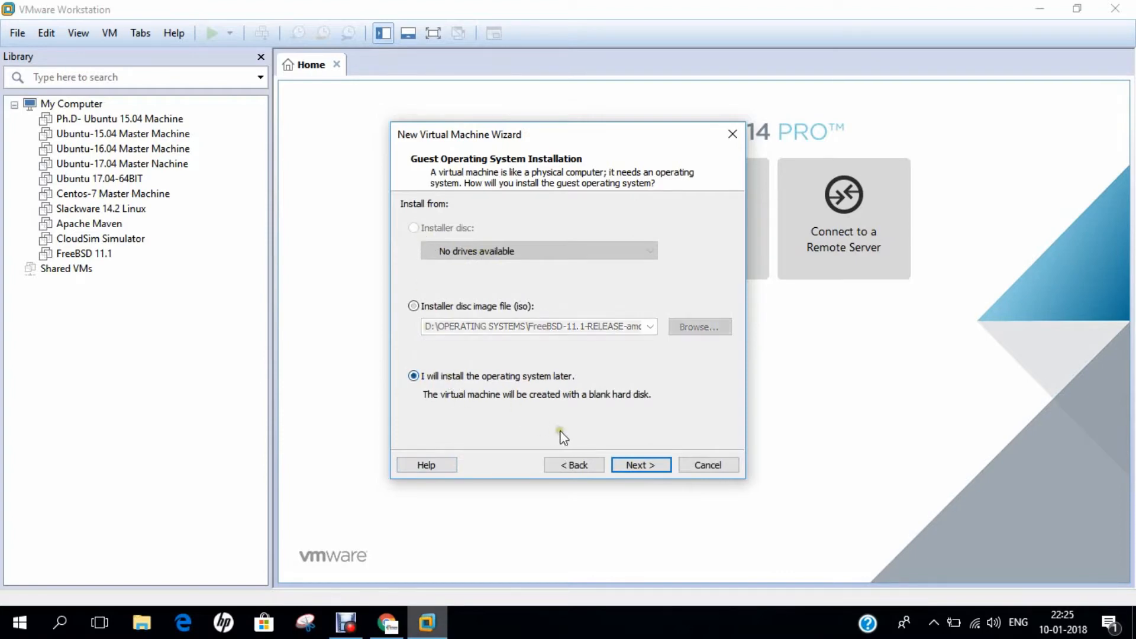
left_click(633, 465)
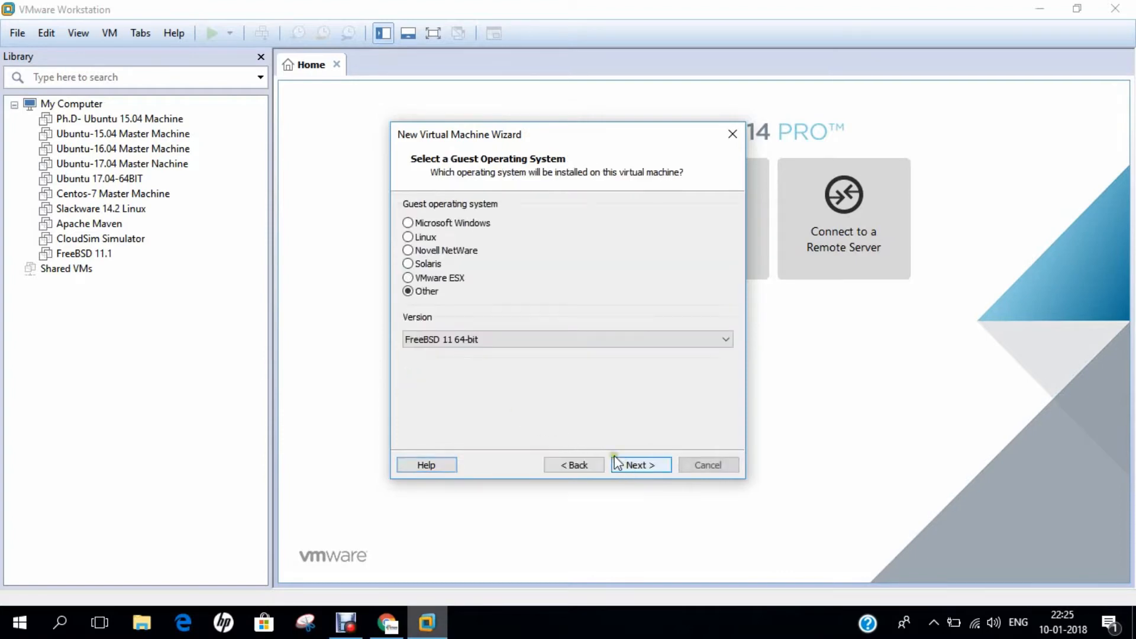
Step: Set the guest OS to Linux, version Other Linux 3.x kernel 64-bit
left_click(410, 237)
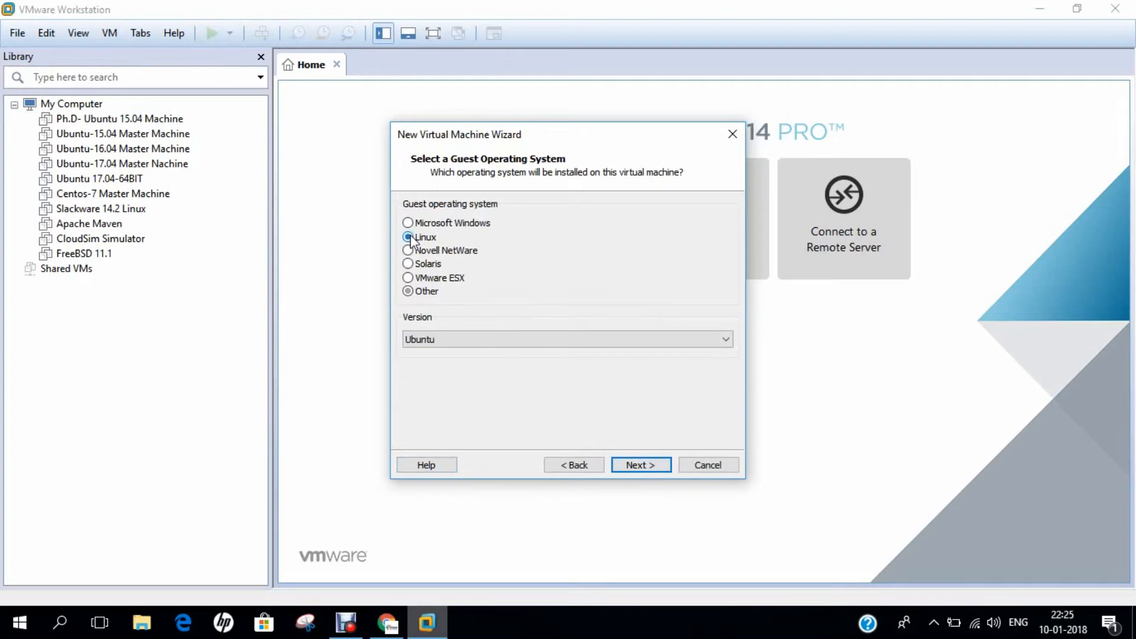
left_click(446, 337)
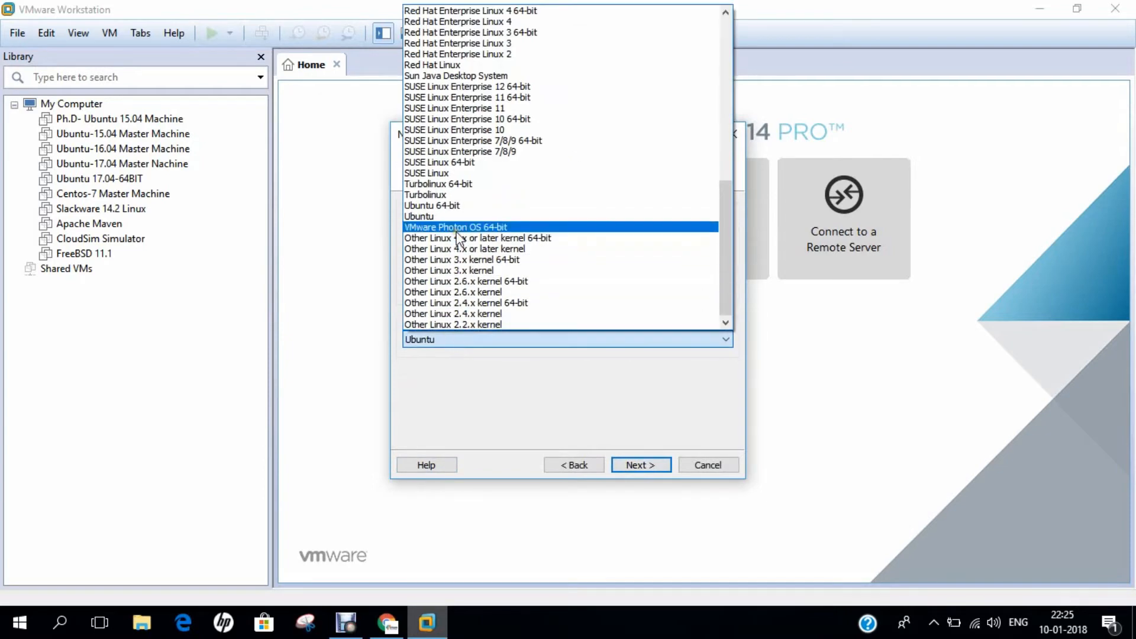
scroll(458, 238, "up", 13)
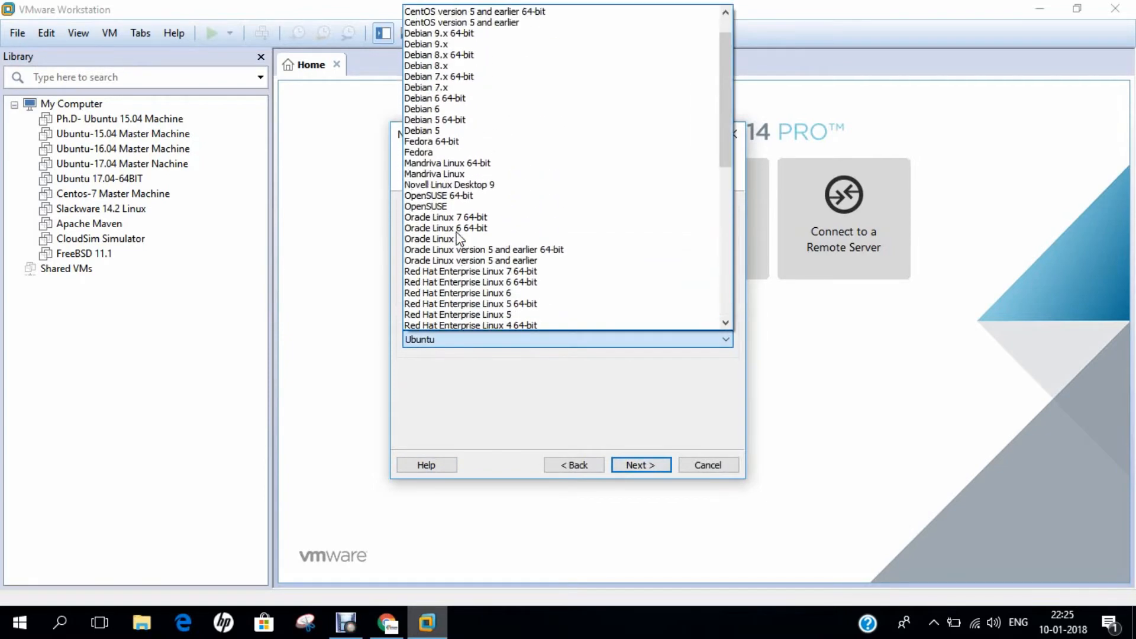
scroll(456, 237, "down", 12)
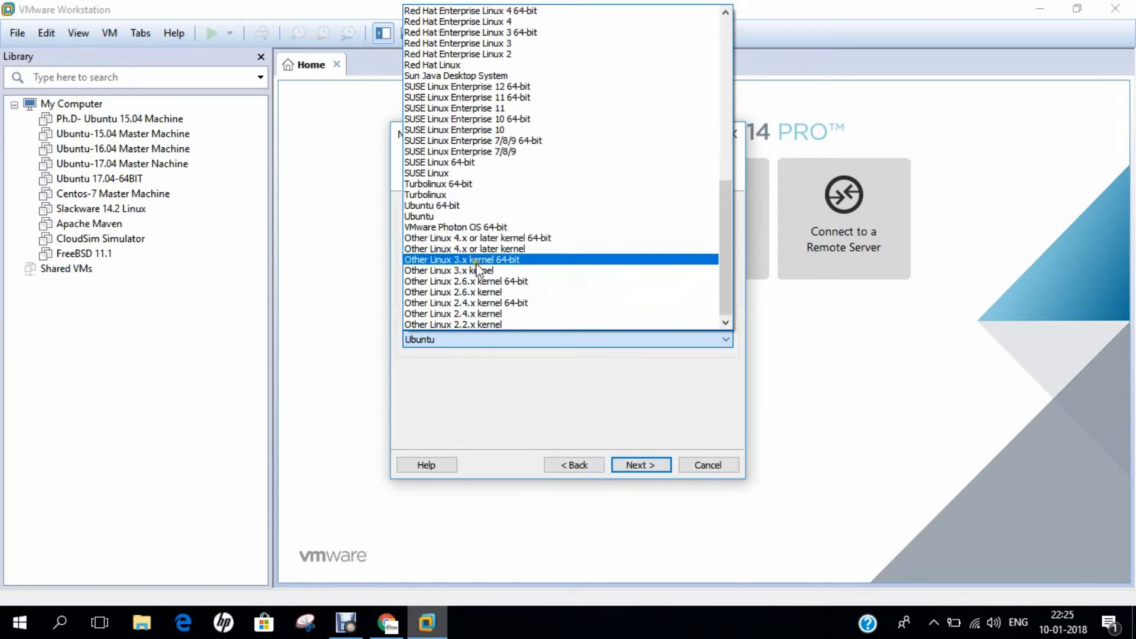
left_click(476, 264)
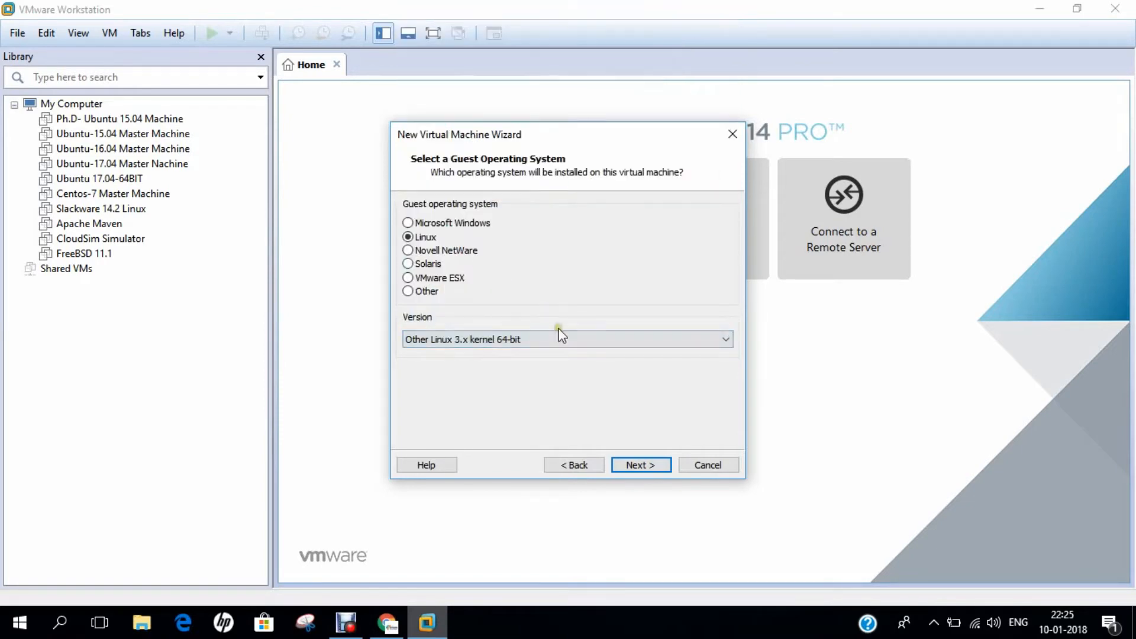
left_click(645, 466)
Step: Name the machine 'ArchLabs Linux' and give it a 20 GB disk
type("Arc")
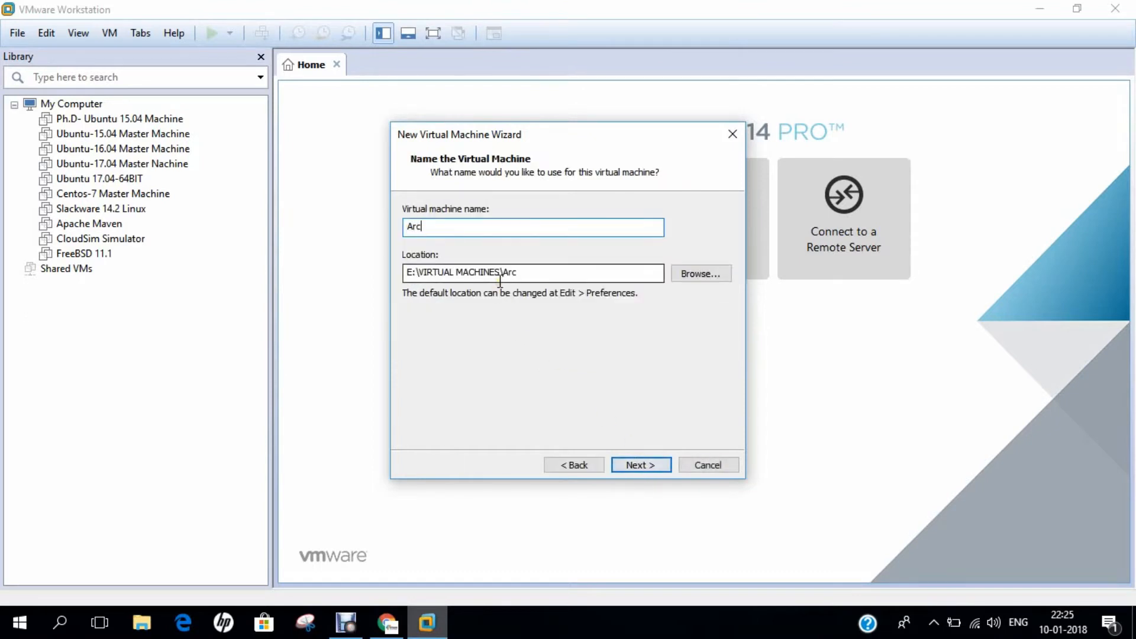
type("hLabs Linux")
left_click(634, 464)
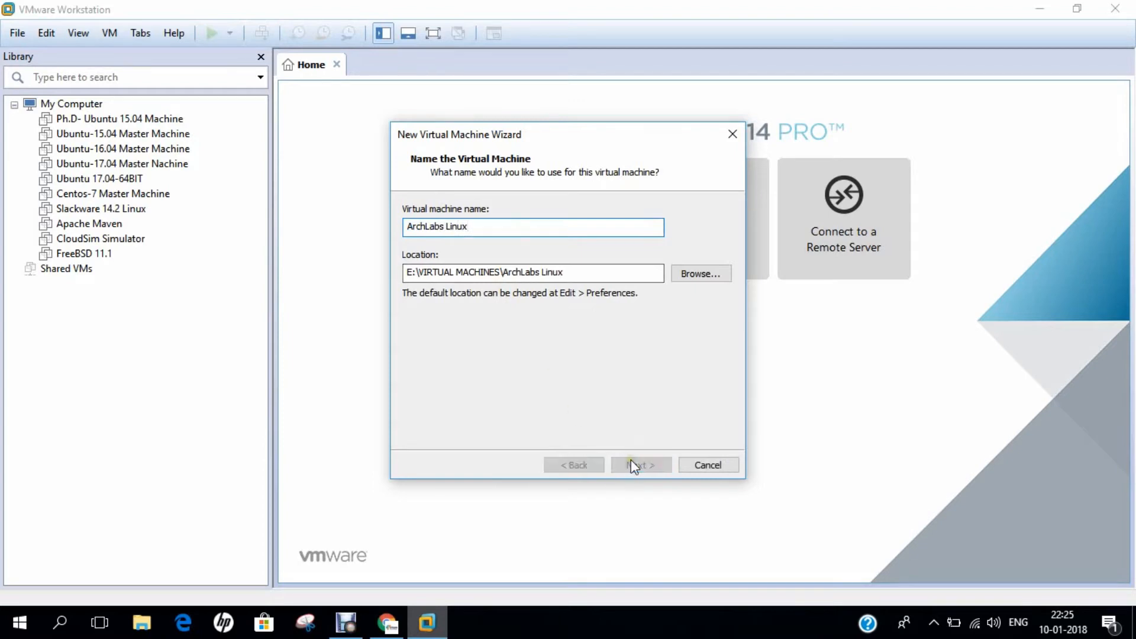
double_click(538, 246)
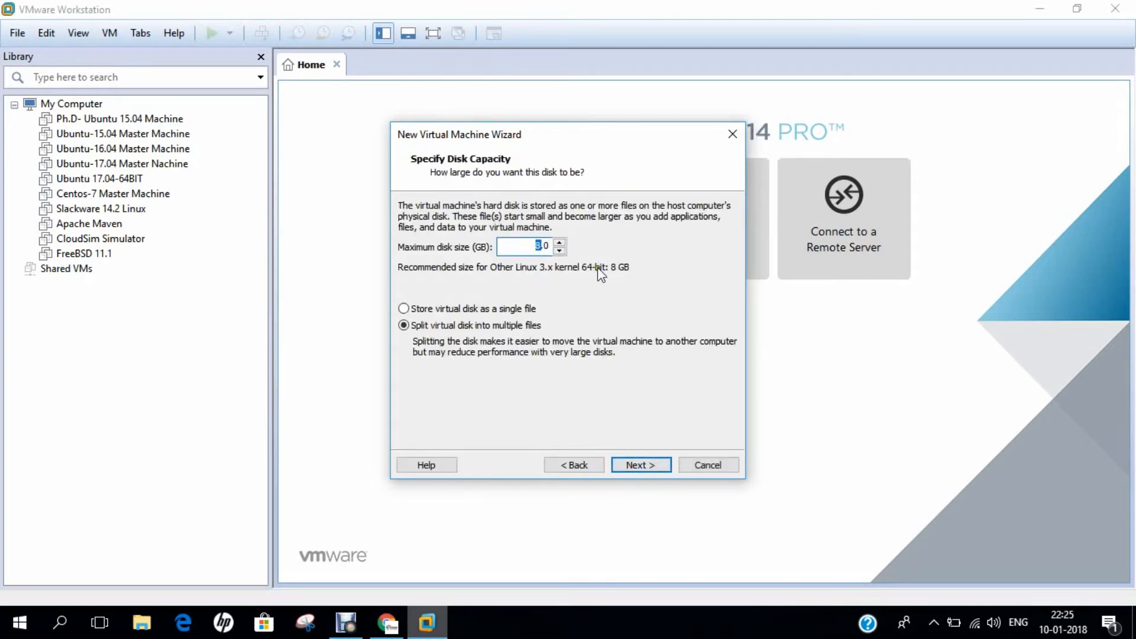
type("20")
left_click(639, 466)
Step: Set the virtual machine's memory to 2048 MB in Customize Hardware
left_click(501, 371)
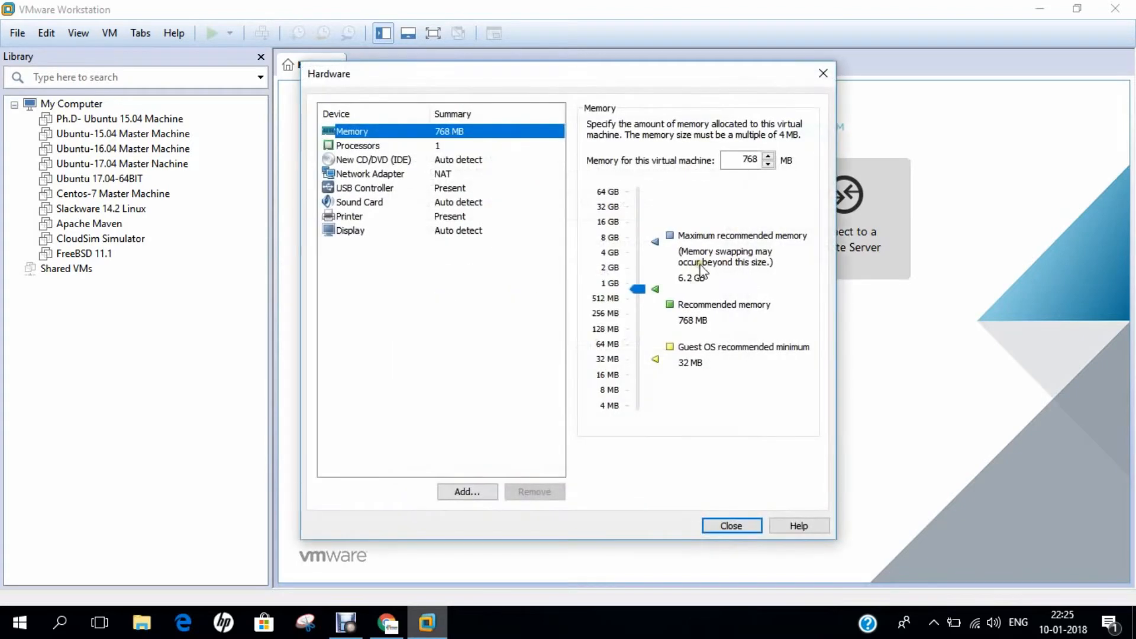
double_click(746, 159)
type("2048")
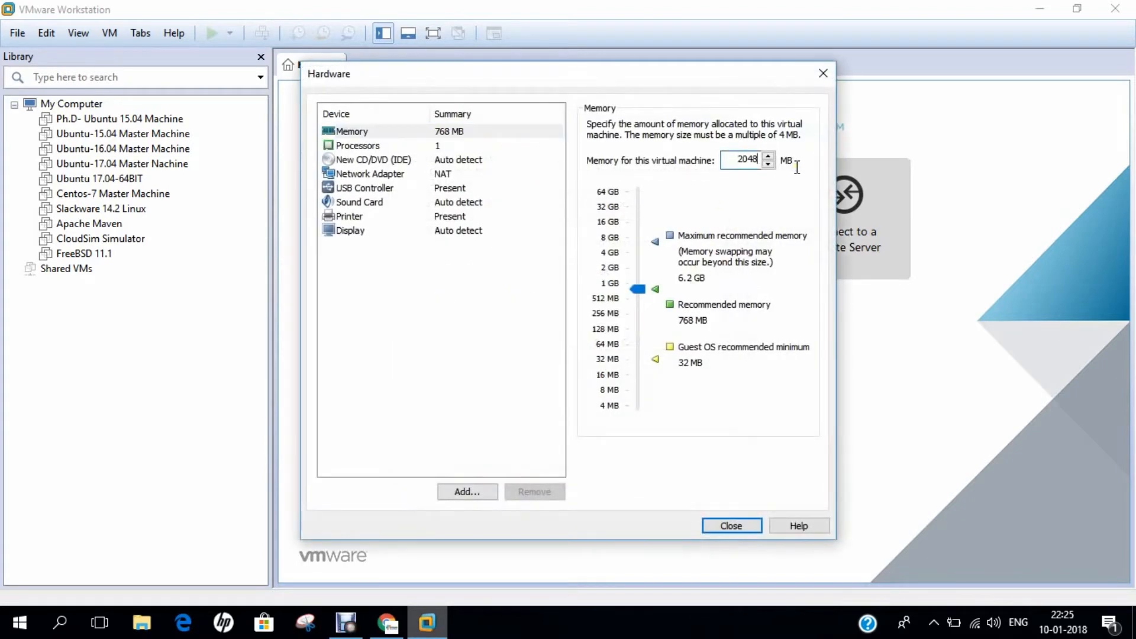
Step: Point the CD/DVD drive at the archlabs-2017-10-lts.iso image file
left_click(435, 161)
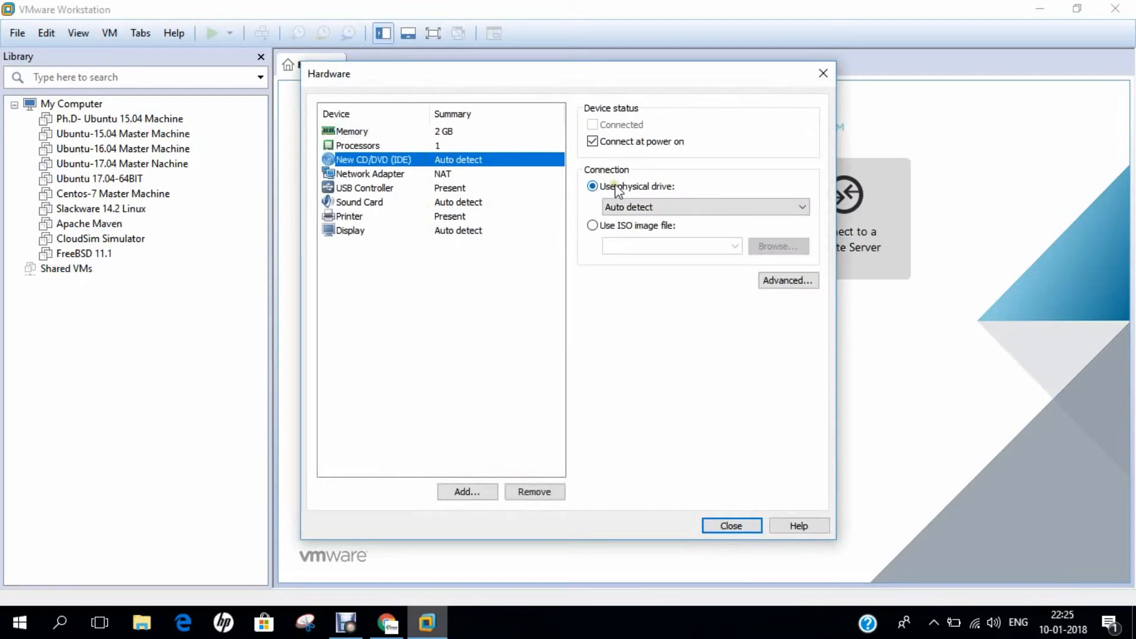
left_click(635, 227)
left_click(769, 246)
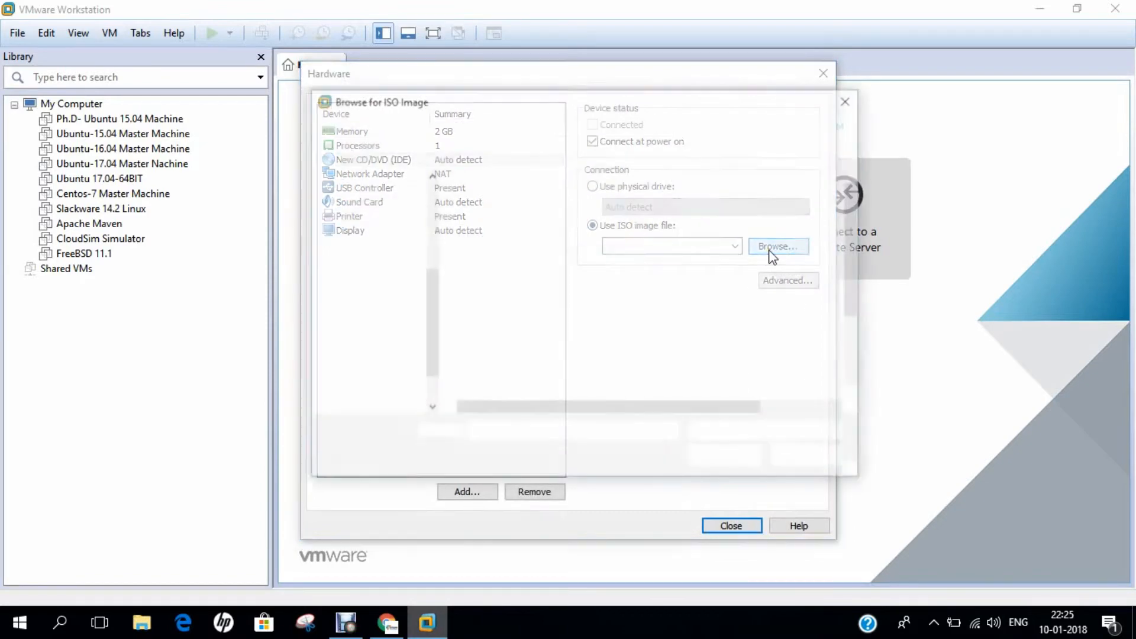
scroll(549, 307, "down", 1)
scroll(549, 307, "up", 1)
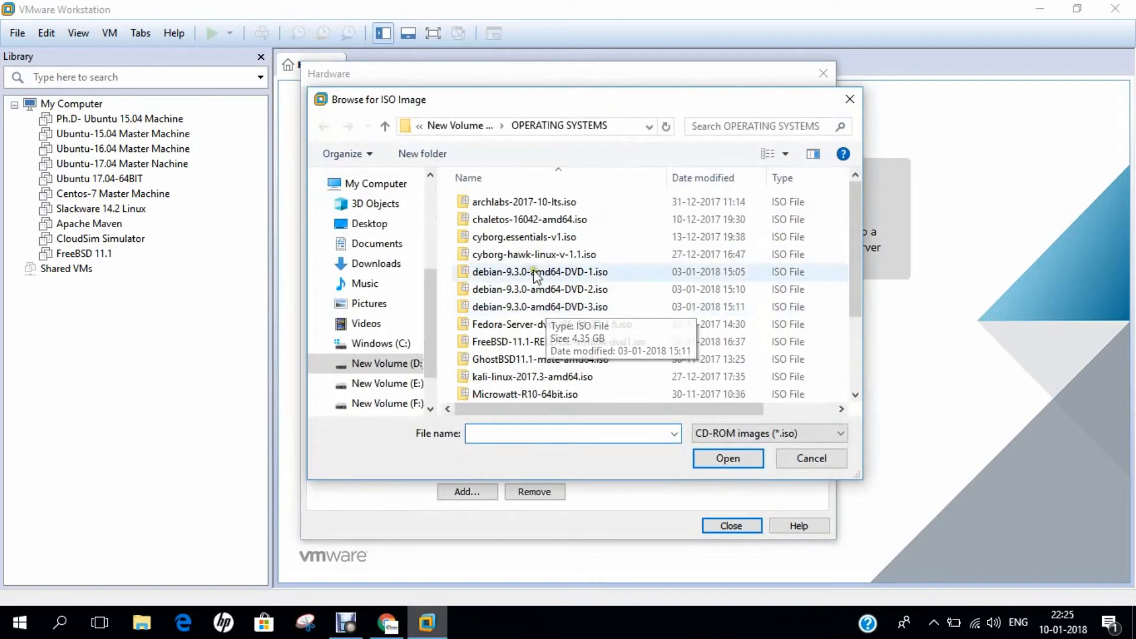
left_click(517, 208)
right_click(517, 207)
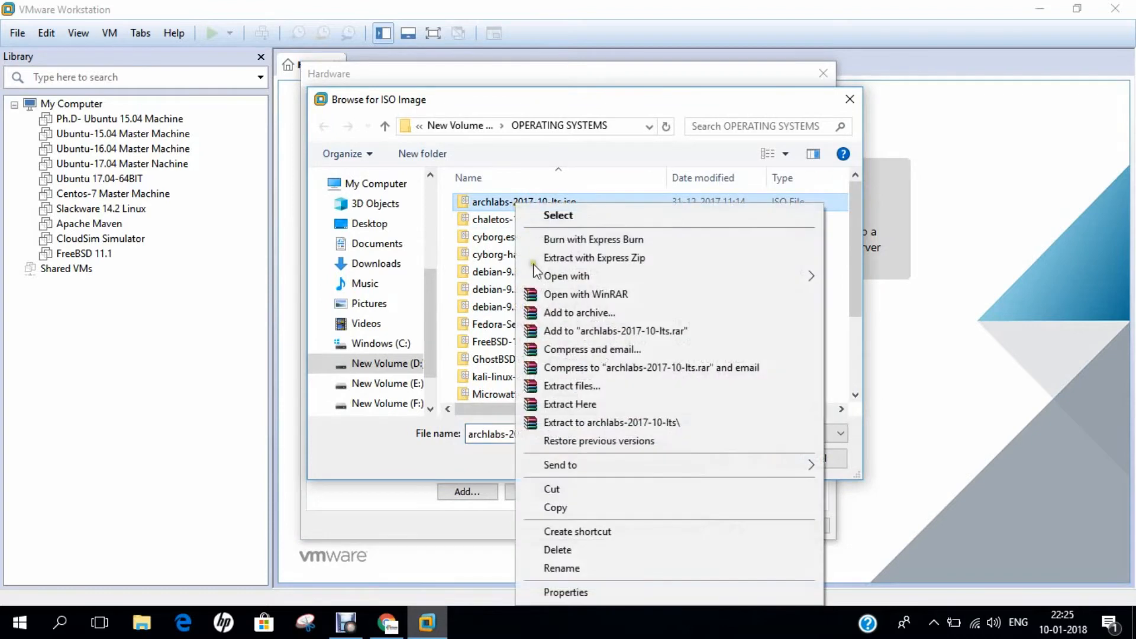
left_click(569, 591)
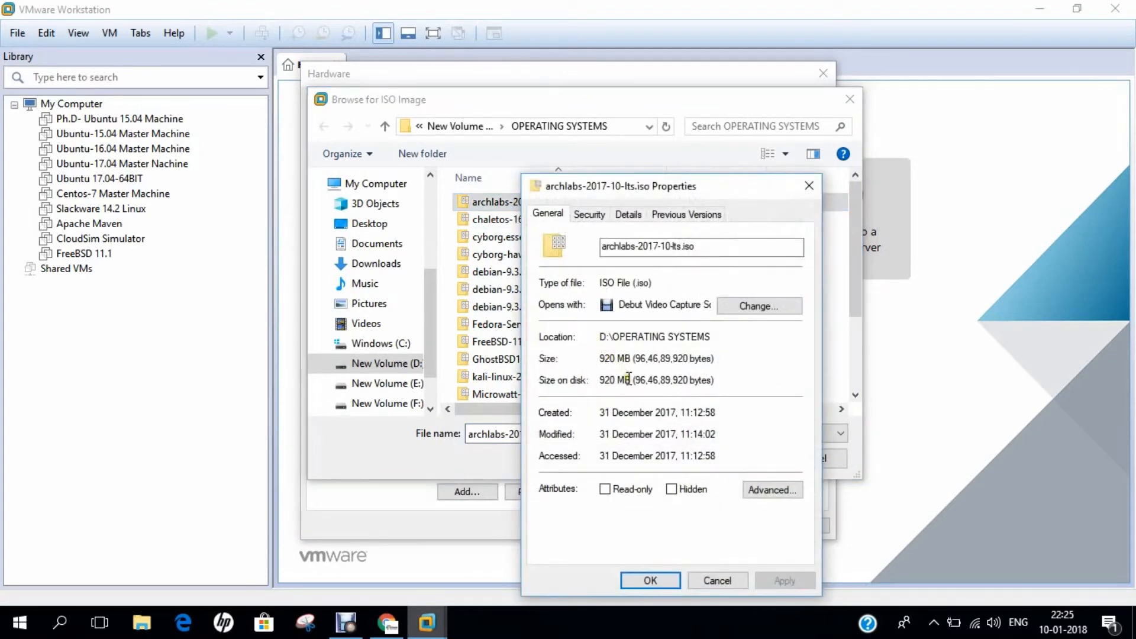
left_click(650, 581)
left_click(723, 459)
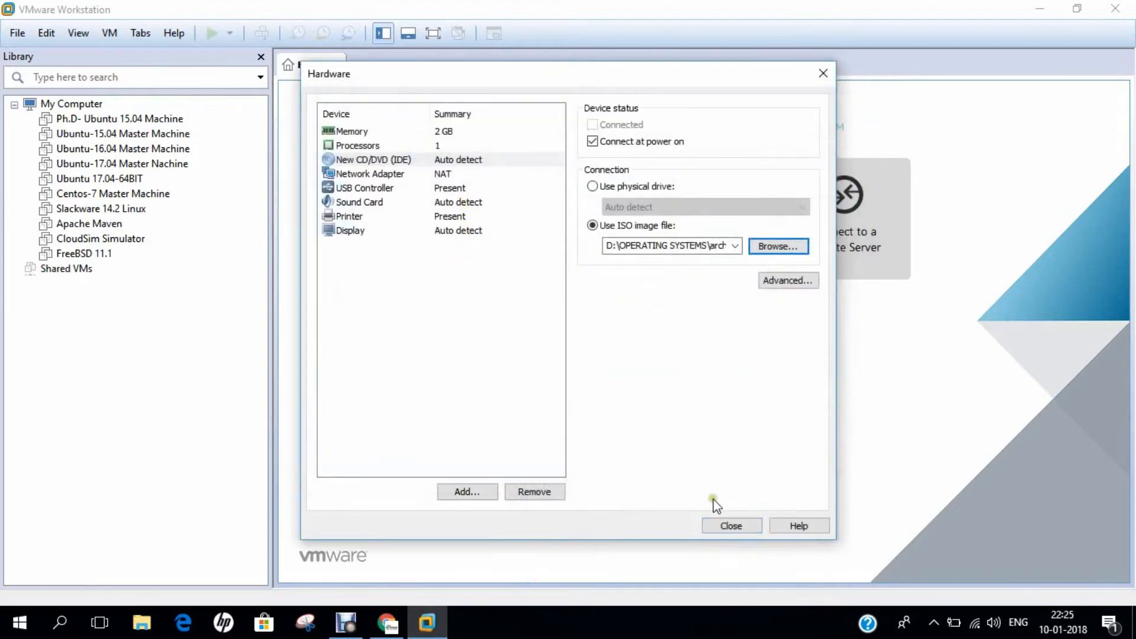
left_click(730, 525)
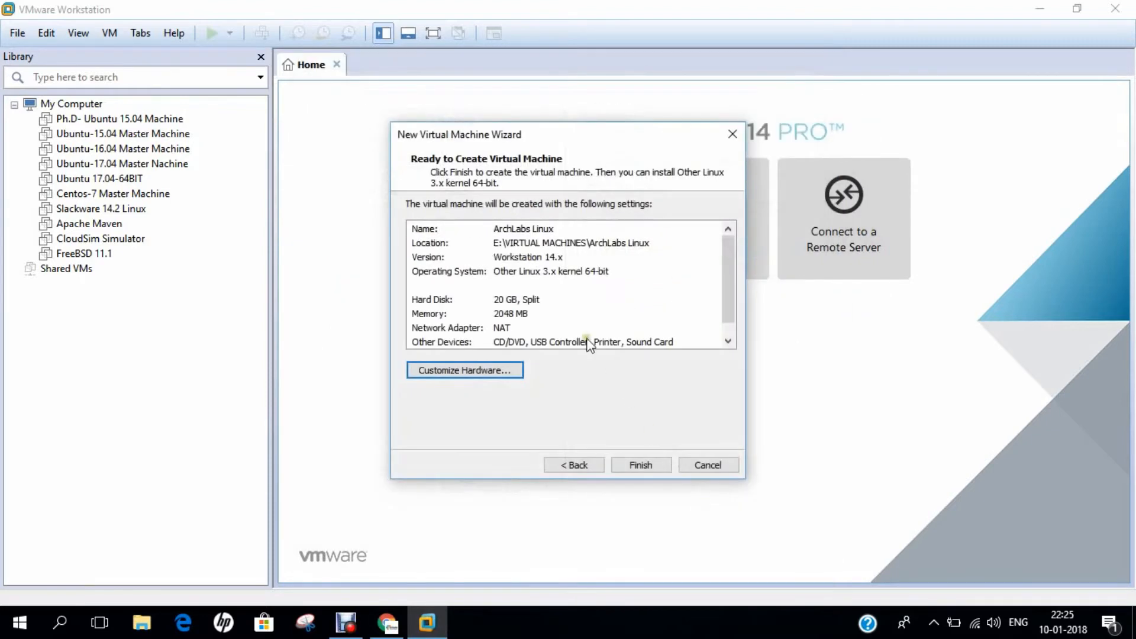
Step: Create the ArchLabs Linux VM, power it on, and switch to full screen
left_click(641, 466)
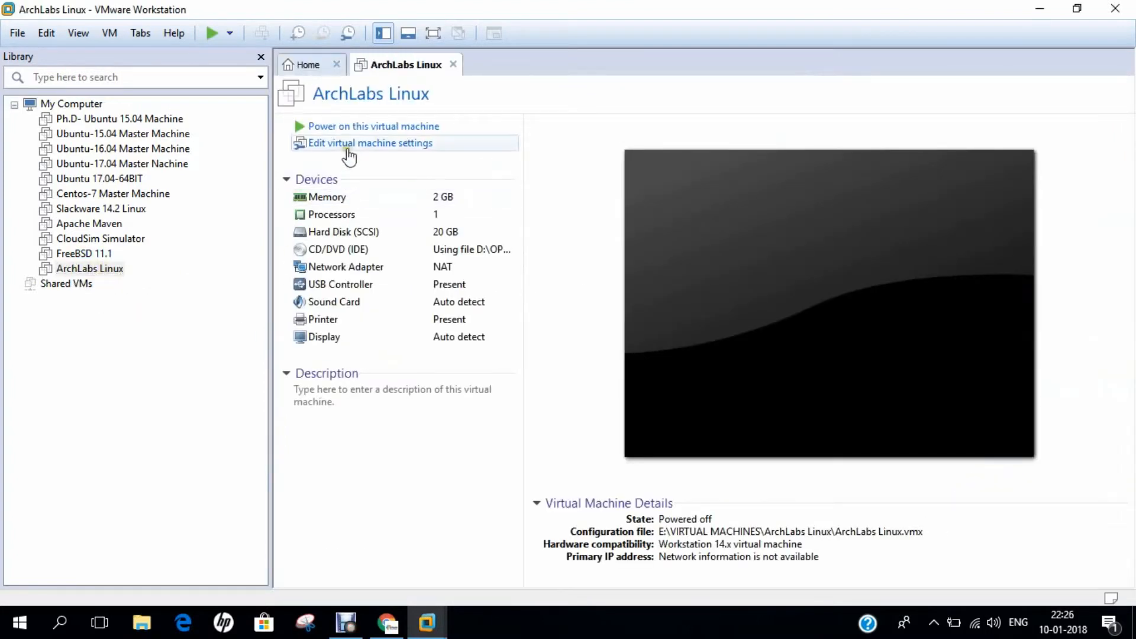
left_click(356, 127)
left_click(77, 34)
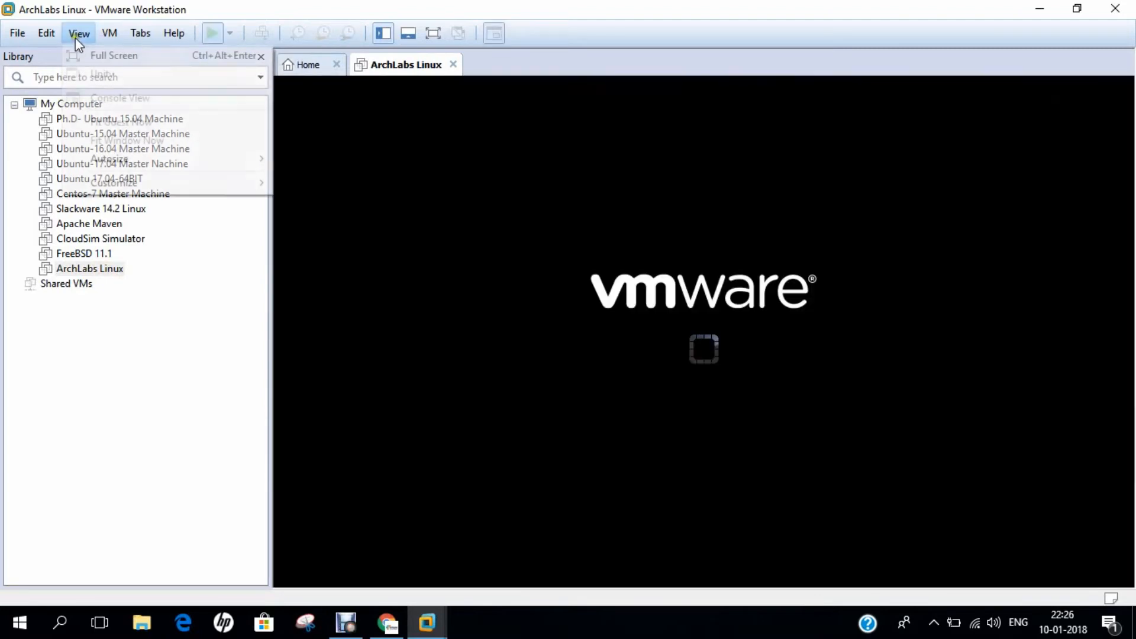
left_click(91, 58)
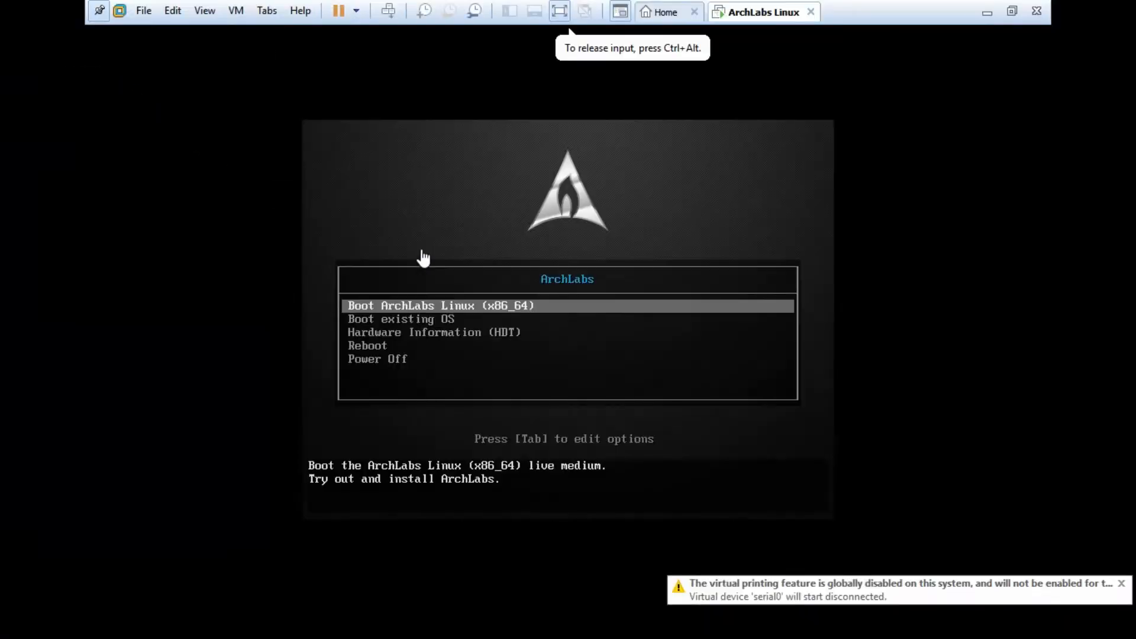
Step: Review the boot menu options and boot the ArchLabs Linux live system
key("Down")
key("Down")
key("Up")
key("Up")
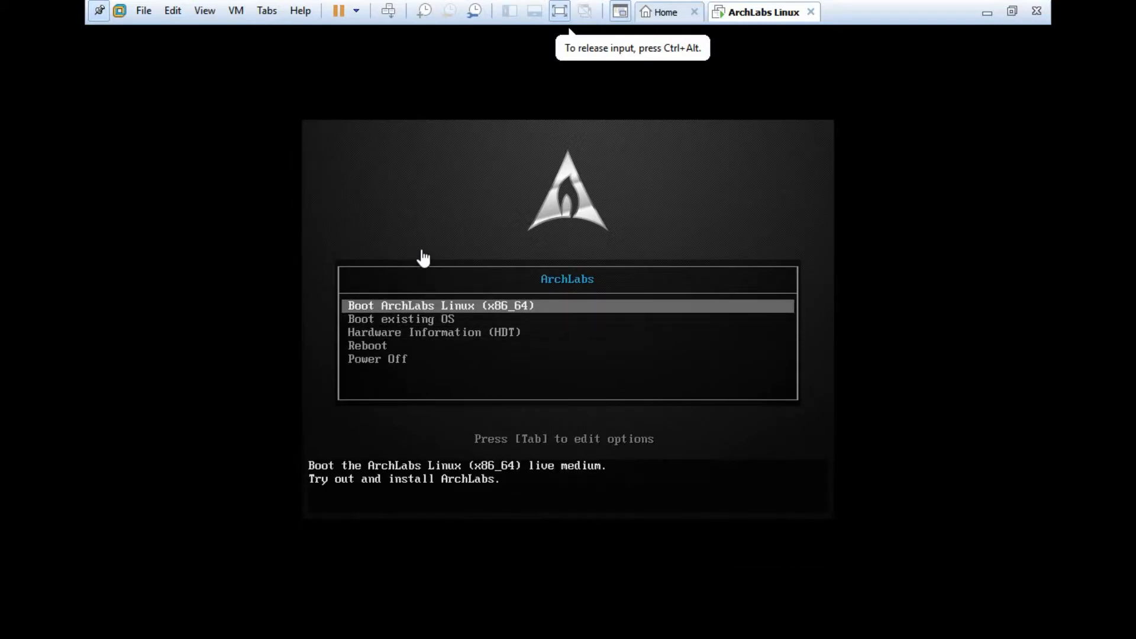
key("Down")
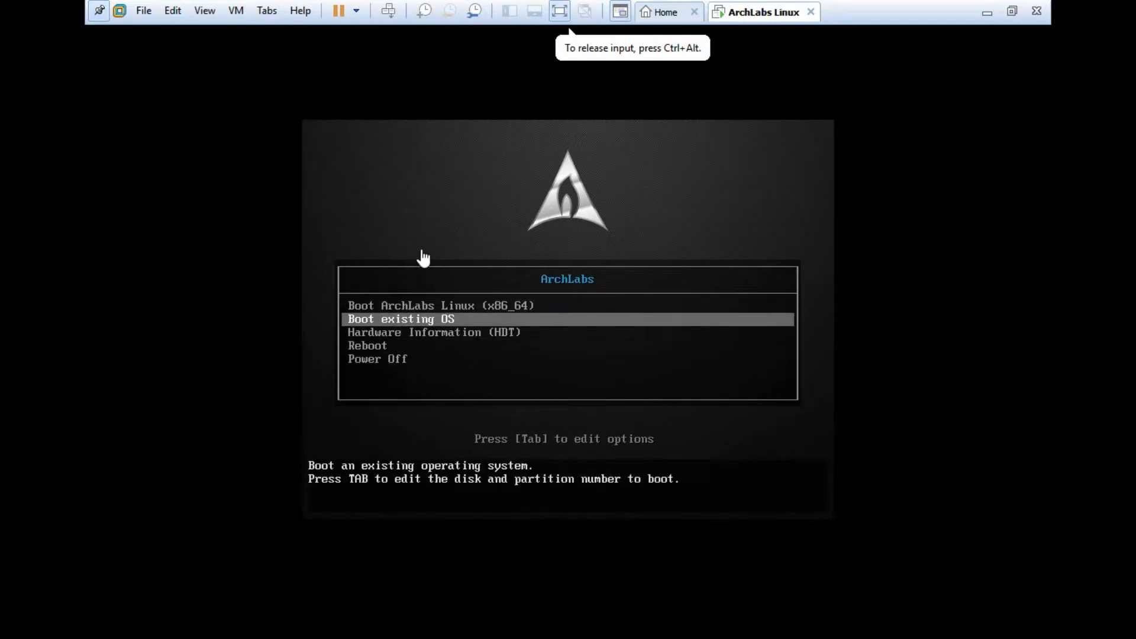
key("Down")
key("Down")
key("Down")
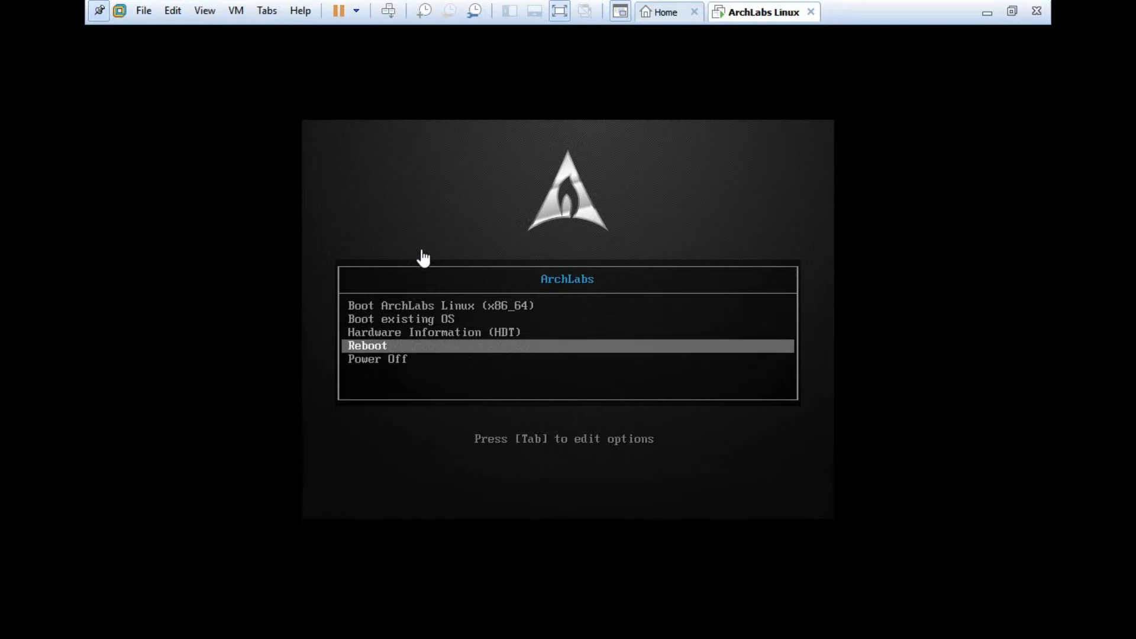
key("Up")
key("Up")
key("Up")
key("Up")
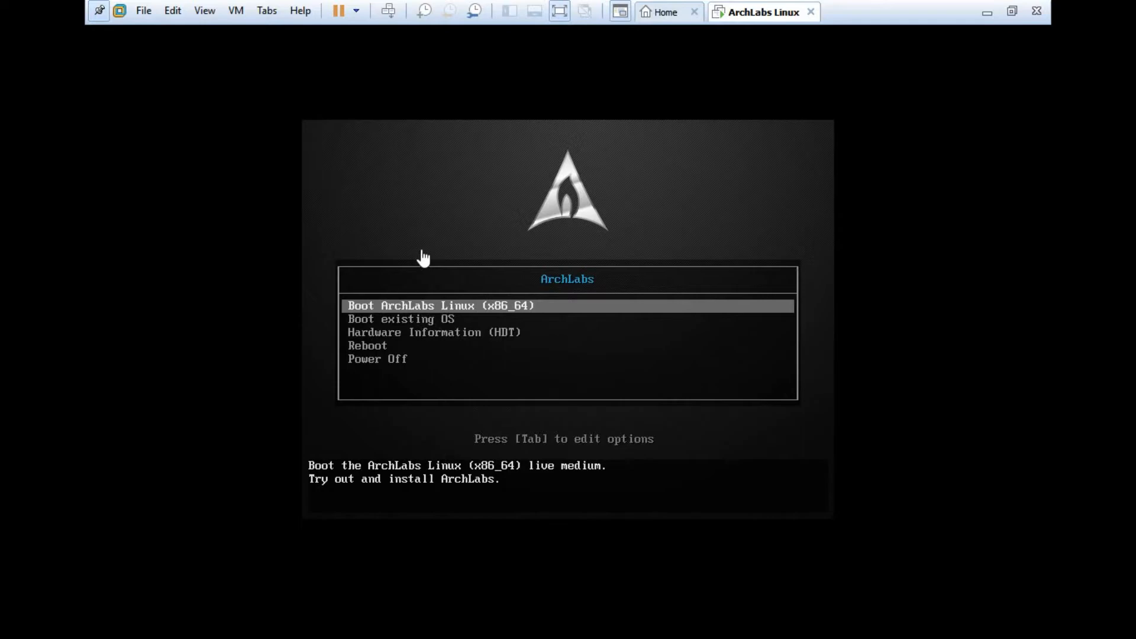
key("Return")
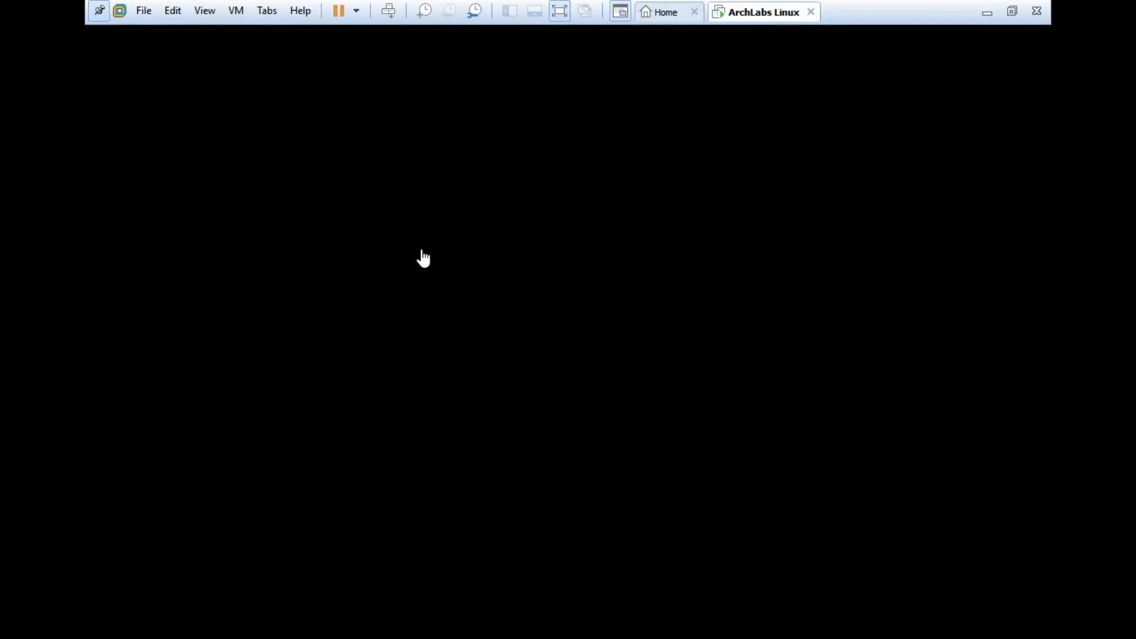
Step: Change the guest display resolution from 800x600 to 1360x768 in Settings Manager and apply it
left_click(99, 10)
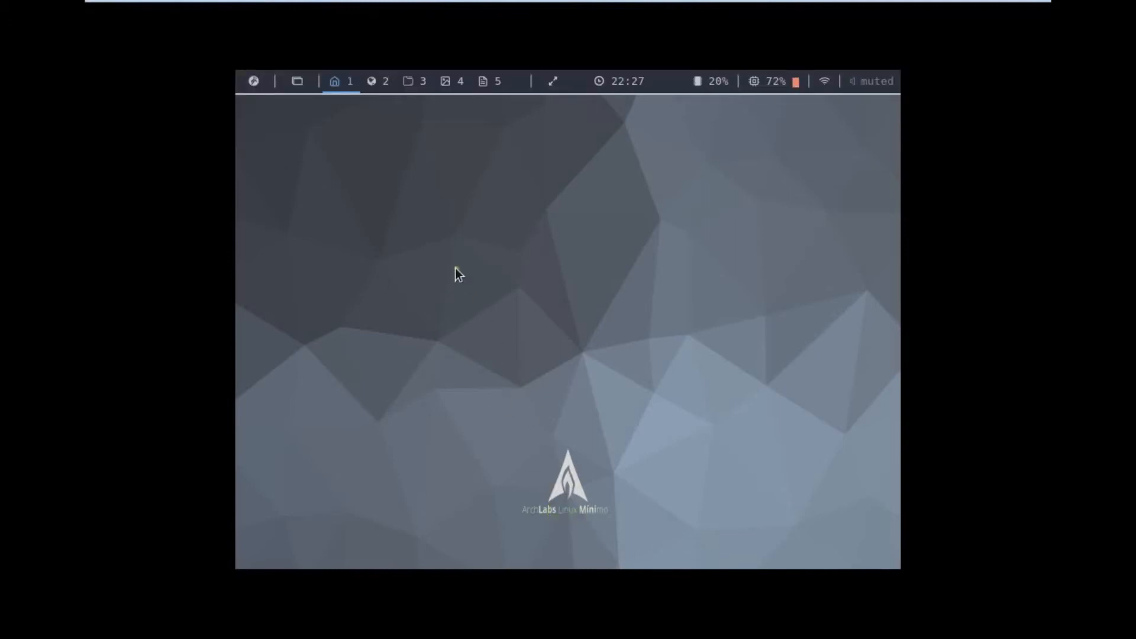
right_click(405, 181)
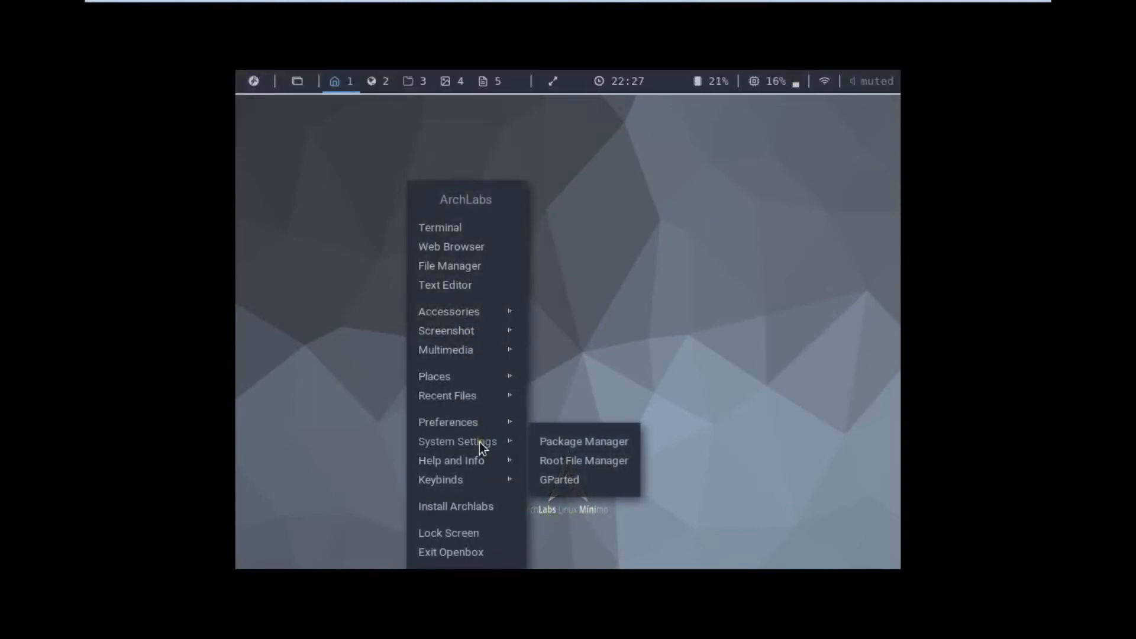
mouse_move(477, 426)
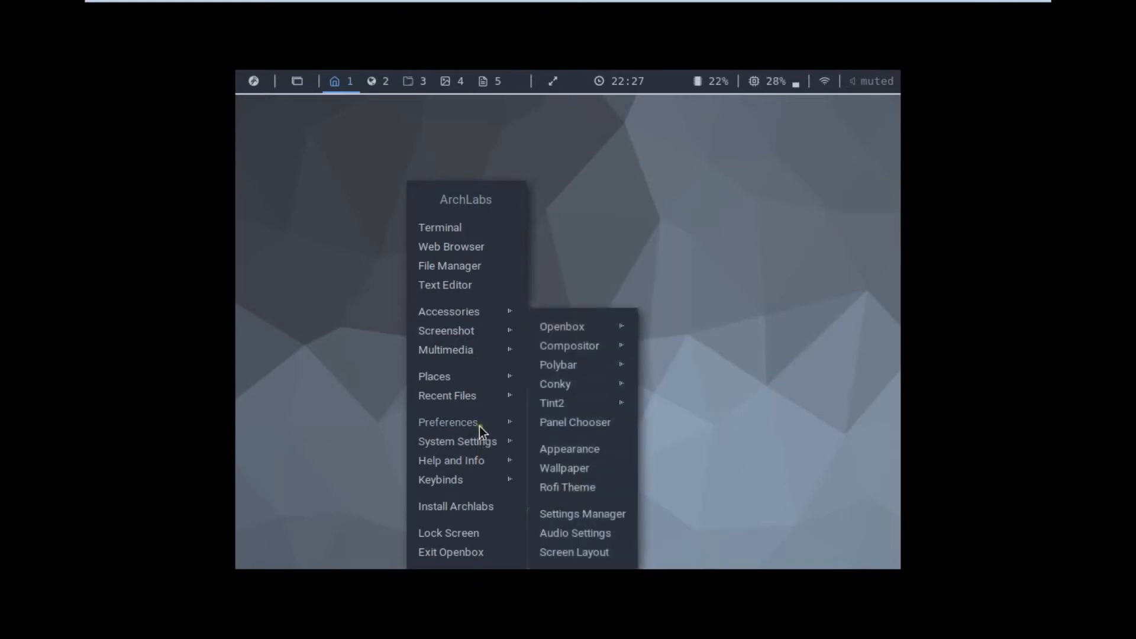
left_click(573, 514)
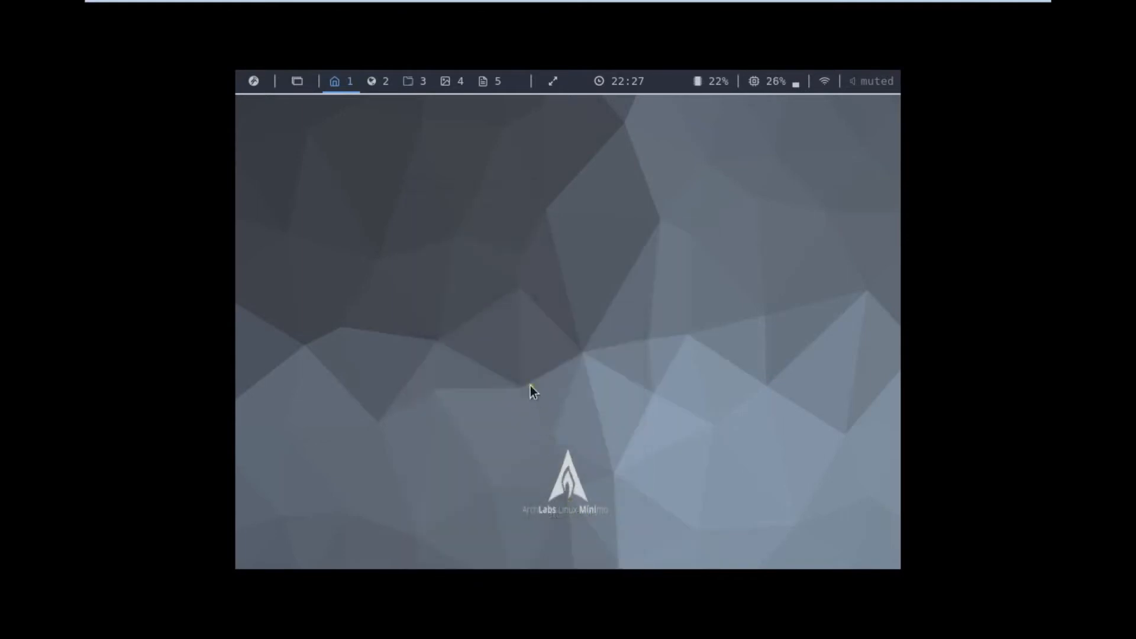
left_click(308, 292)
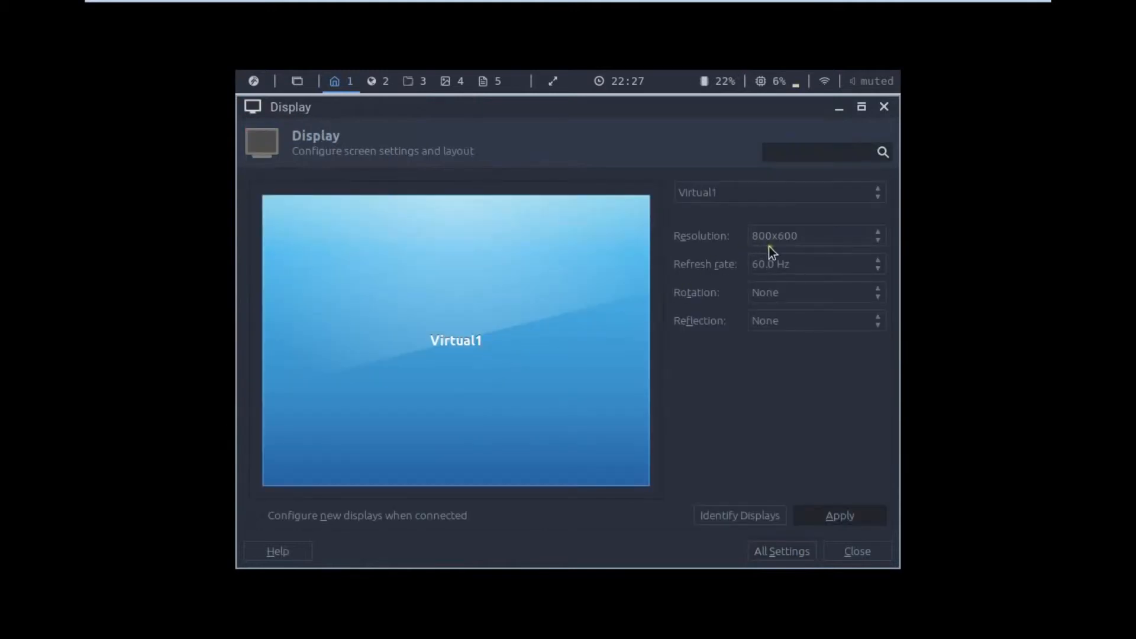
left_click(769, 244)
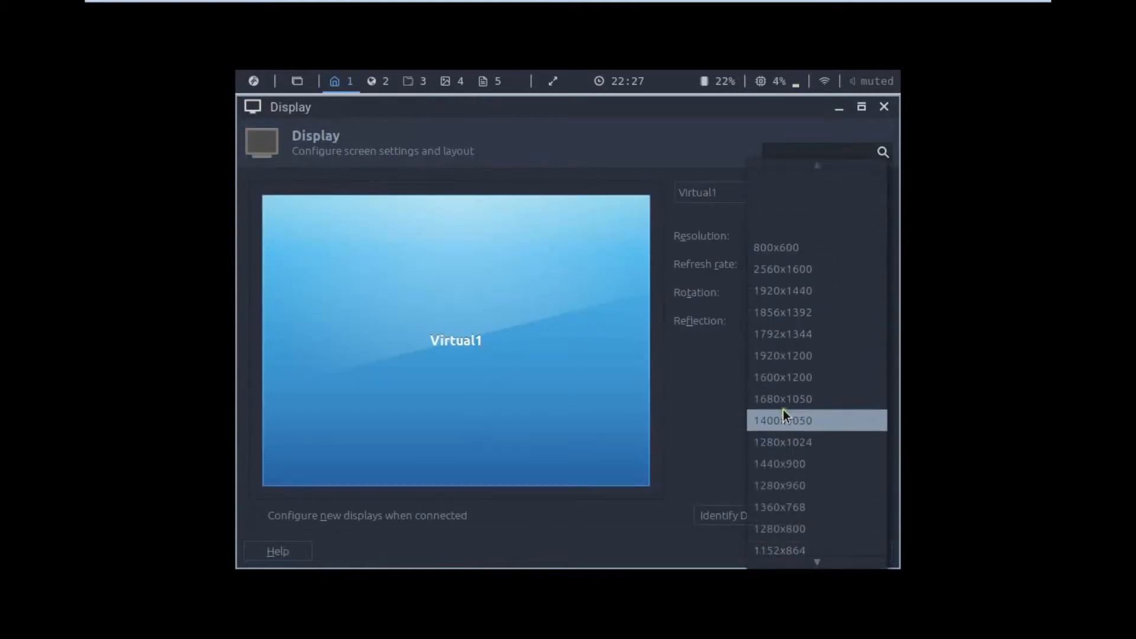
left_click(789, 507)
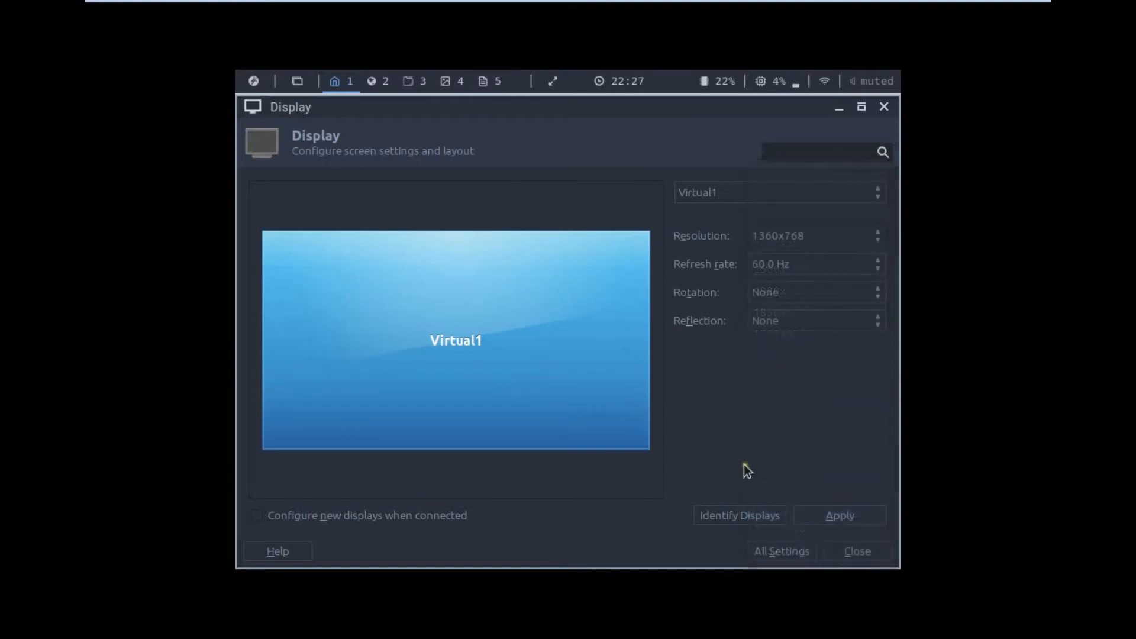
left_click(828, 514)
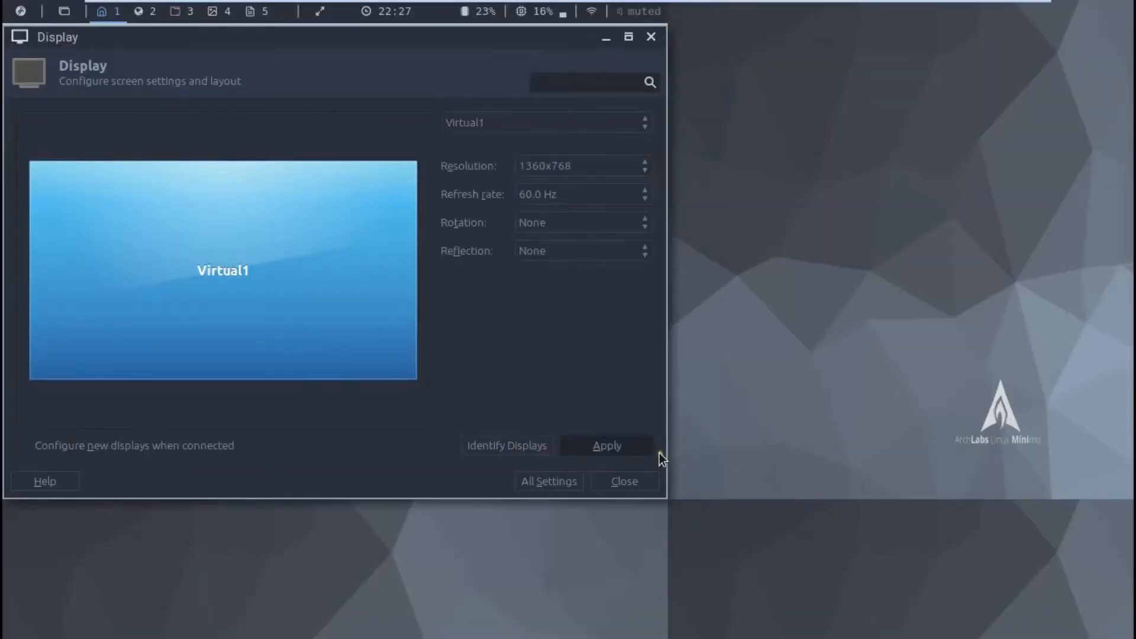
left_click(622, 482)
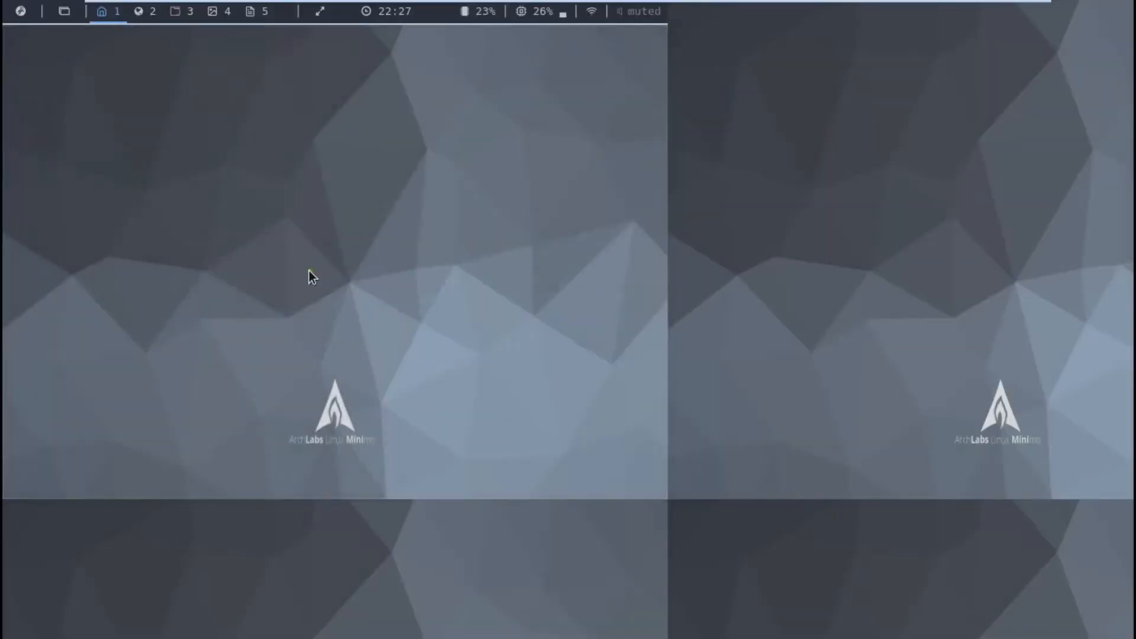
Step: Launch Install Archlabs from the Openbox desktop menu
right_click(381, 129)
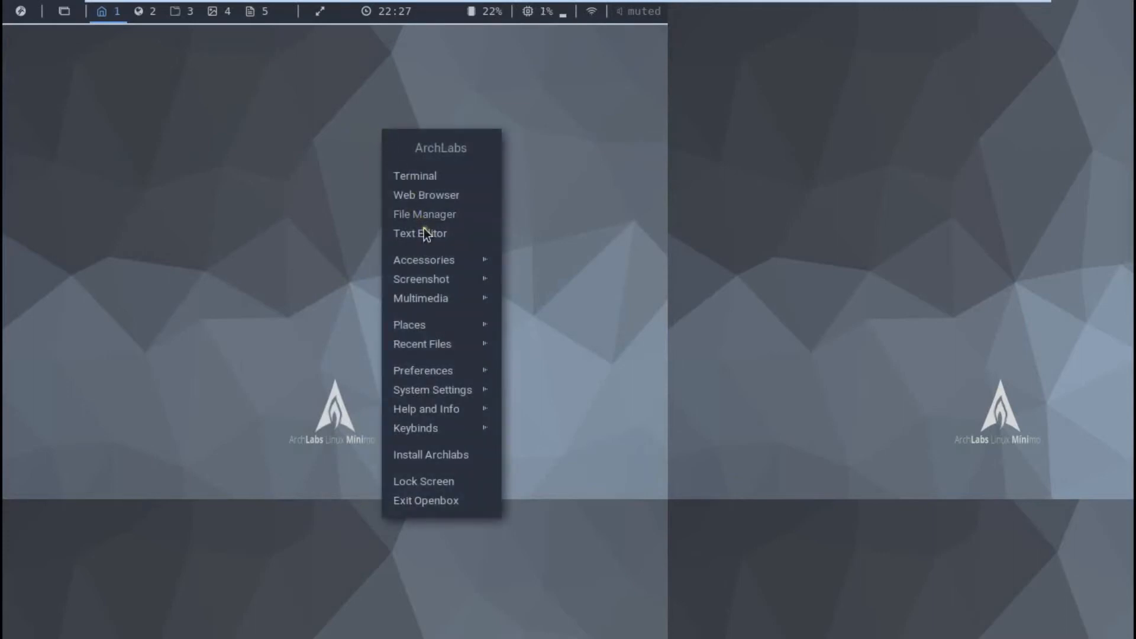
left_click(437, 457)
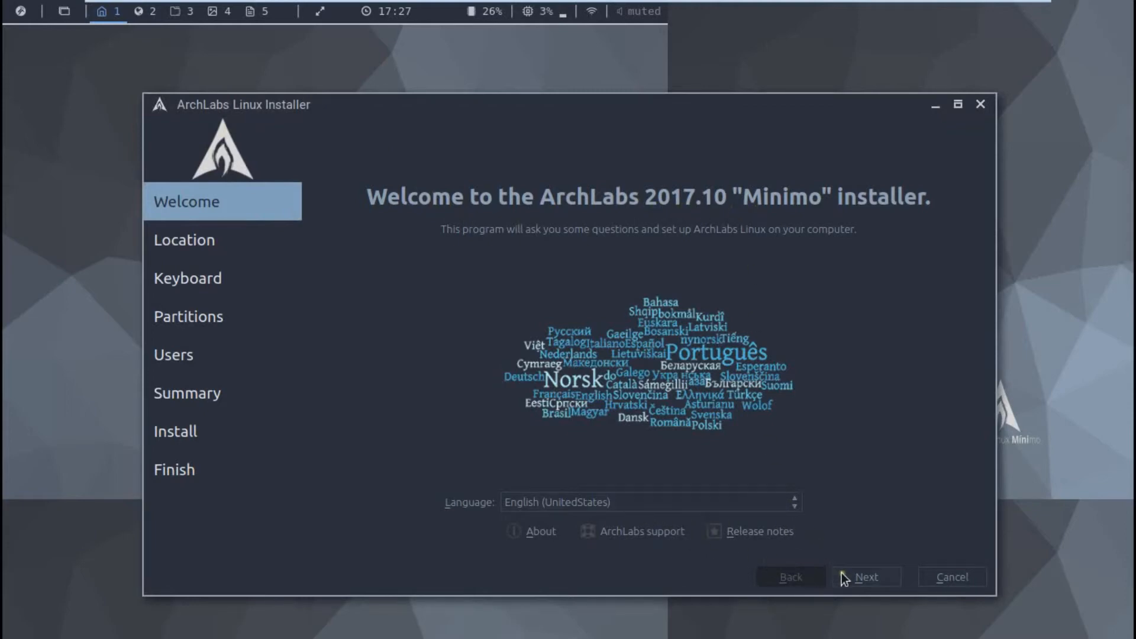
Step: Set the installer time zone to Asia/Vientiane on the location map
left_click(857, 580)
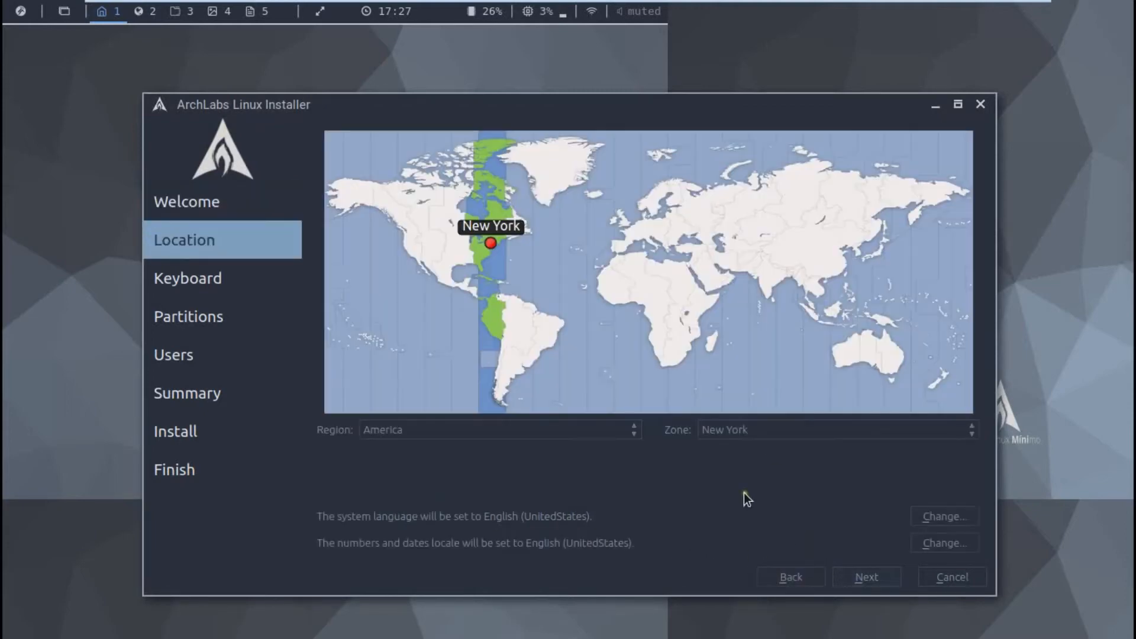
left_click(797, 284)
left_click(804, 282)
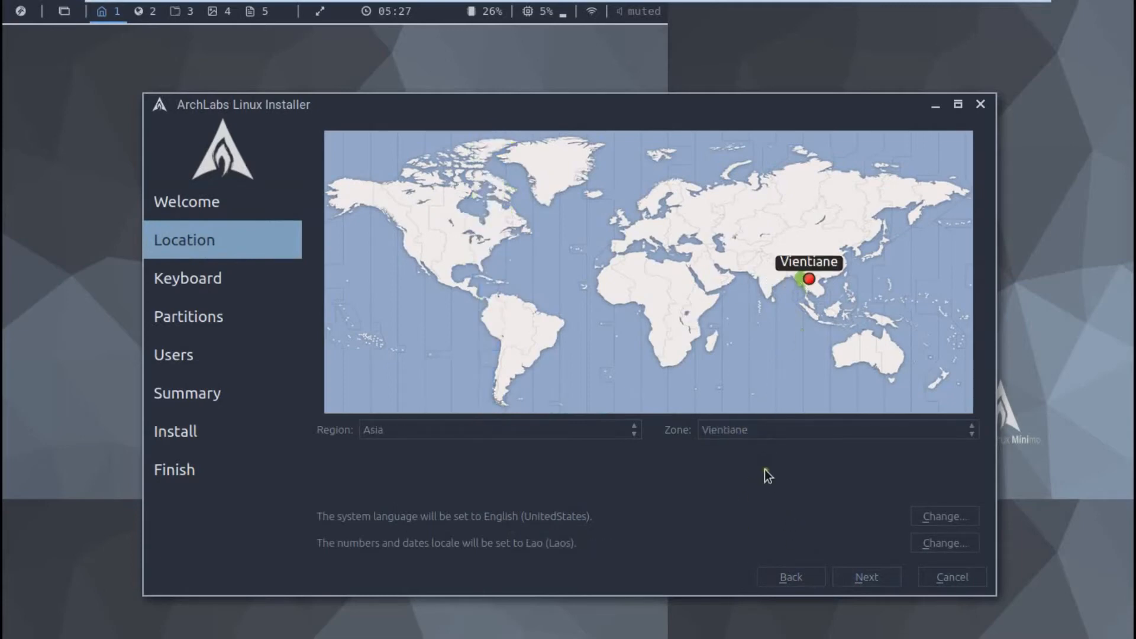
left_click(855, 577)
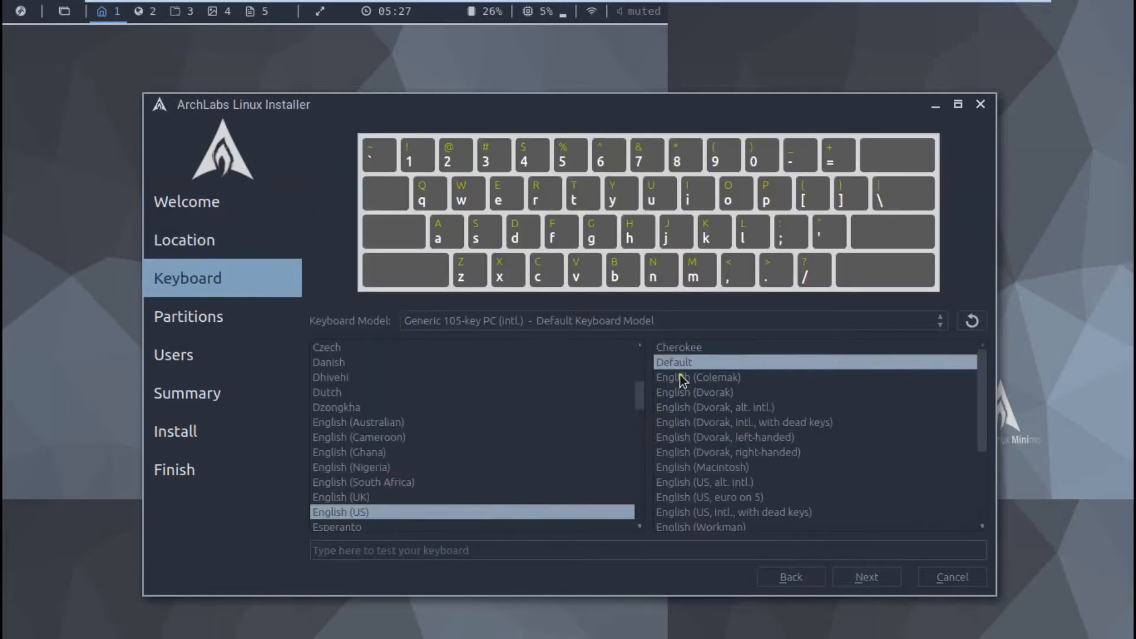
Step: Keep the English (US) keyboard and choose Erase disk for partitioning
left_click(854, 580)
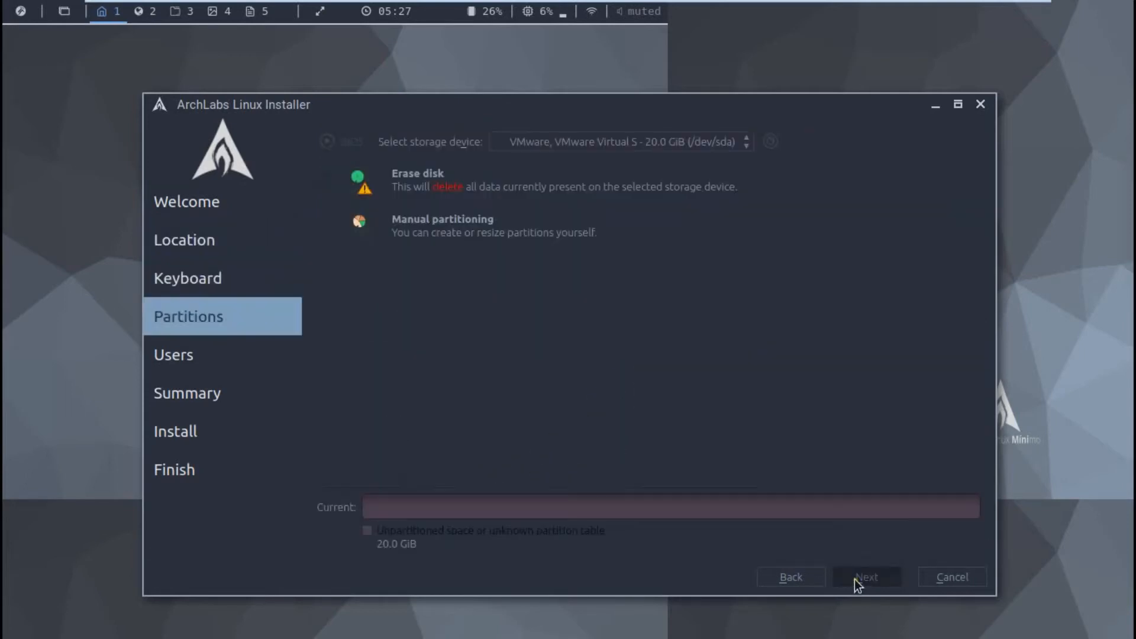
left_click(329, 190)
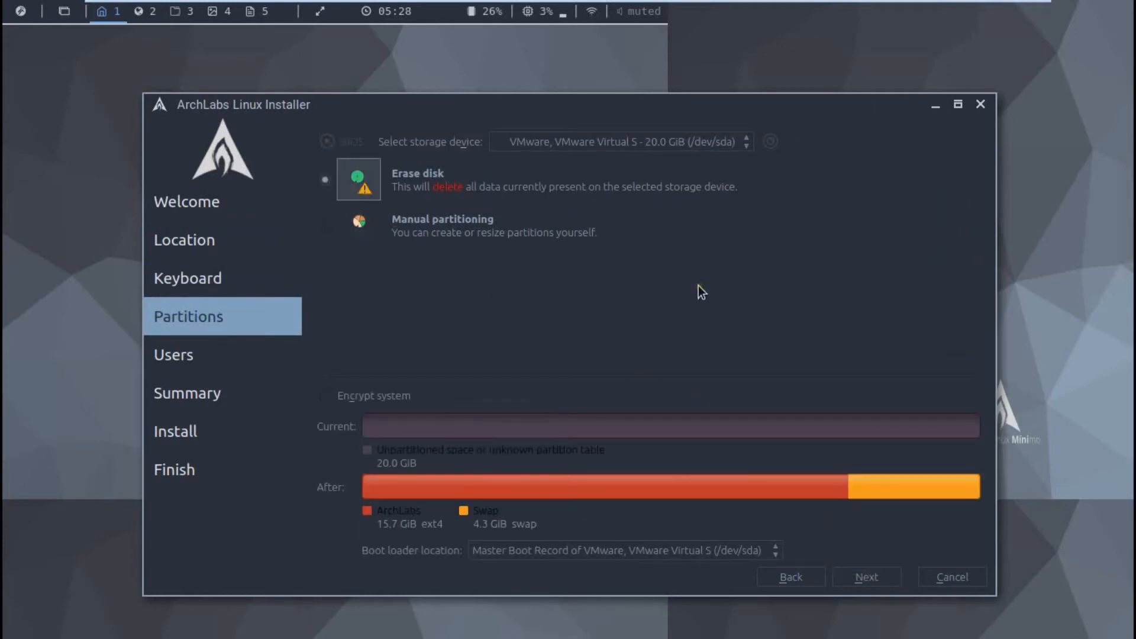
left_click(879, 577)
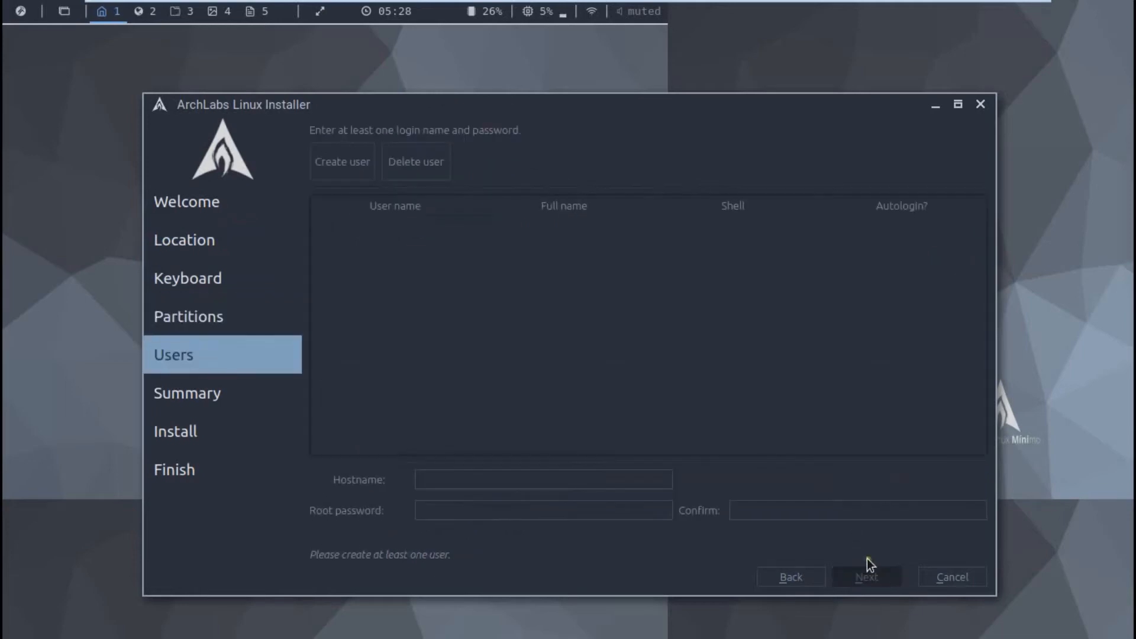
Step: Add a new user account with a username, password and full name, then save it
left_click(360, 172)
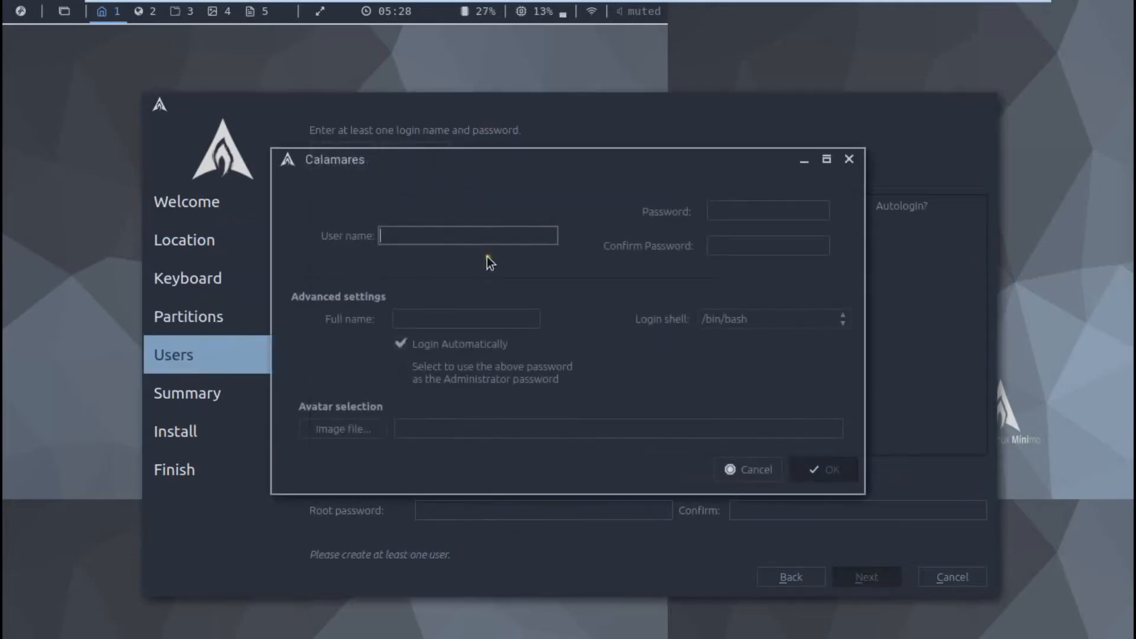
type("Anand Na")
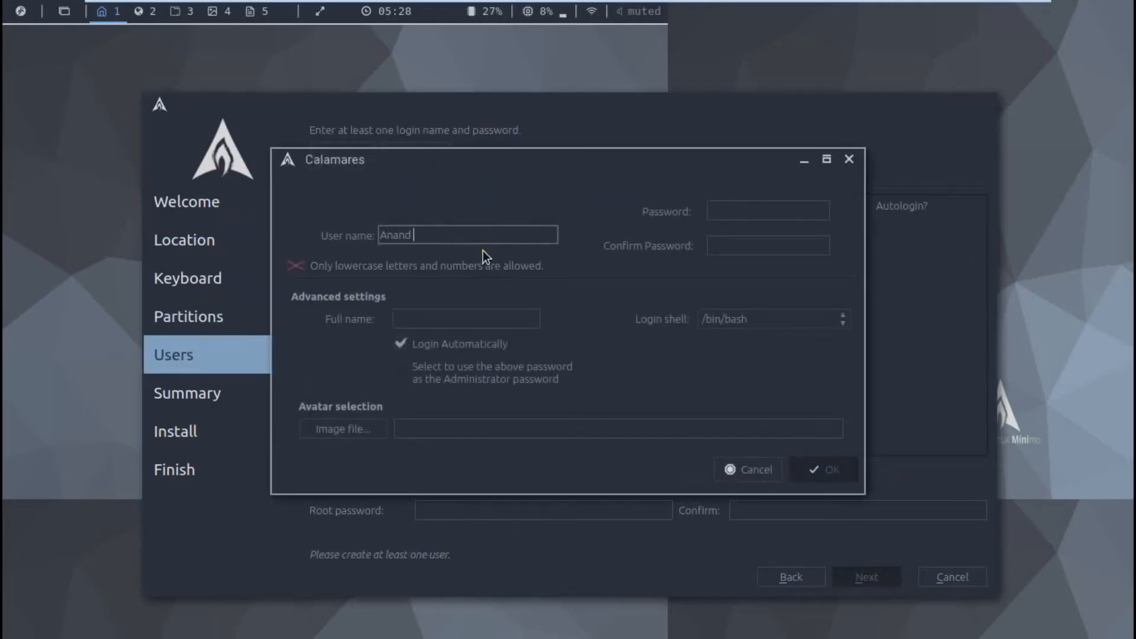
key("BackSpace")
key("BackSpace")
key("Tab")
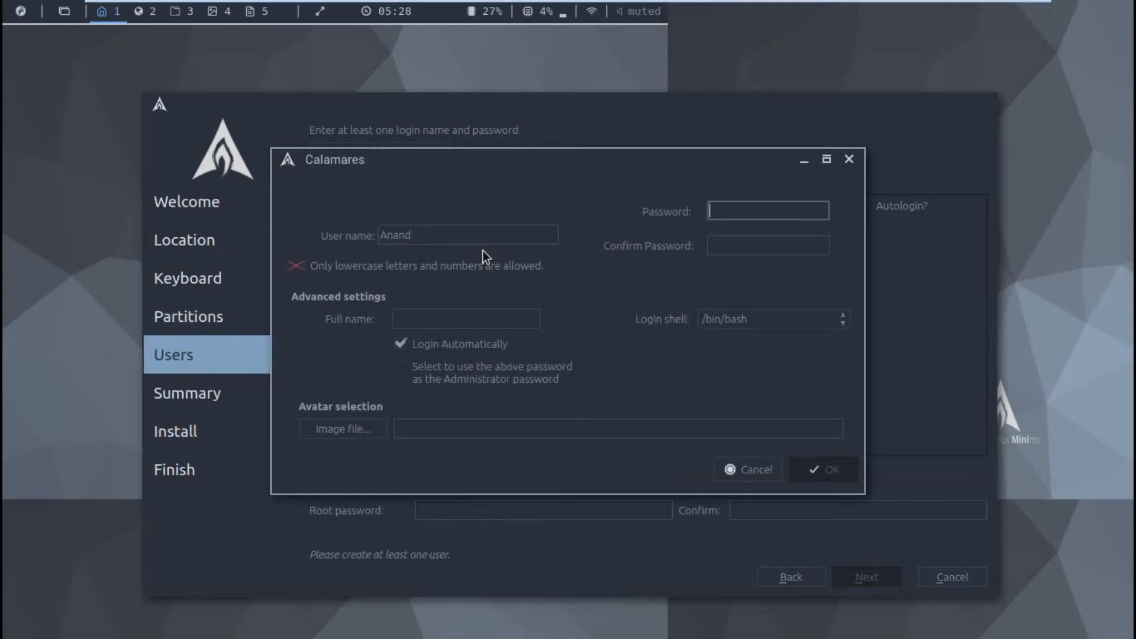
key("Tab")
key("shift+Tab")
key("shift+Tab")
type("anand")
key("Tab")
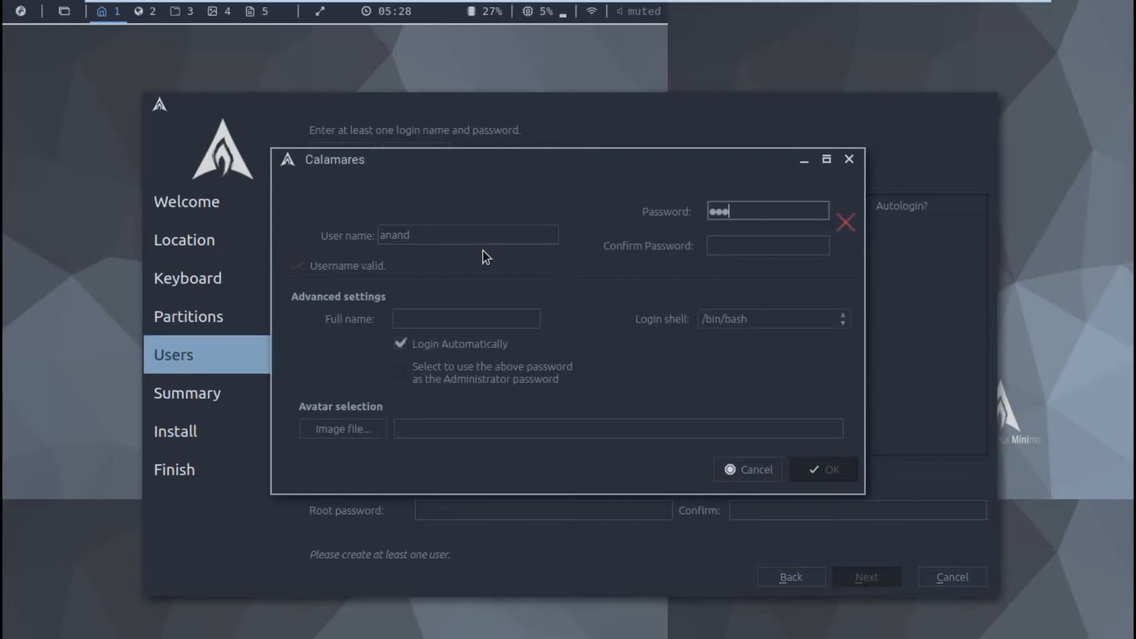
key("Tab")
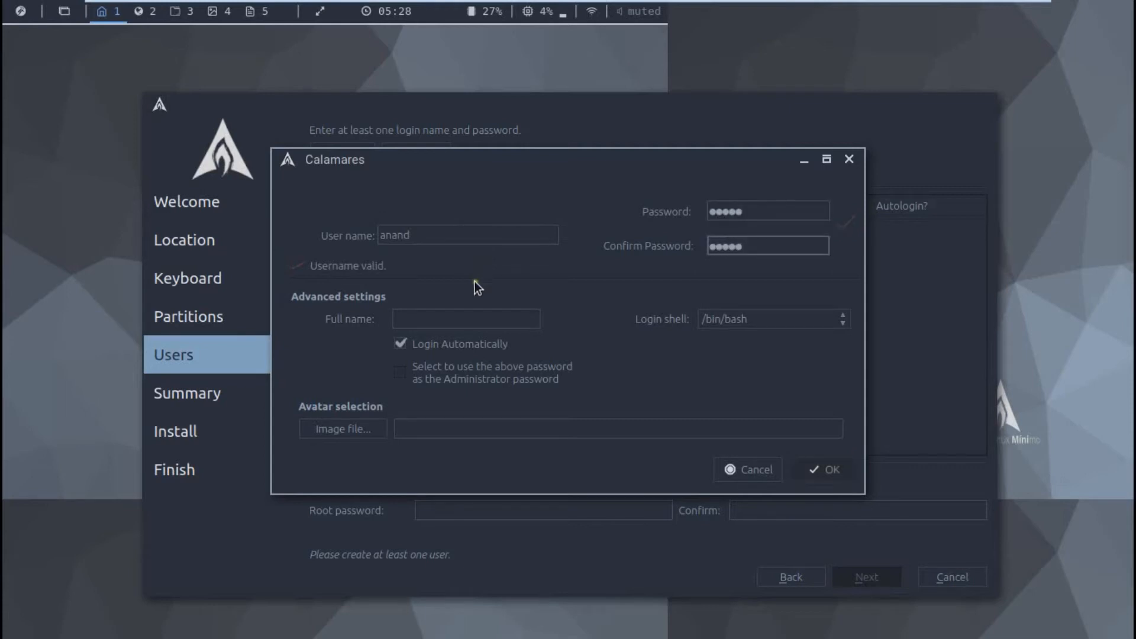
left_click(471, 311)
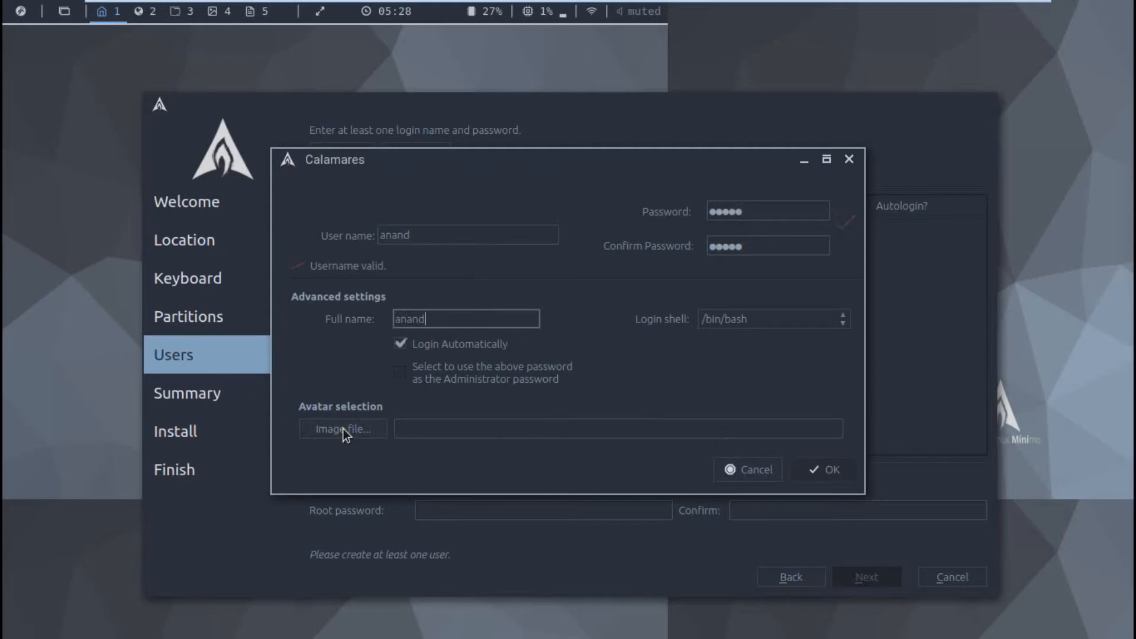
left_click(818, 471)
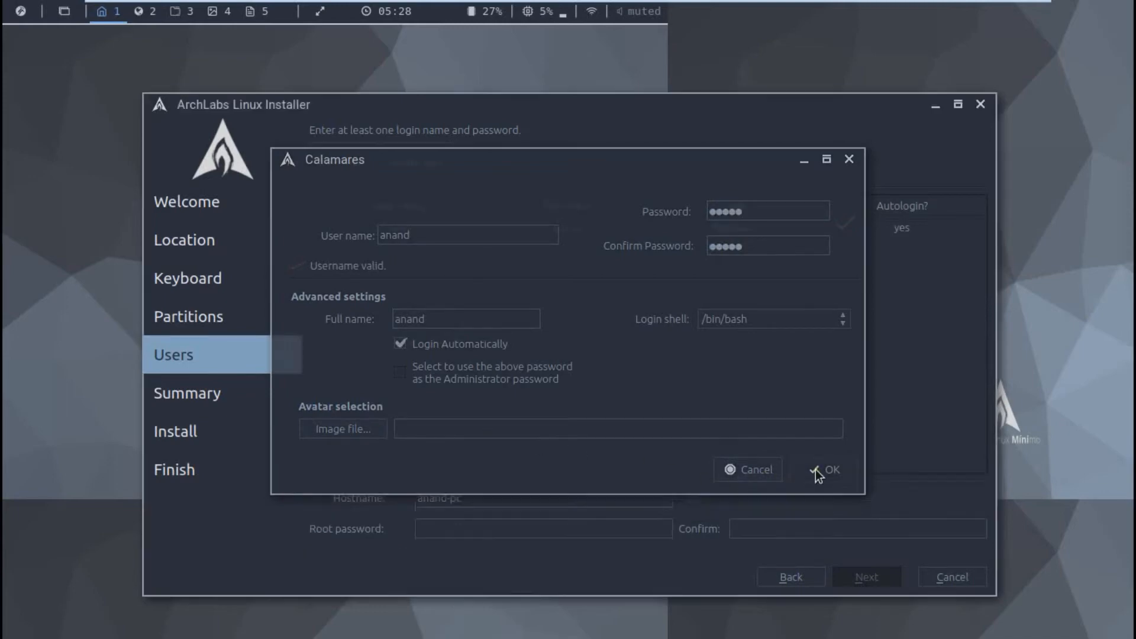
Step: Enter the root password and confirm it with the same value so they match
left_click(407, 234)
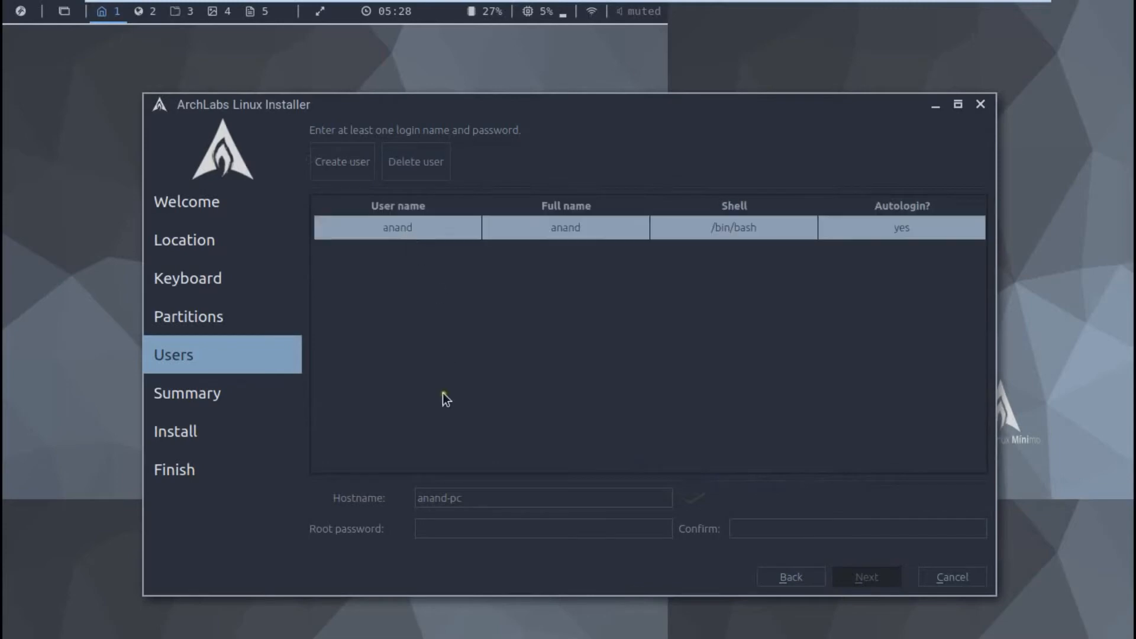
left_click(474, 532)
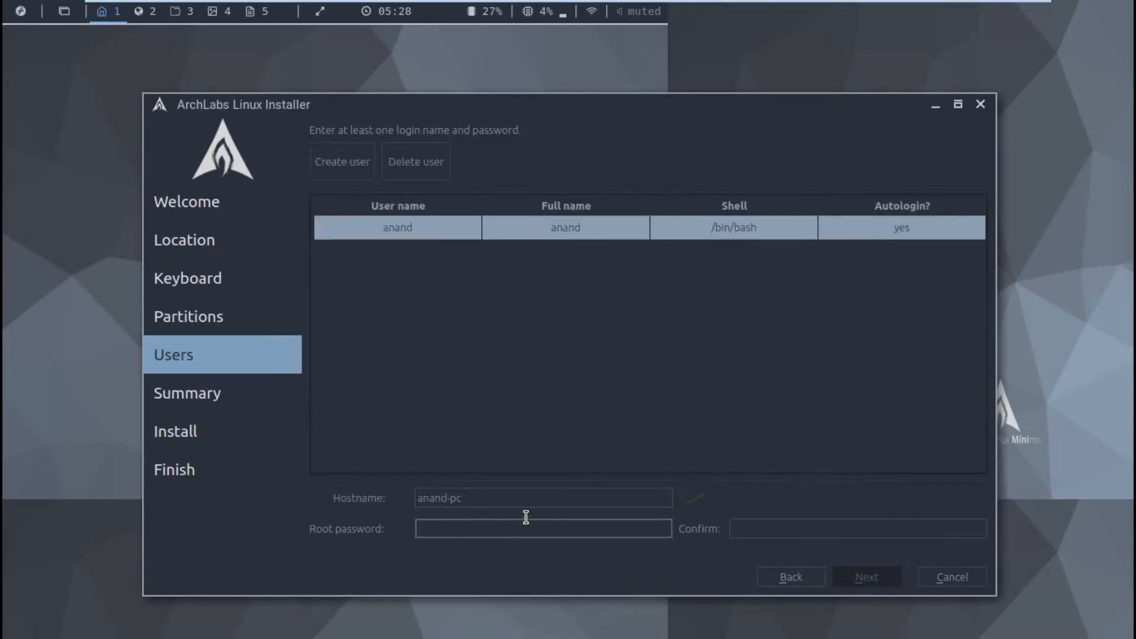
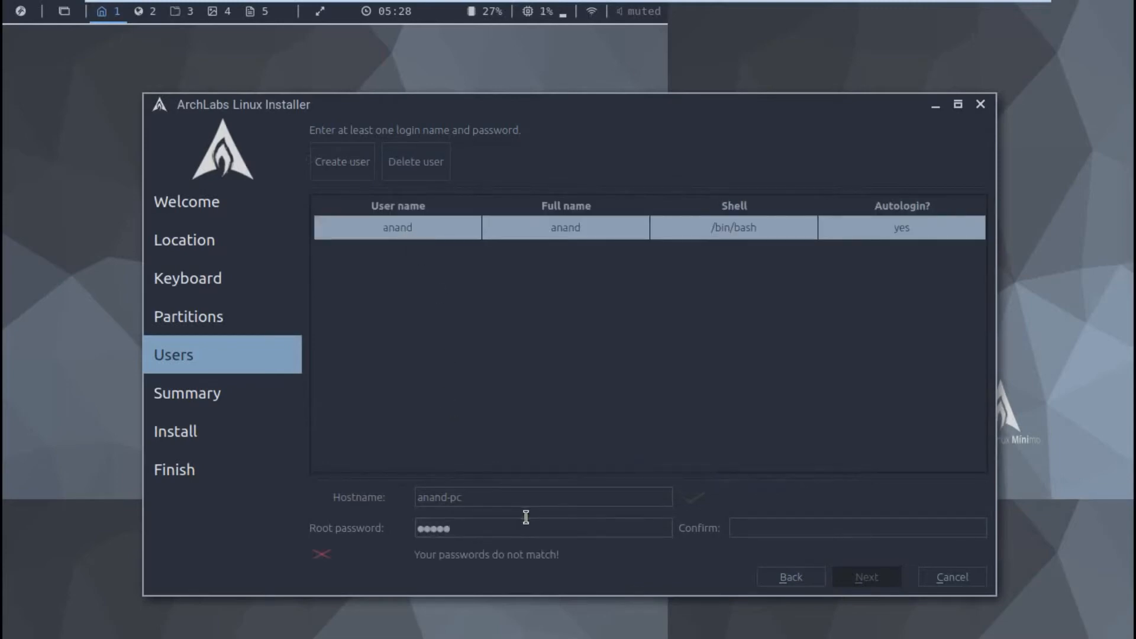
left_click(767, 521)
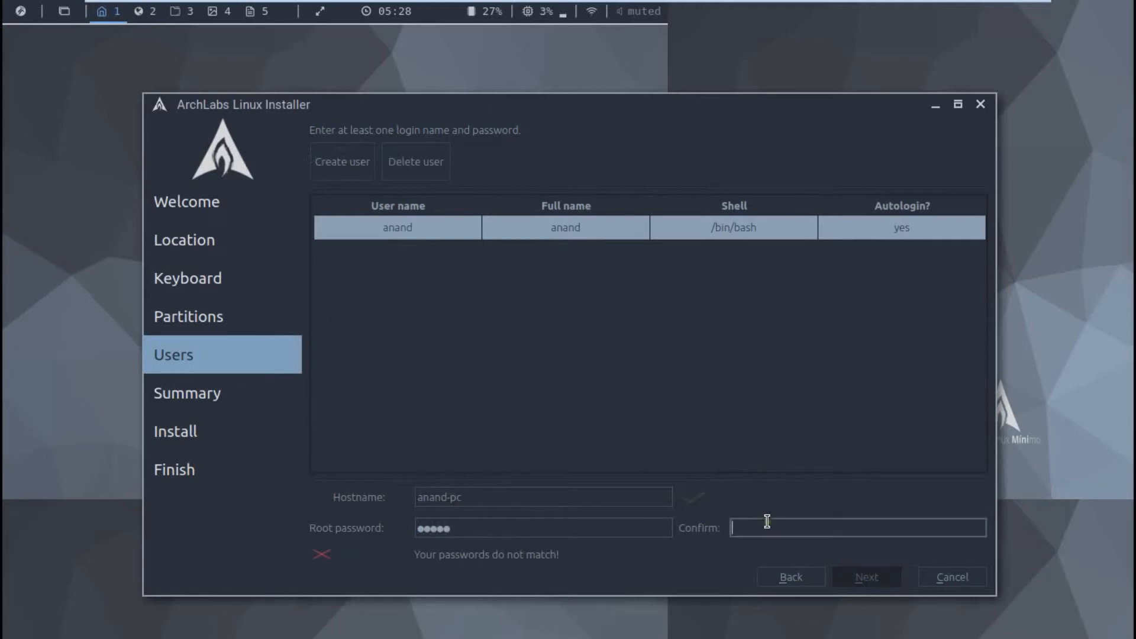
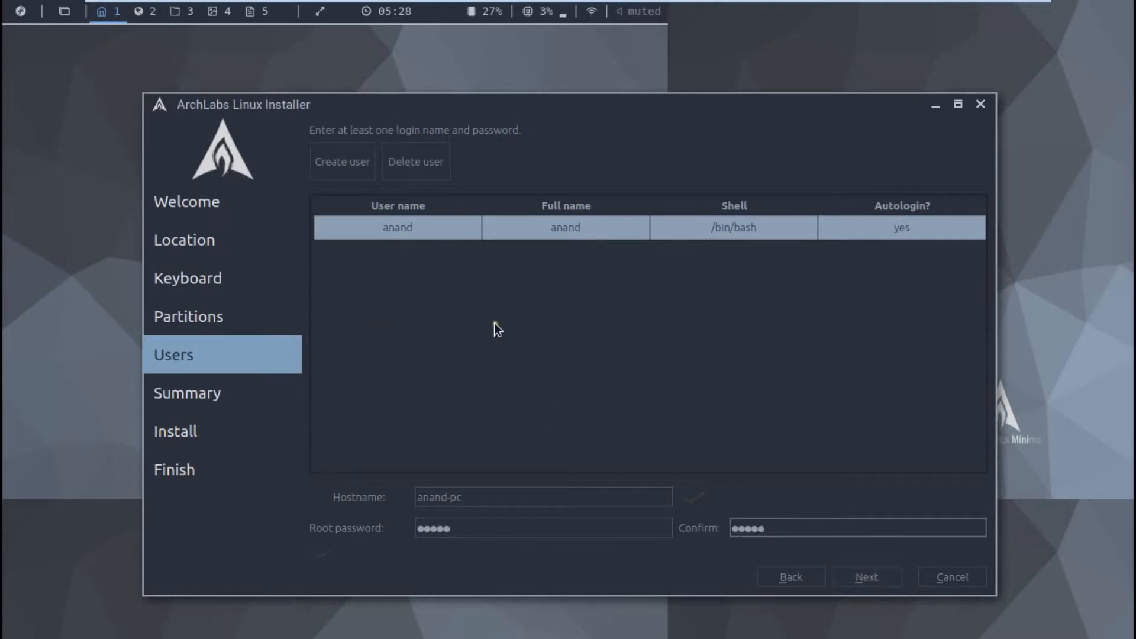
Step: Advance past the Summary page and choose Install now to start installing onto /dev/sda
left_click(865, 580)
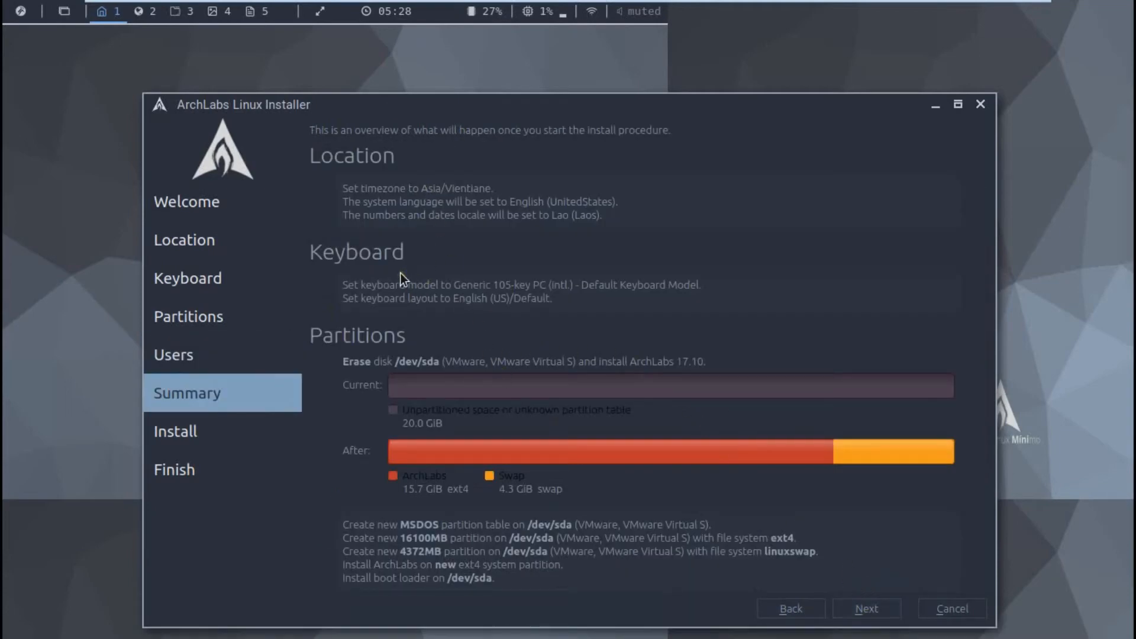
left_click(865, 610)
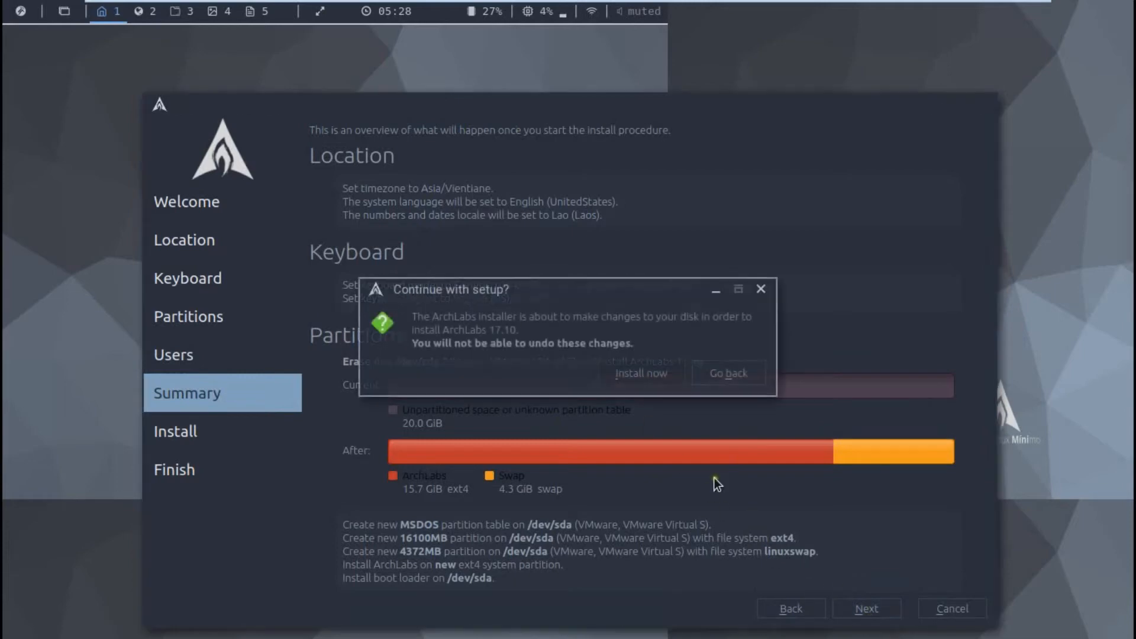
left_click(626, 376)
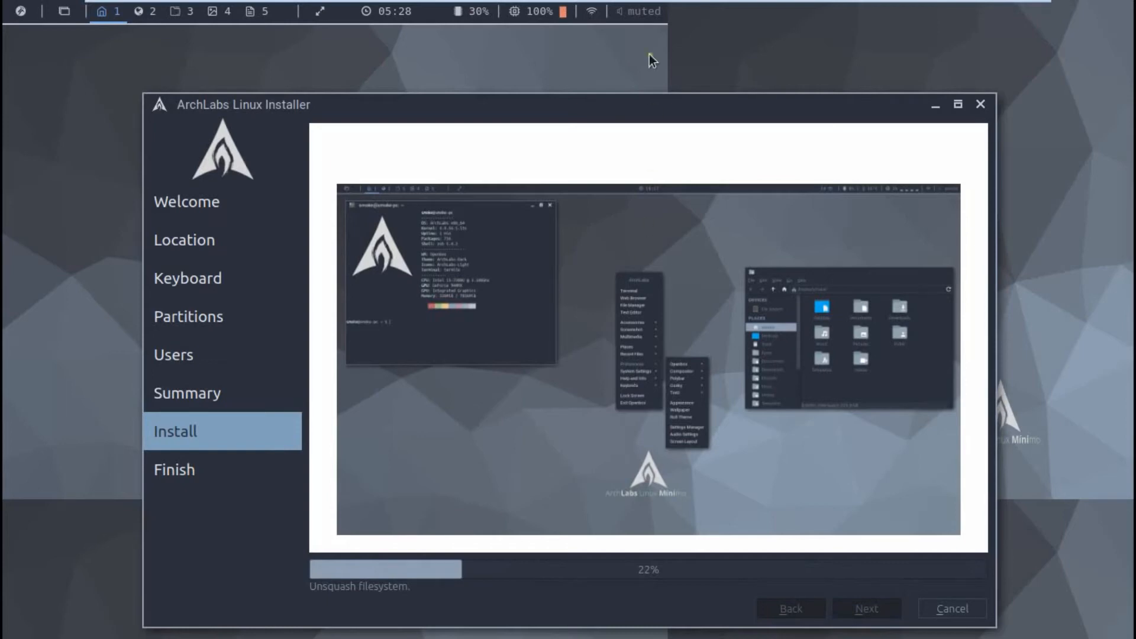
Step: Pin the VM toolbar, leave full screen, dismiss the reminder and release input with Ctrl+Alt
mouse_move(621, 7)
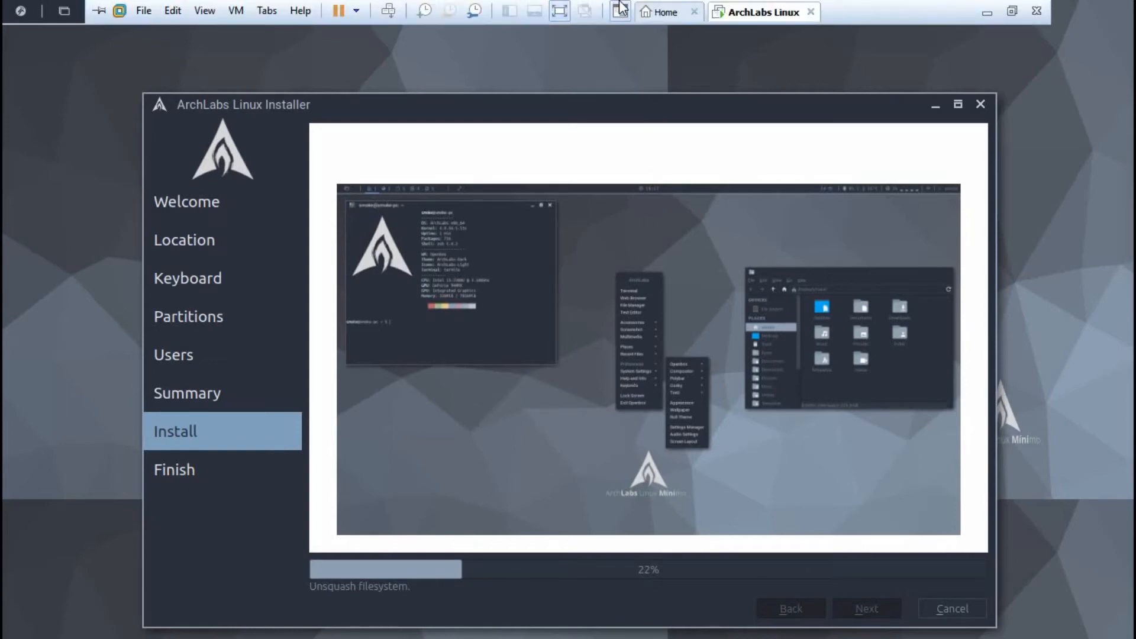
left_click(97, 10)
left_click(1010, 12)
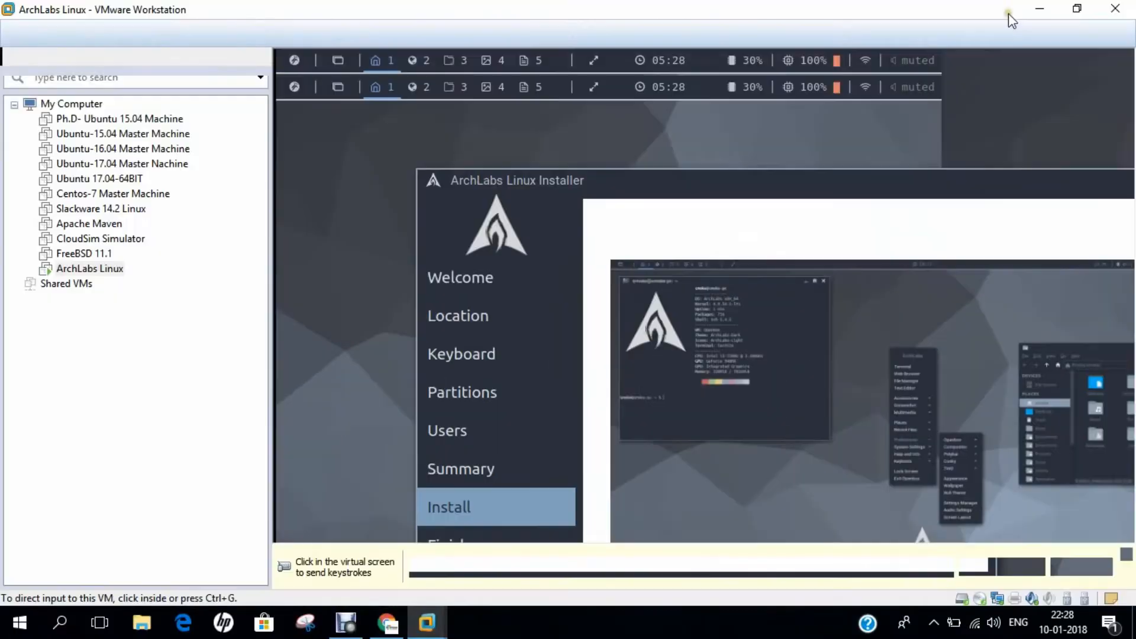
left_click(978, 572)
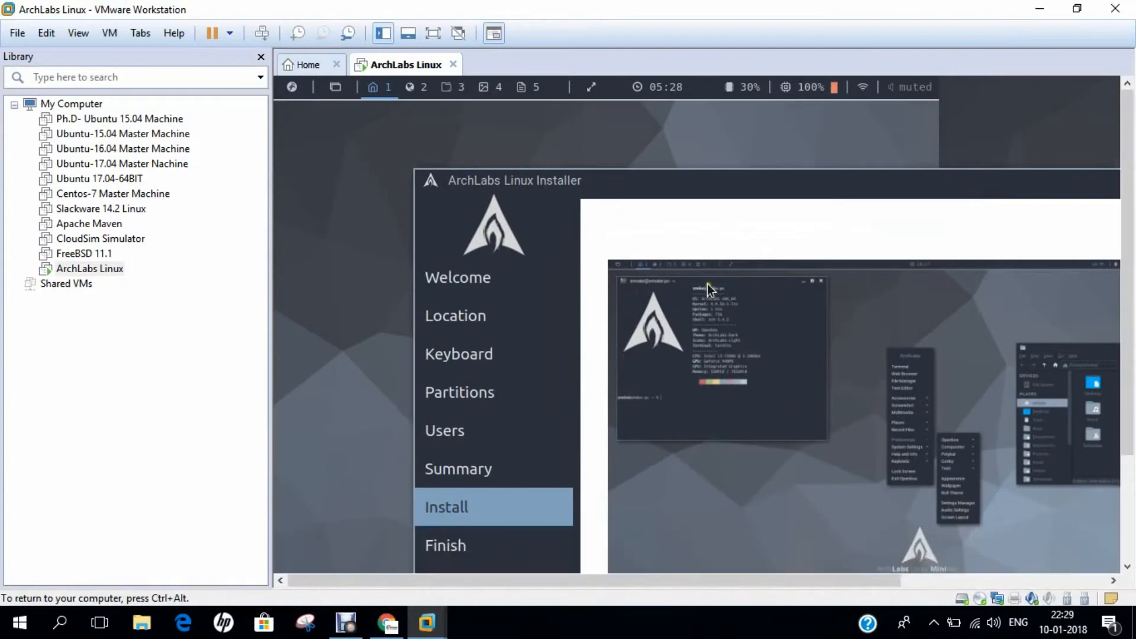
left_click_drag(565, 181, 467, 110)
key("ctrl+alt")
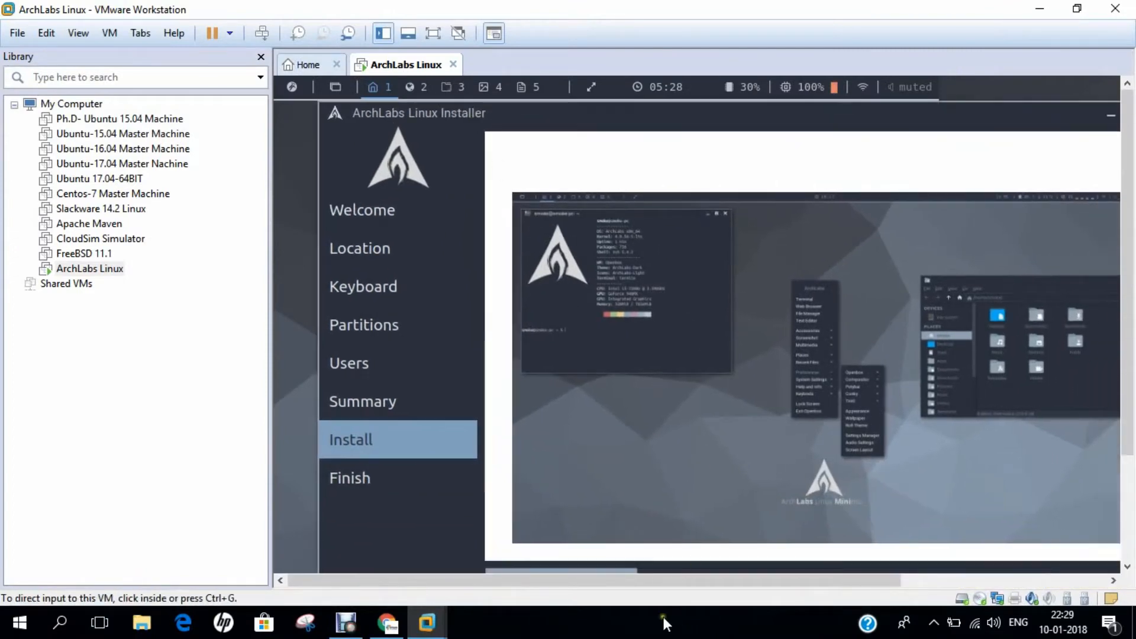
left_click(623, 619)
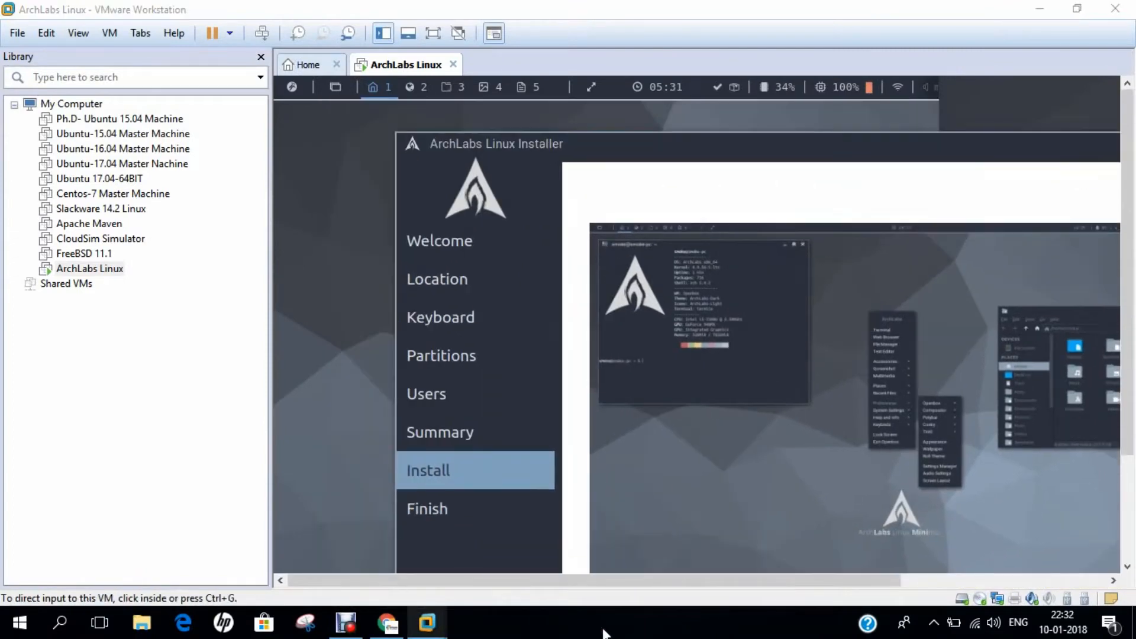
Step: Try View > Unity twice, dismissing each unsupported-guest error, then return to full screen
left_click(78, 33)
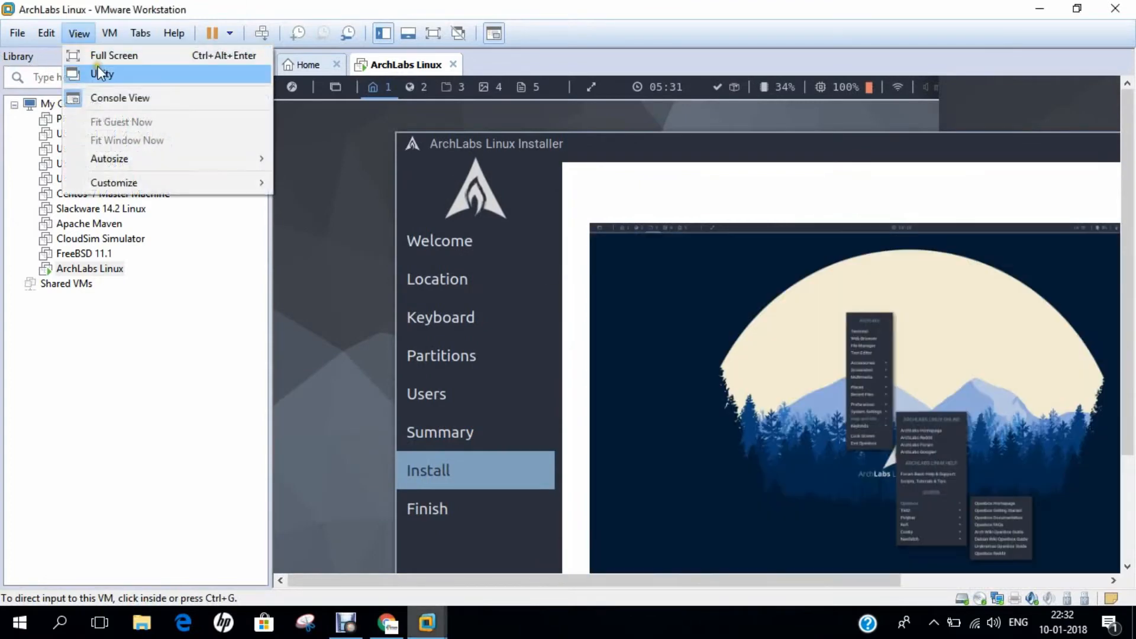
left_click(98, 69)
left_click(691, 334)
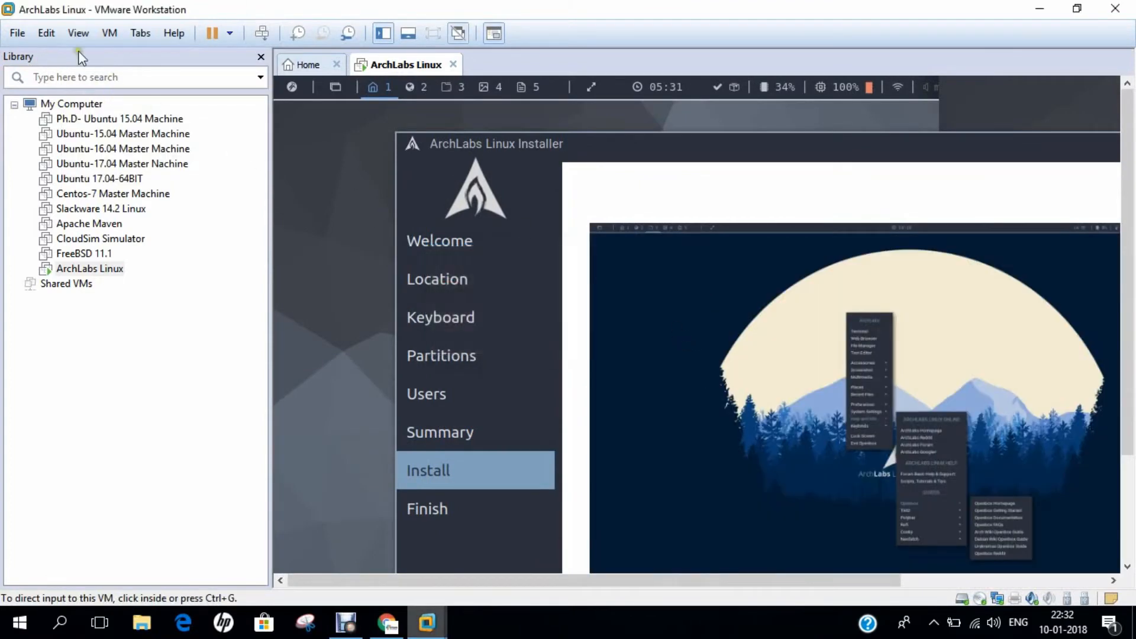
left_click(78, 33)
left_click(100, 72)
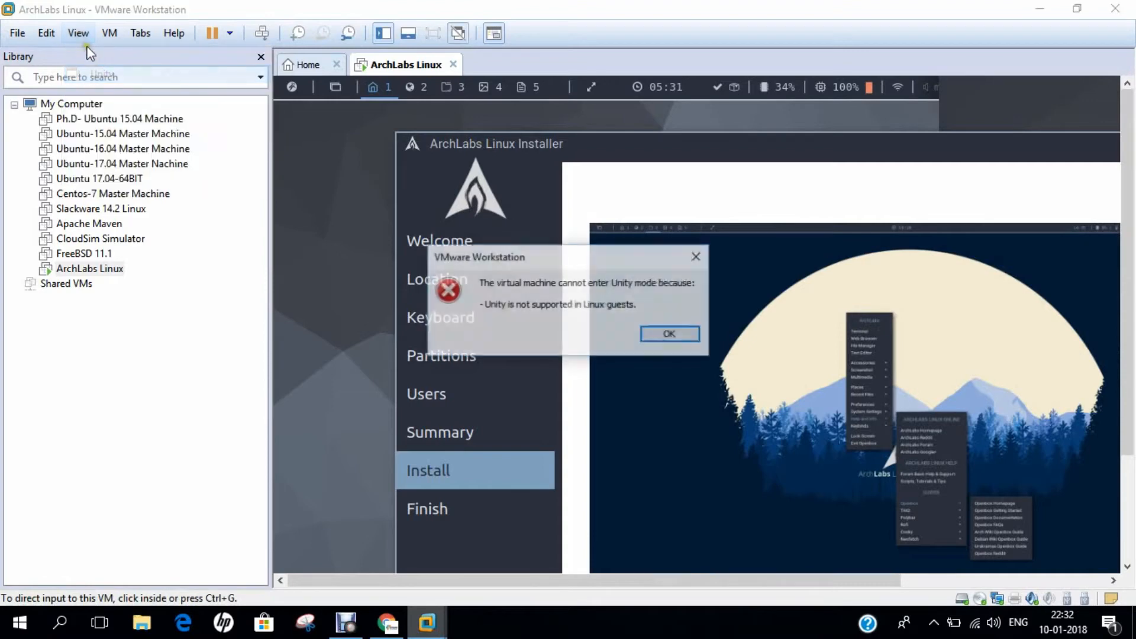
left_click(680, 333)
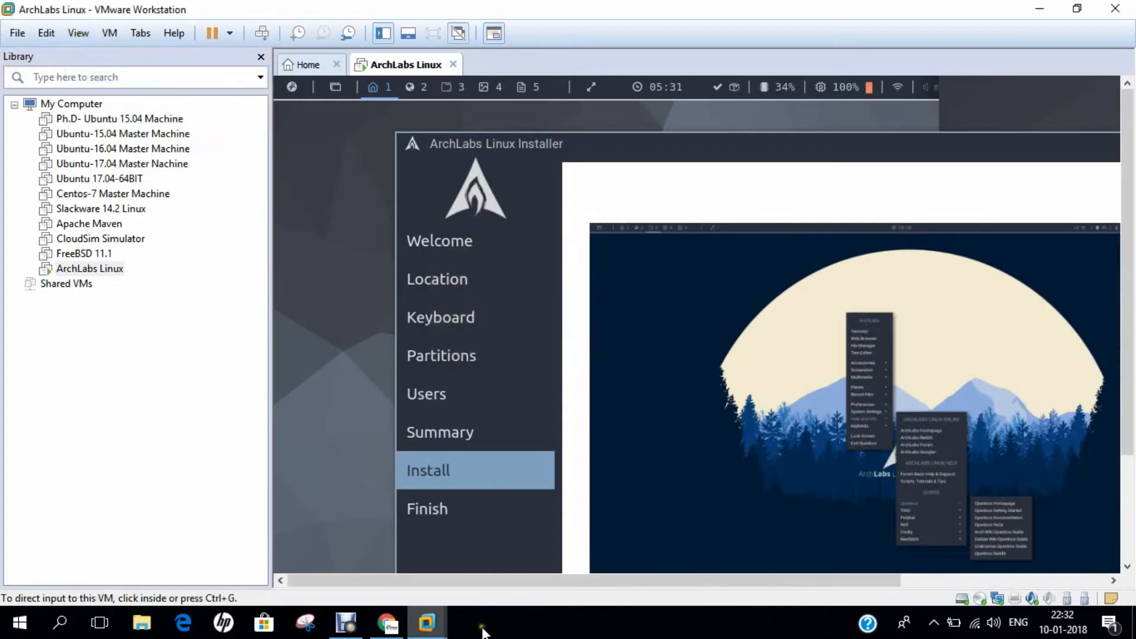
left_click(71, 34)
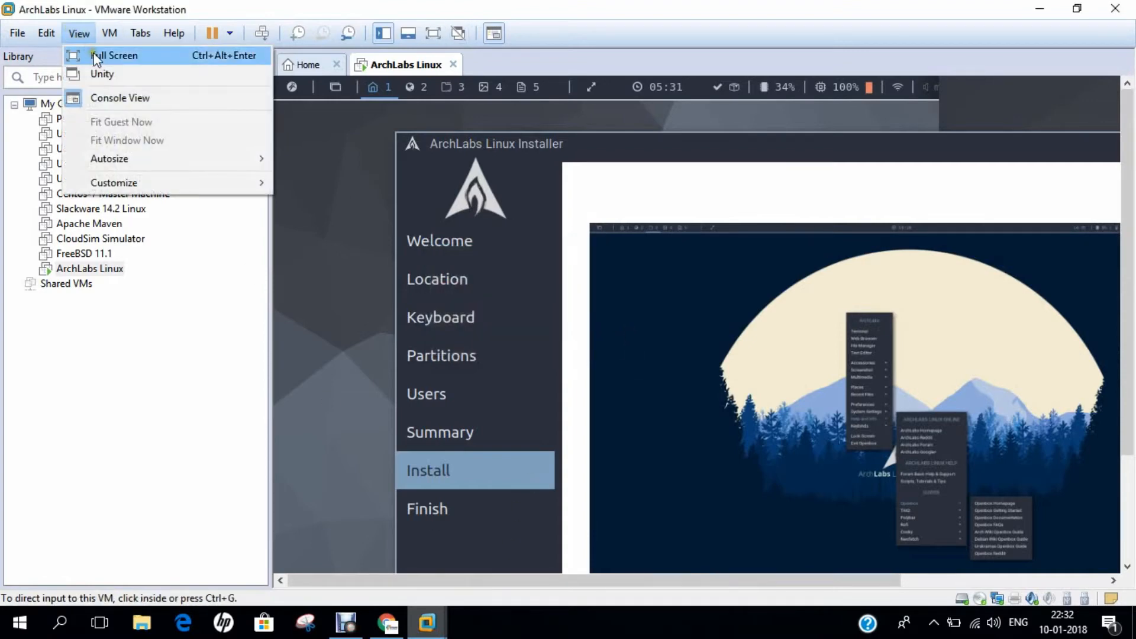
left_click(73, 55)
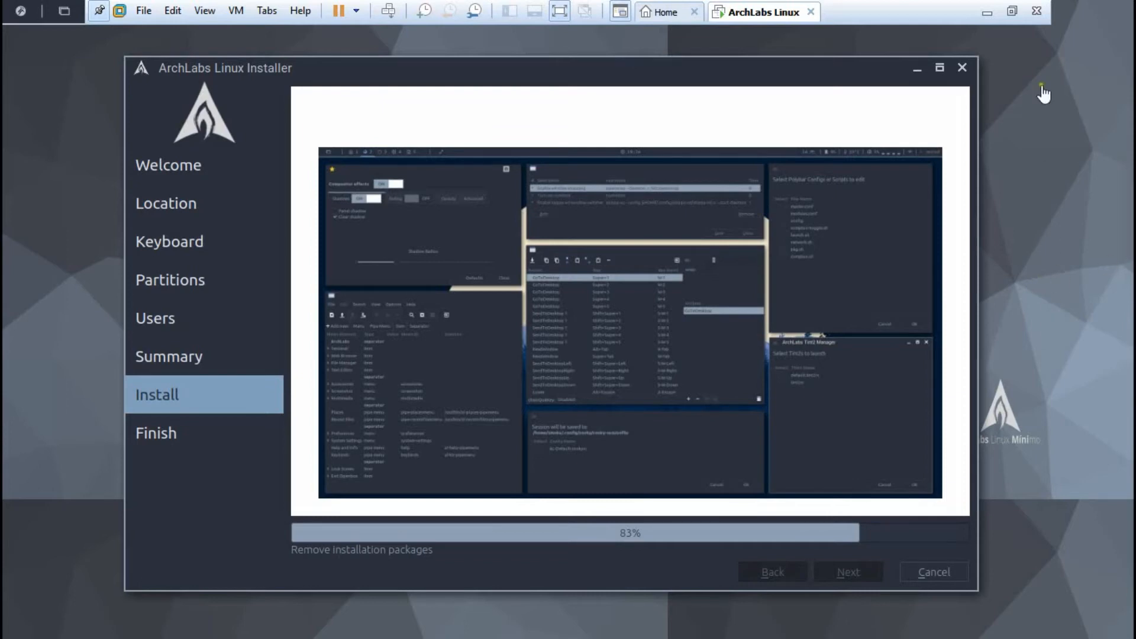
Step: Exit full screen during installation, then put the VM back into full screen via View
left_click(1012, 12)
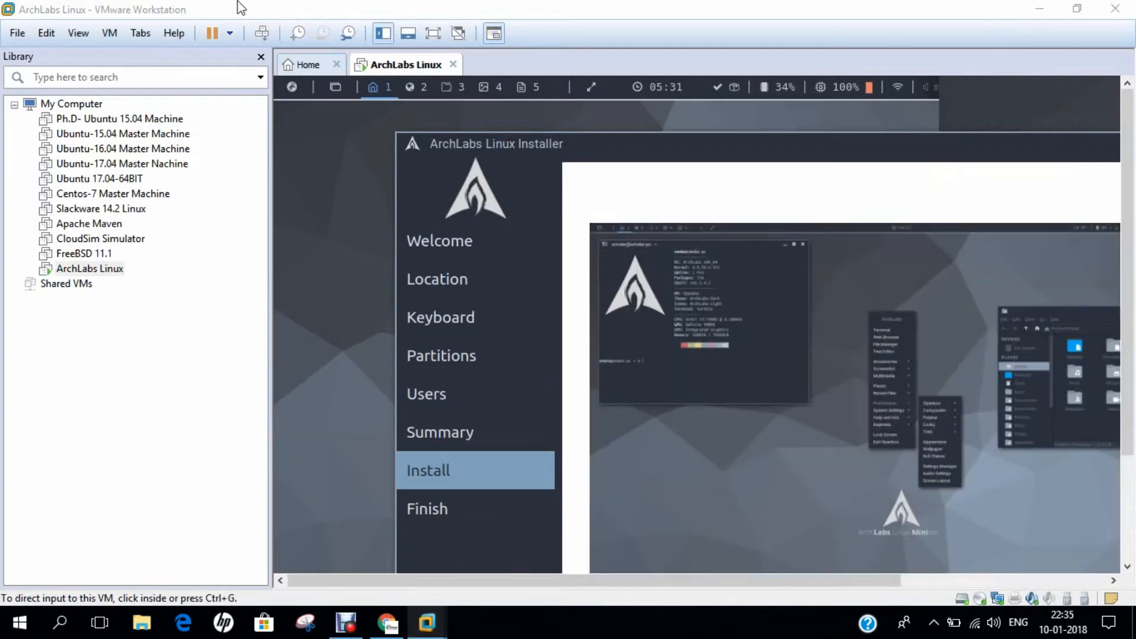
left_click(76, 33)
left_click(83, 53)
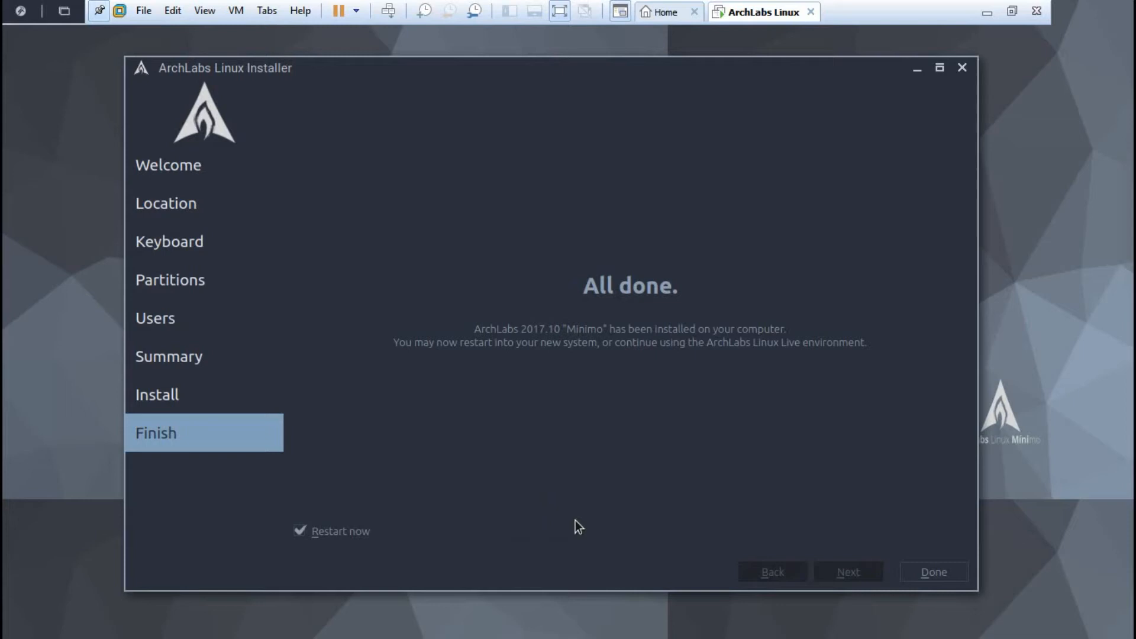
Step: Restart from the installer and boot the ArchLabs Linux entry from the GRUB menu
left_click(929, 573)
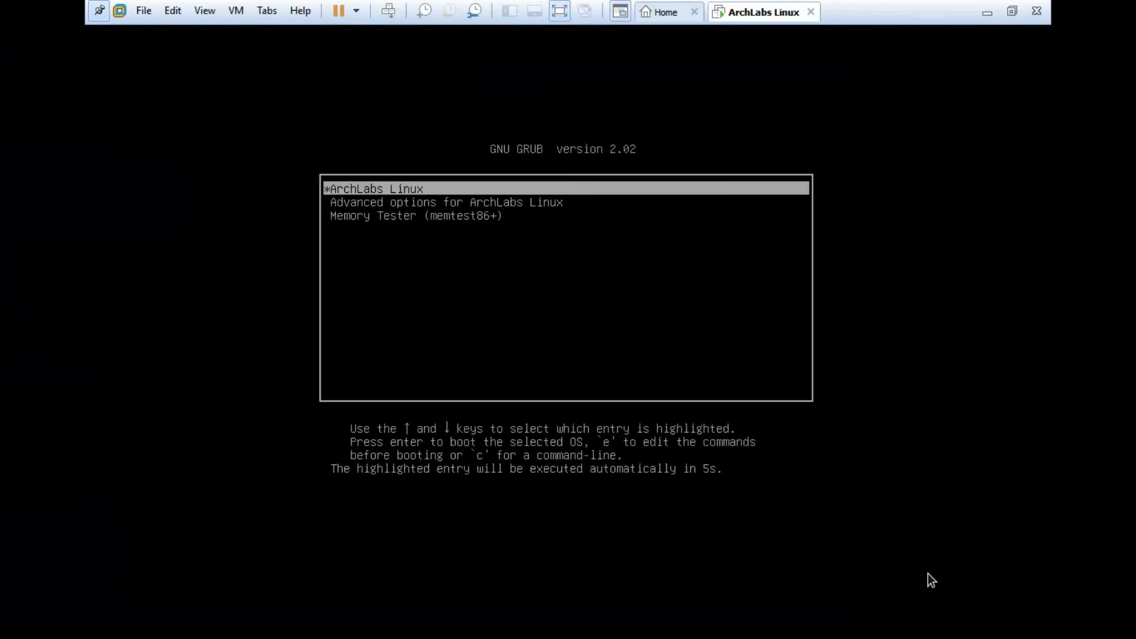
key("Down")
key("Down")
key("Up")
key("Up")
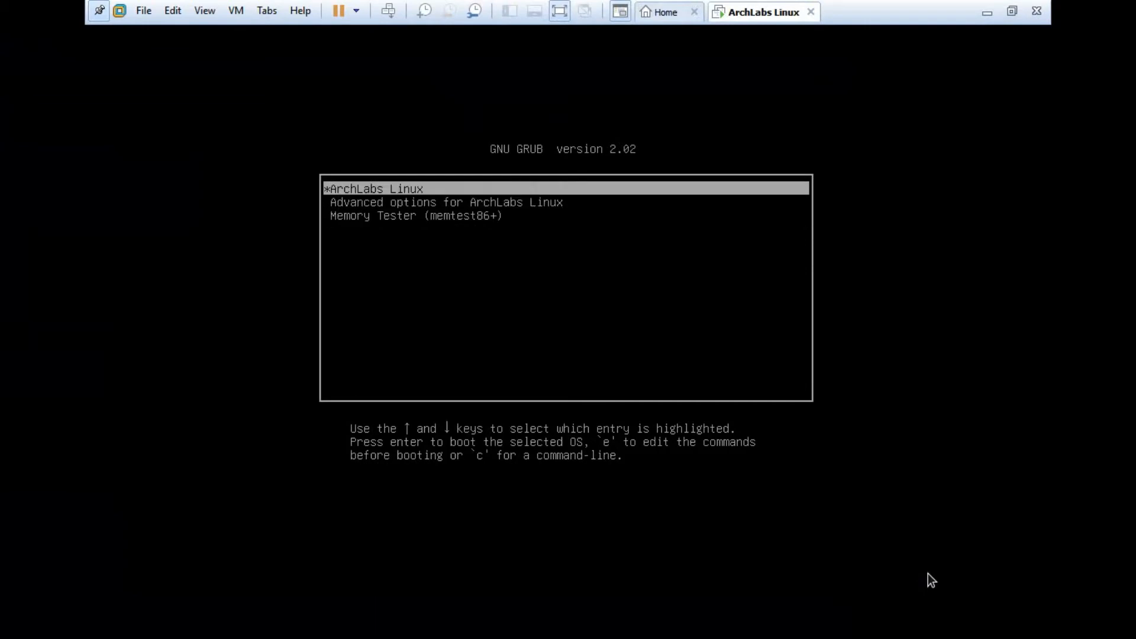
key("Return")
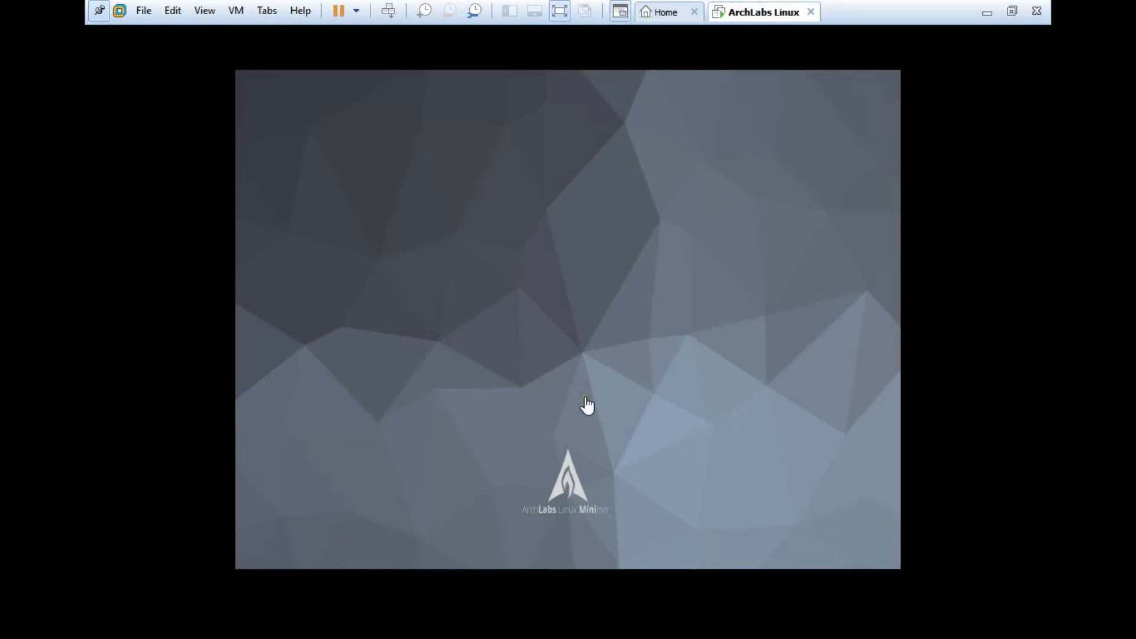
Step: Change the guest display resolution to 1360x768 in the desktop Settings Manager
left_click(521, 328)
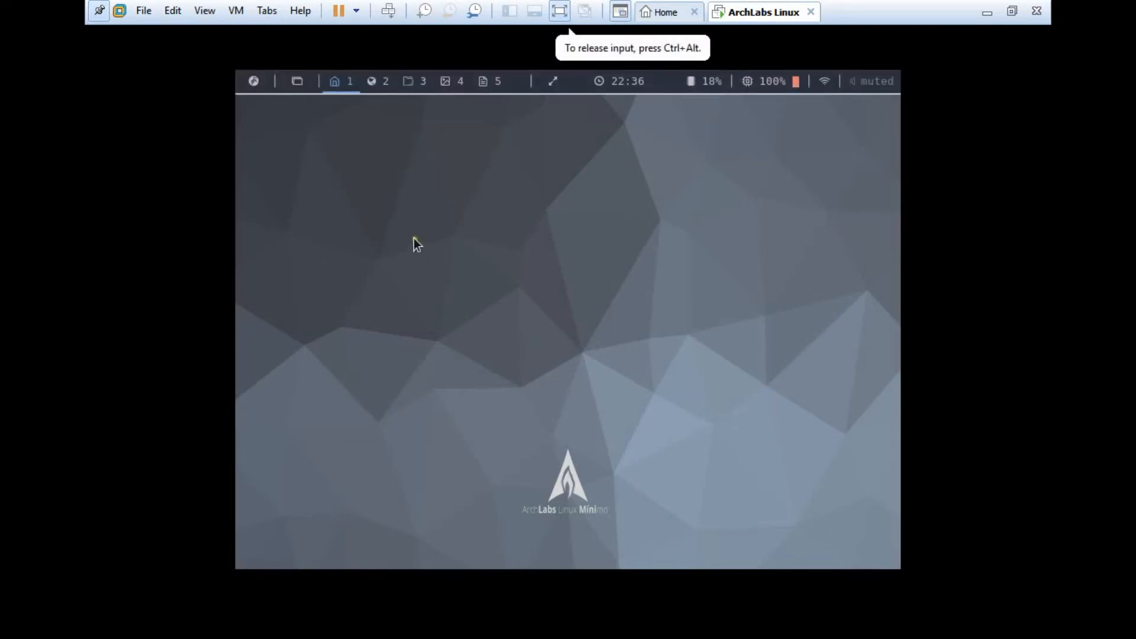
right_click(404, 222)
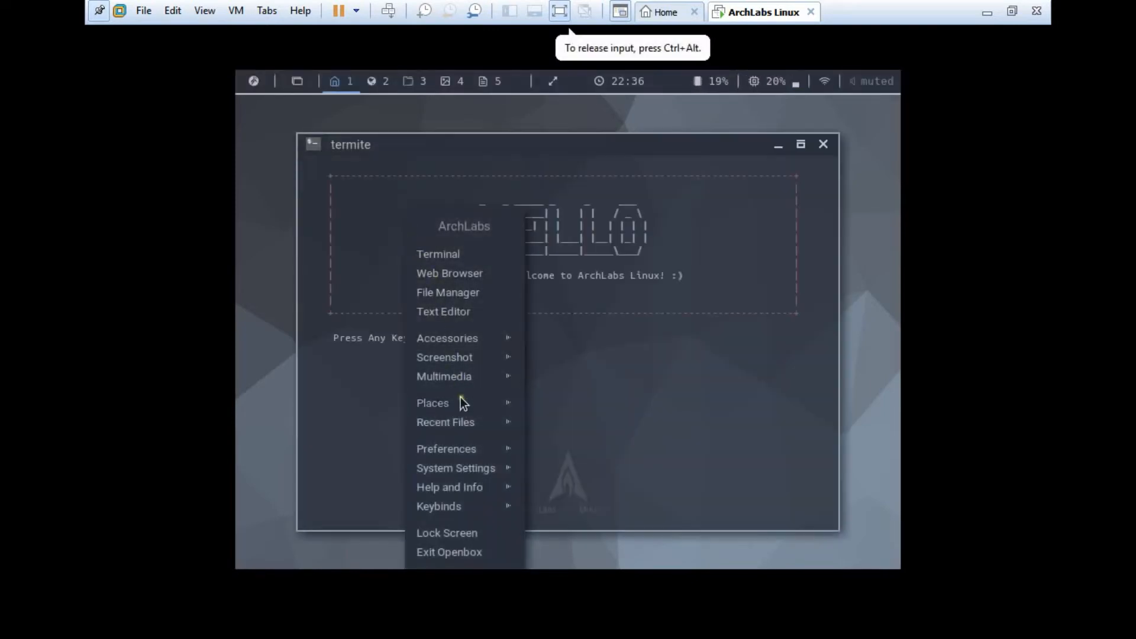
mouse_move(473, 454)
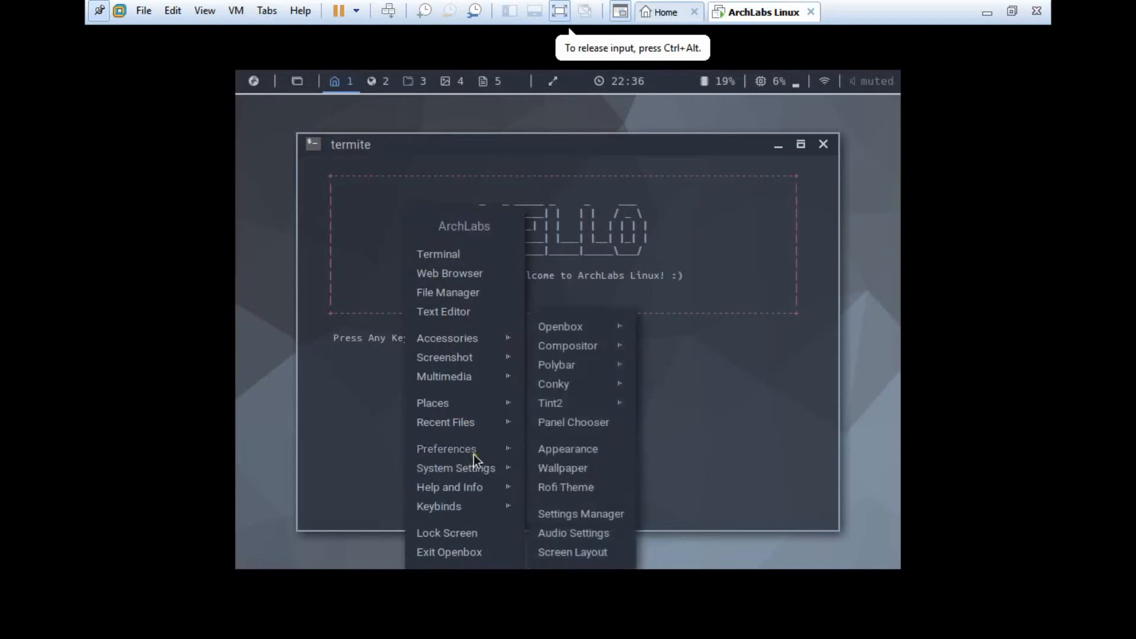
left_click(569, 513)
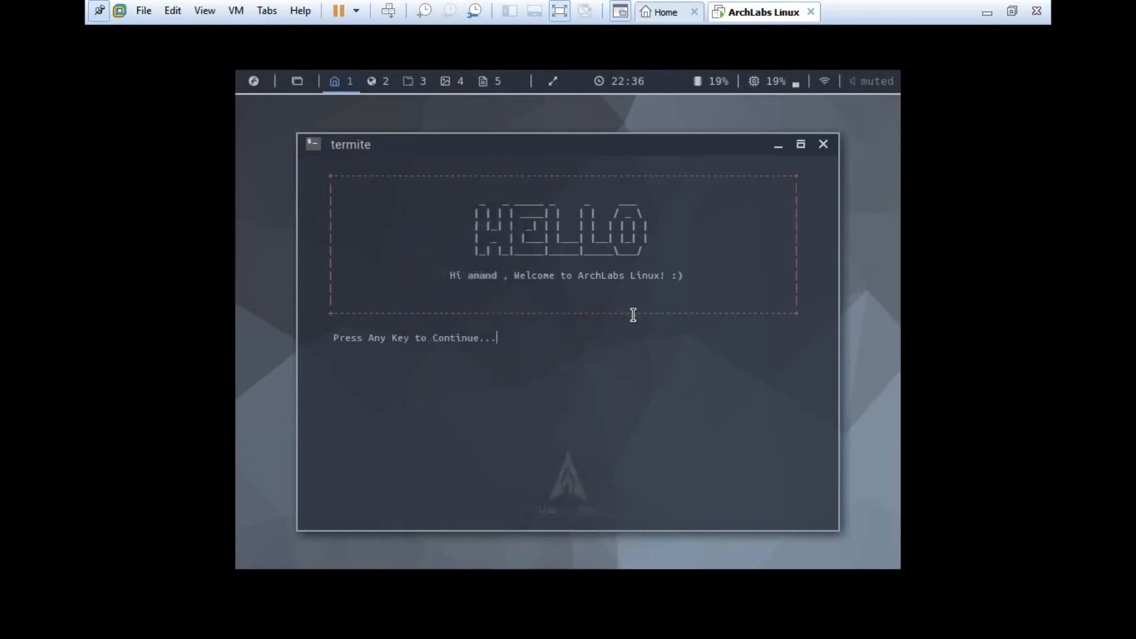
left_click(307, 303)
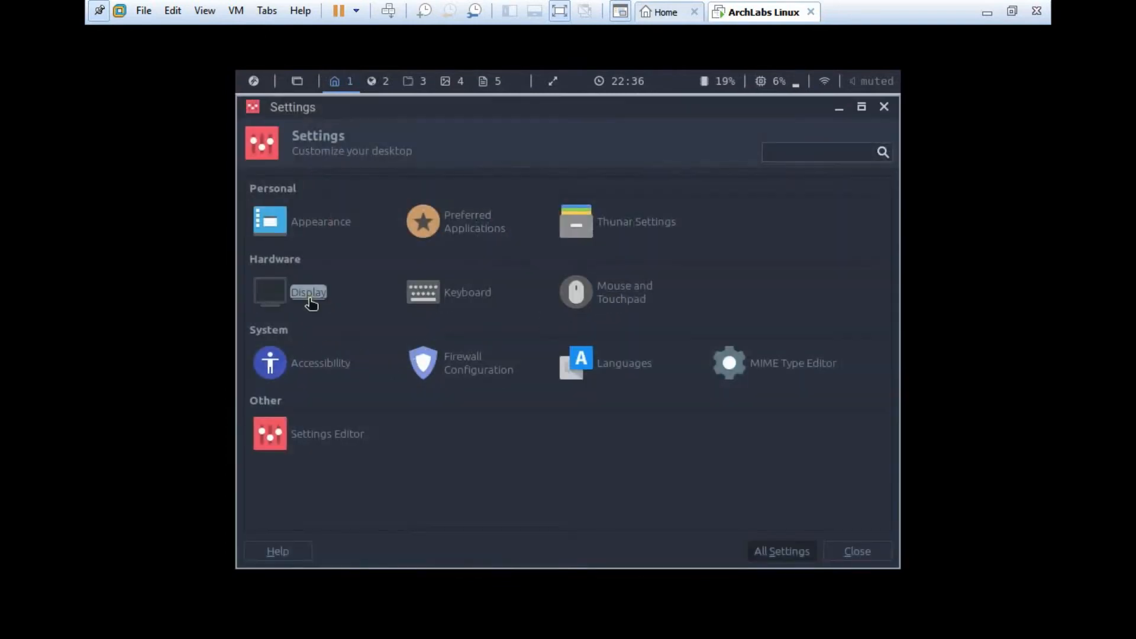
left_click(769, 233)
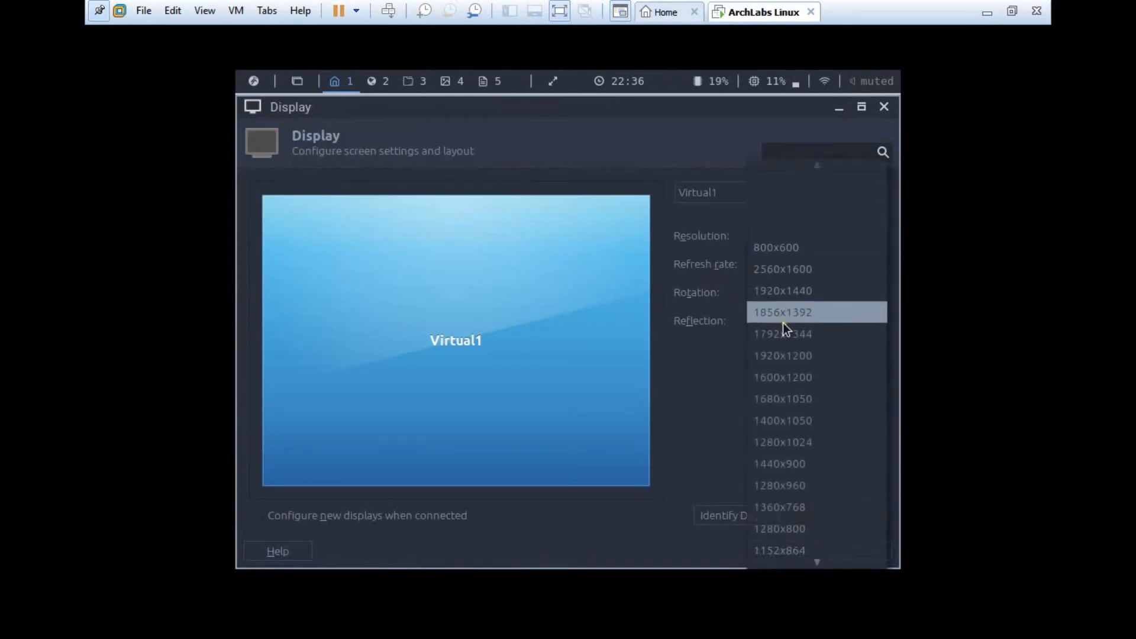
left_click(772, 502)
left_click(852, 520)
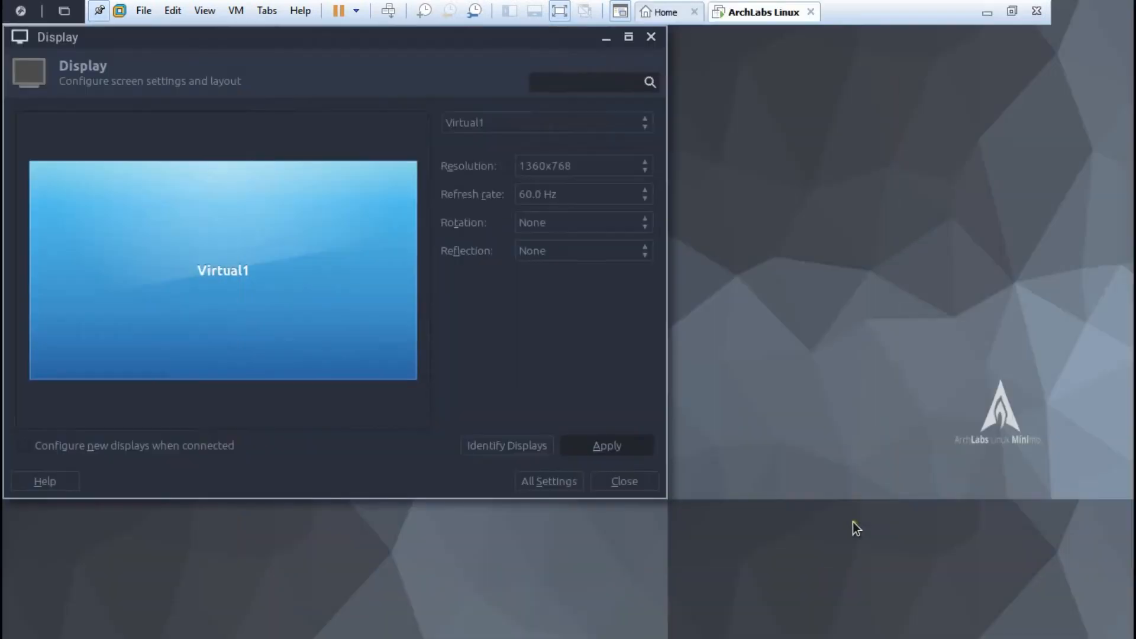
Step: Close display settings, centre the termite window and continue past the welcome banner
left_click(619, 484)
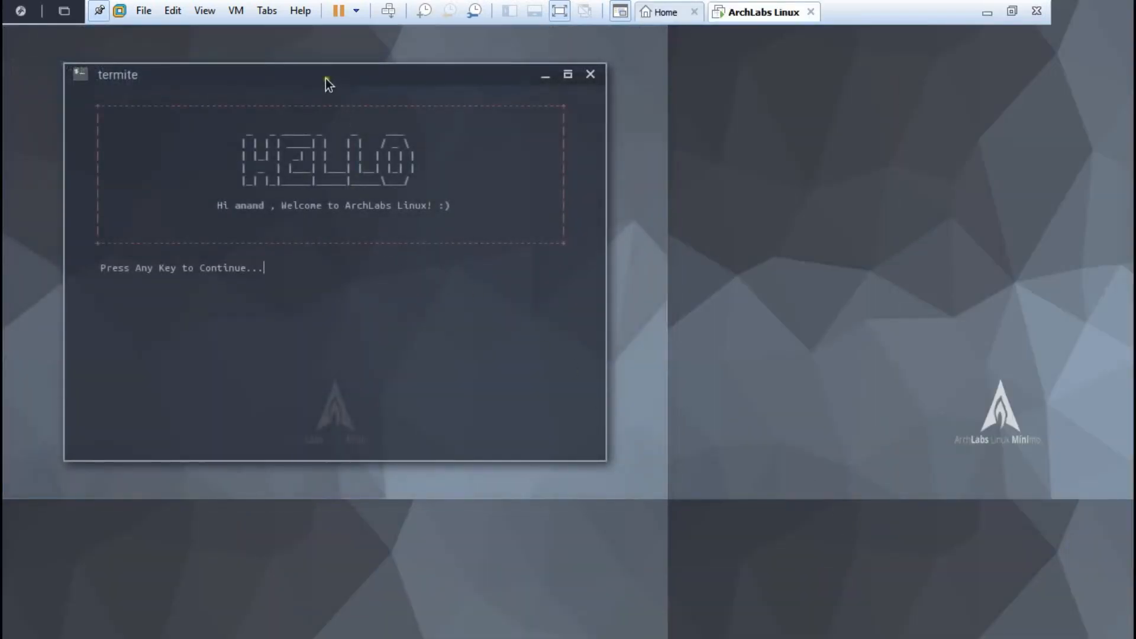
left_click_drag(325, 78, 564, 141)
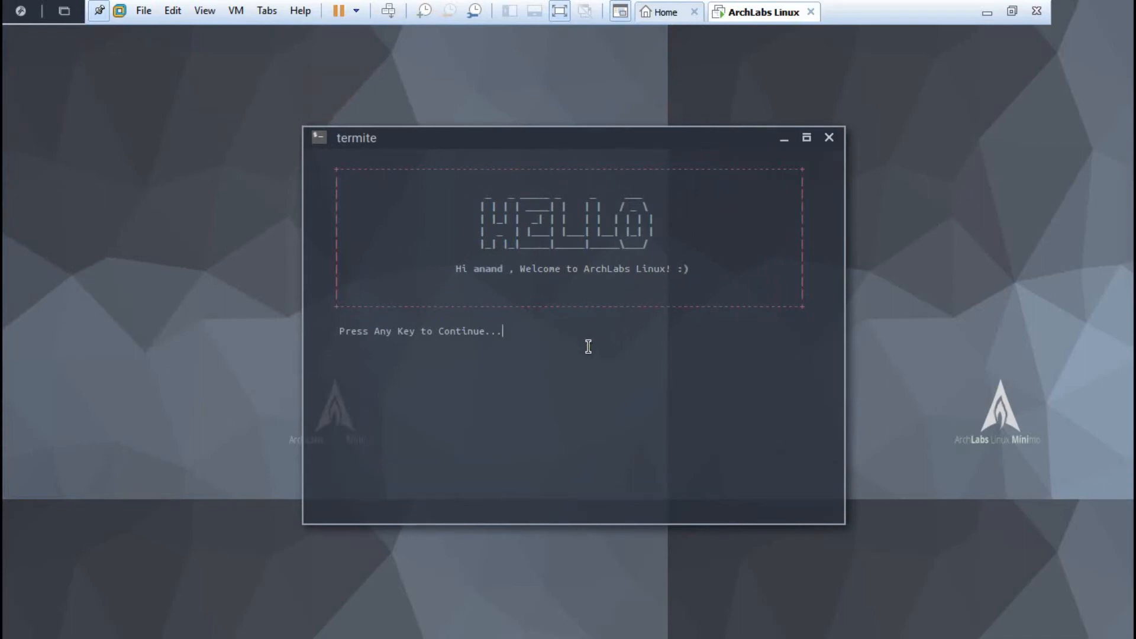
key("Return")
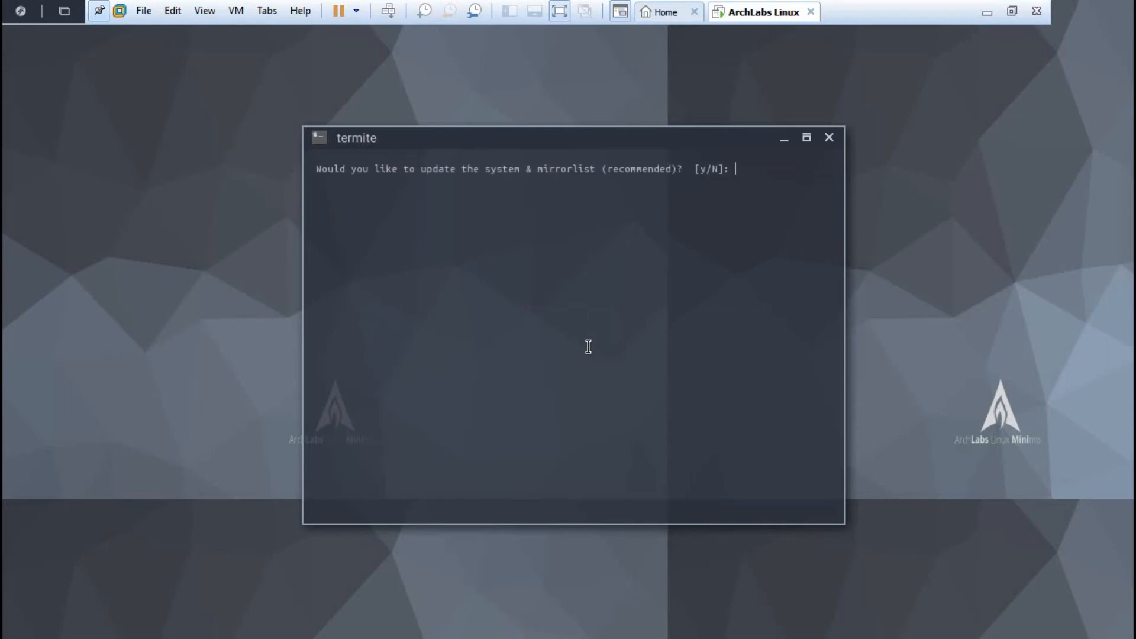
Step: Answer y to update the system and mirrorlist, reposition termite, and return to full screen
type("y")
key("Return")
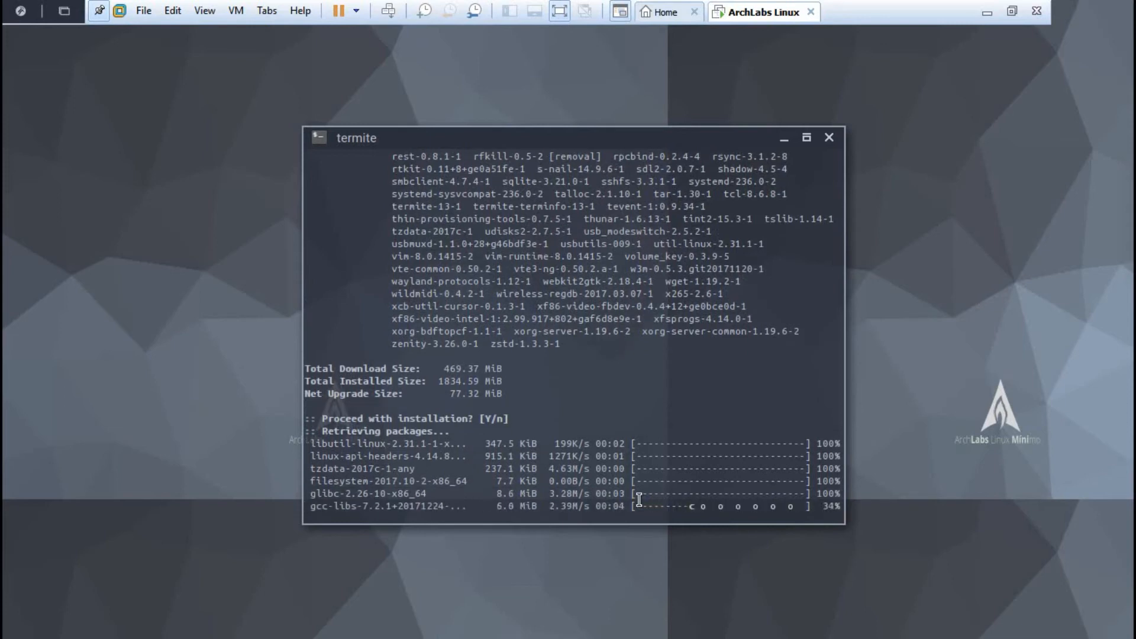
left_click_drag(583, 143, 582, 87)
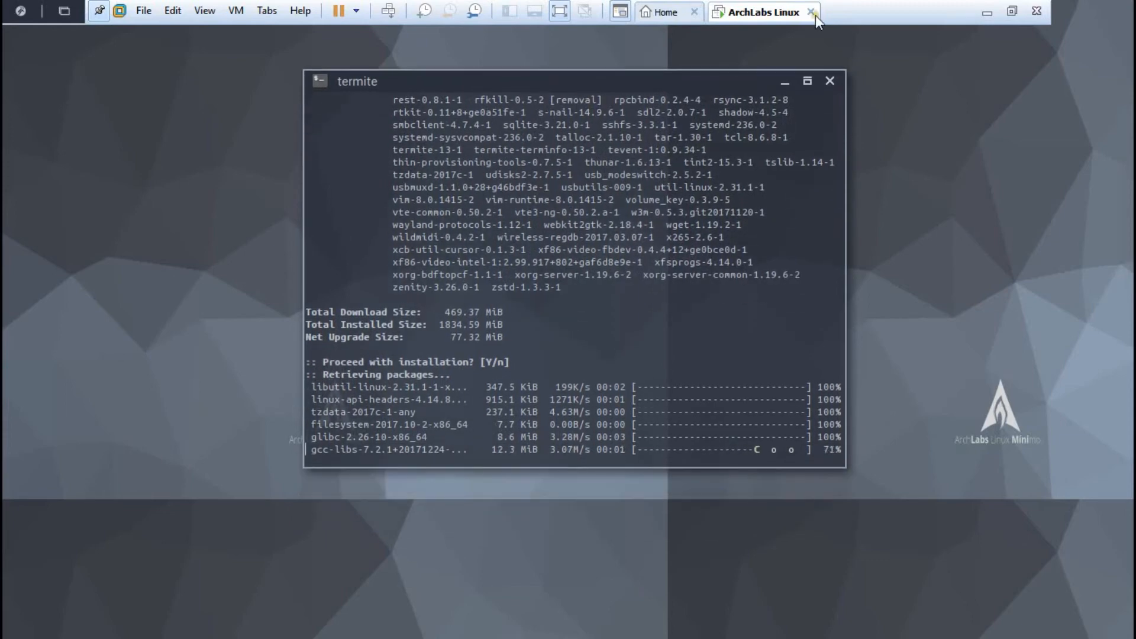
left_click(1011, 11)
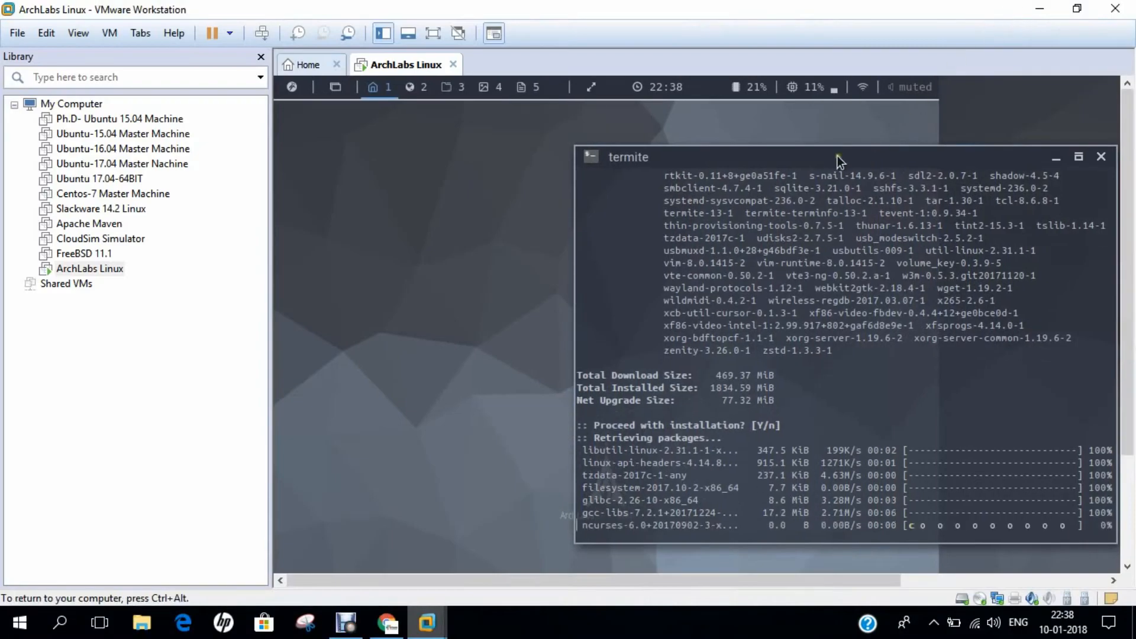
left_click_drag(837, 155, 632, 149)
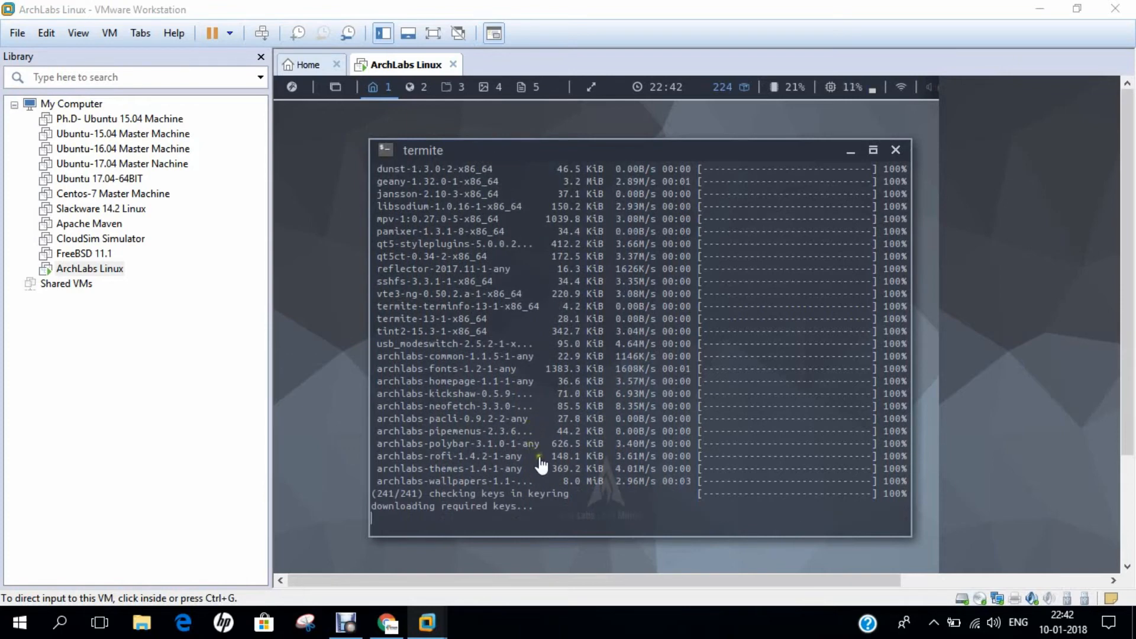
left_click(79, 34)
left_click(84, 53)
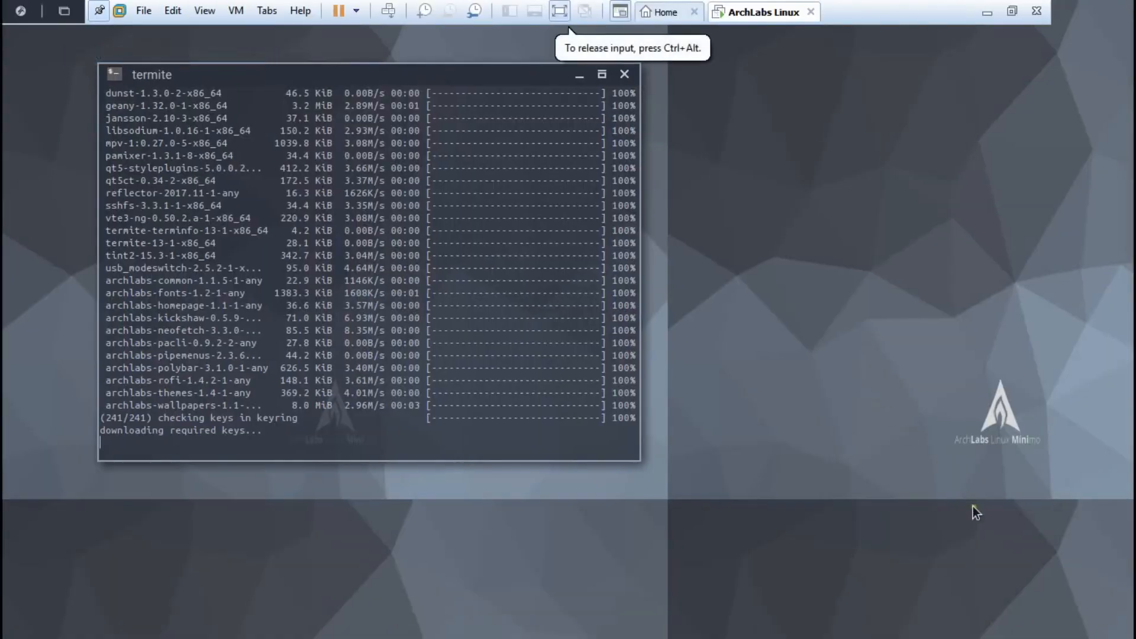
Step: Accept the PGP key import, let upgrades run, then switch to the windowed VM view
left_click_drag(394, 79, 556, 125)
key("Return")
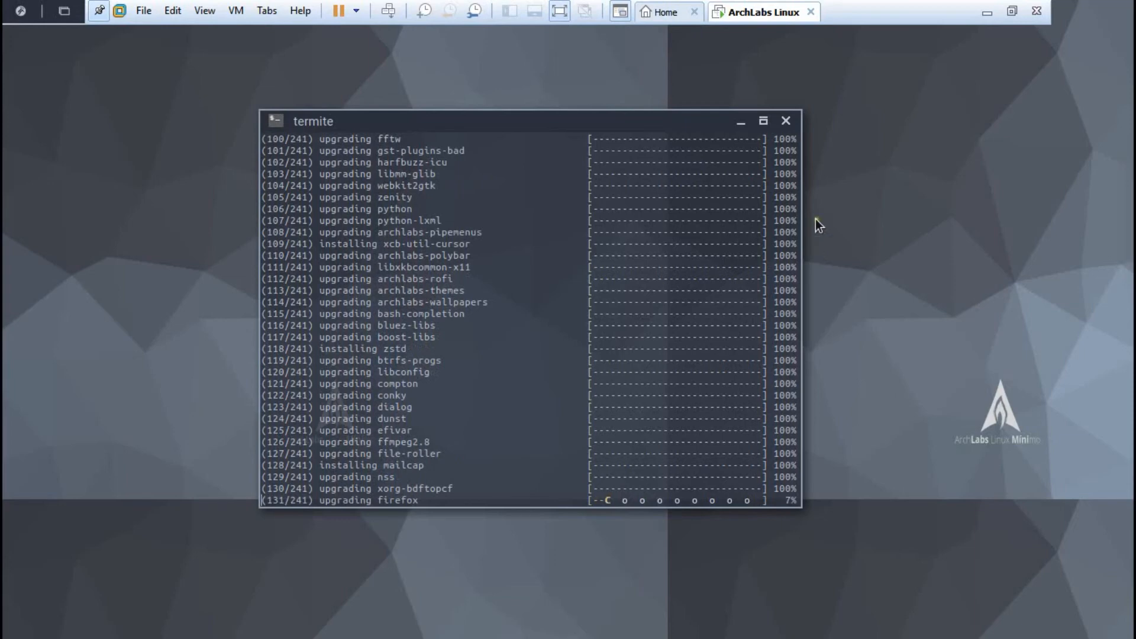
left_click(1010, 12)
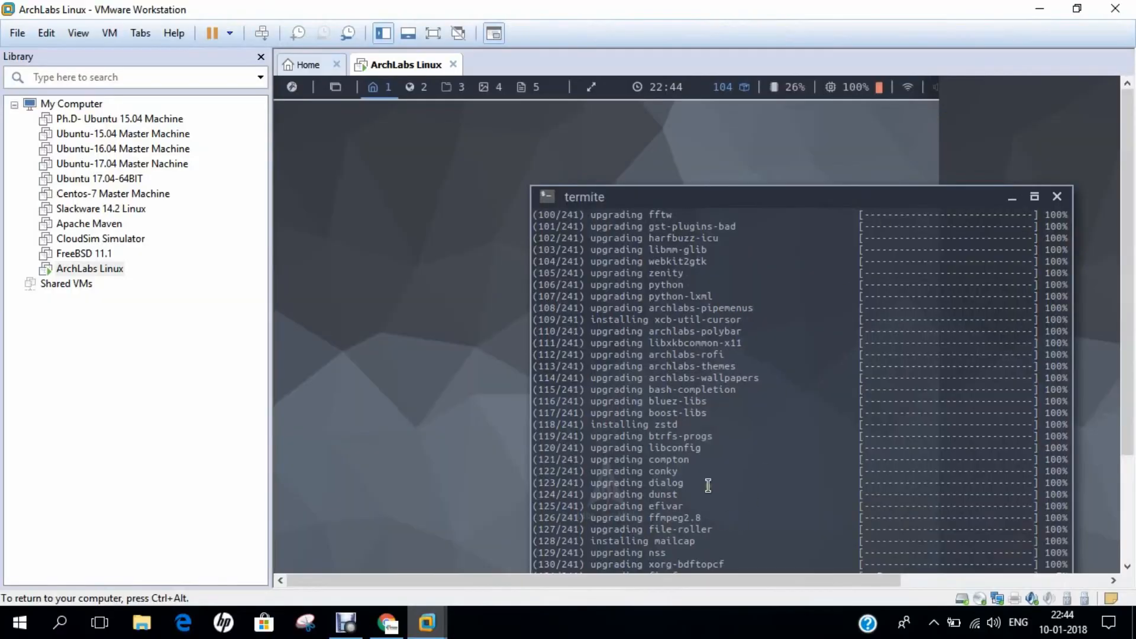
Step: Switch the VM back to full screen via View and reposition the termite window during the upgrade
left_click_drag(592, 168, 527, 587)
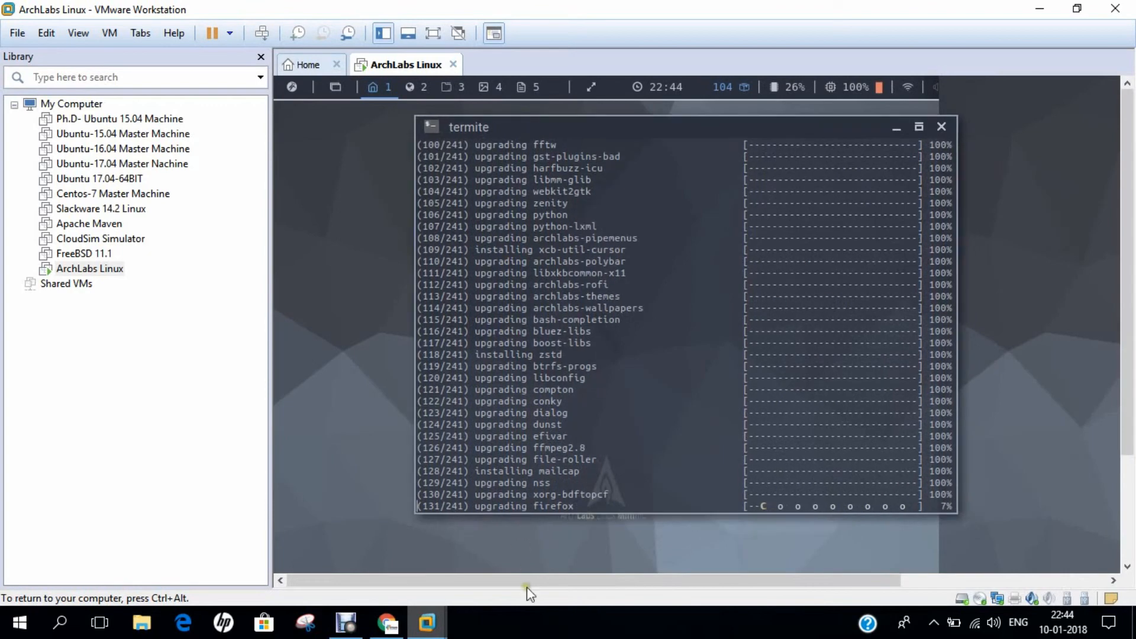
left_click(534, 619)
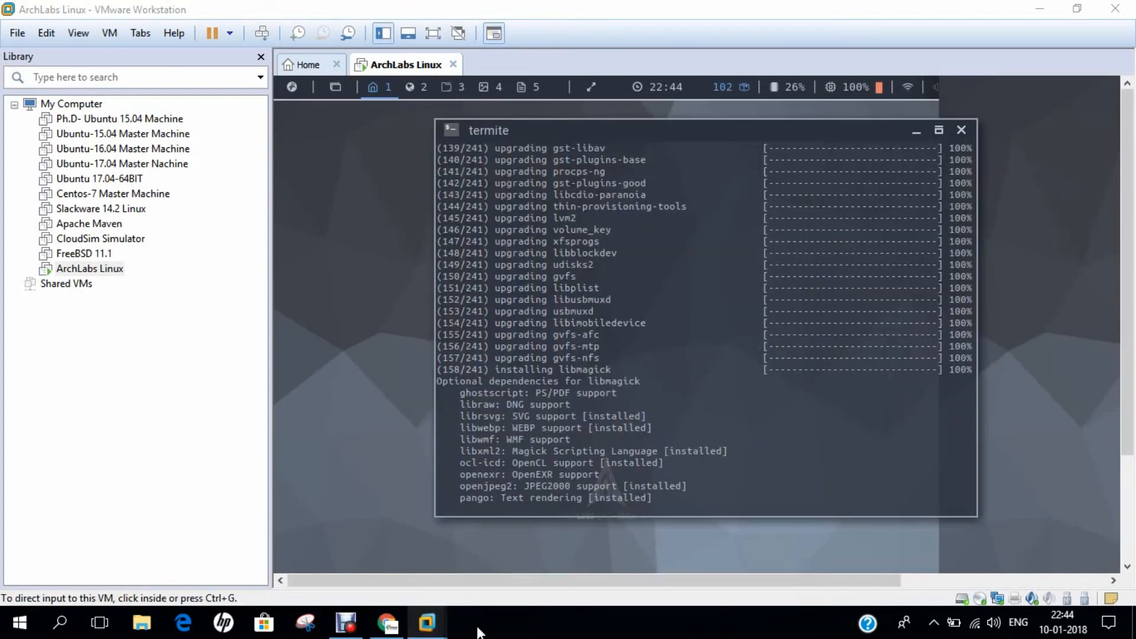
left_click(79, 34)
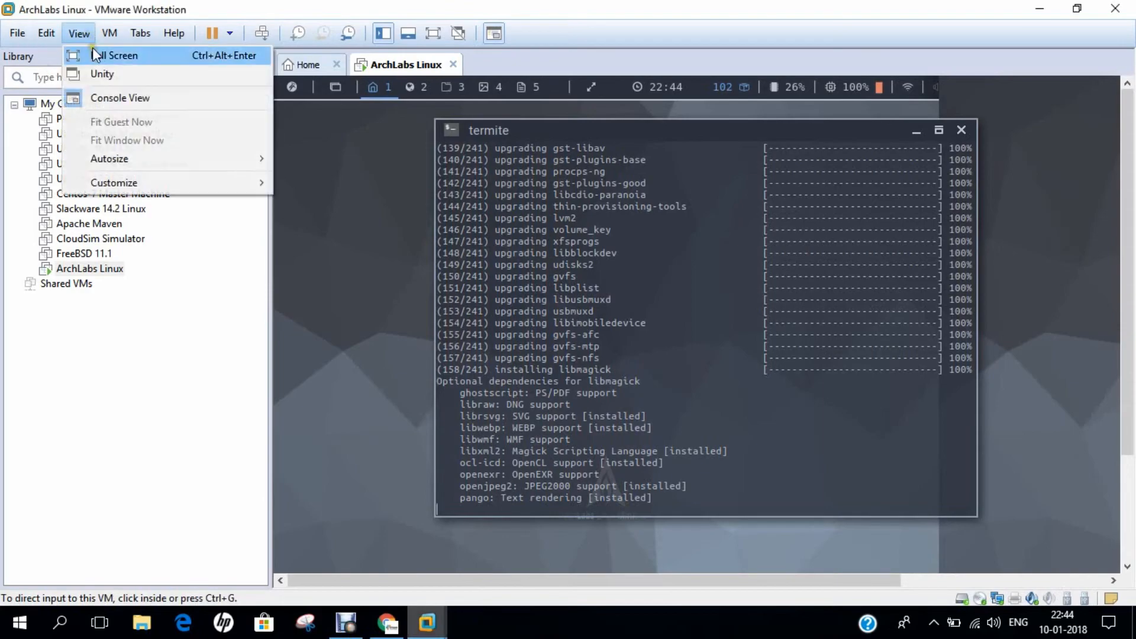
left_click(95, 55)
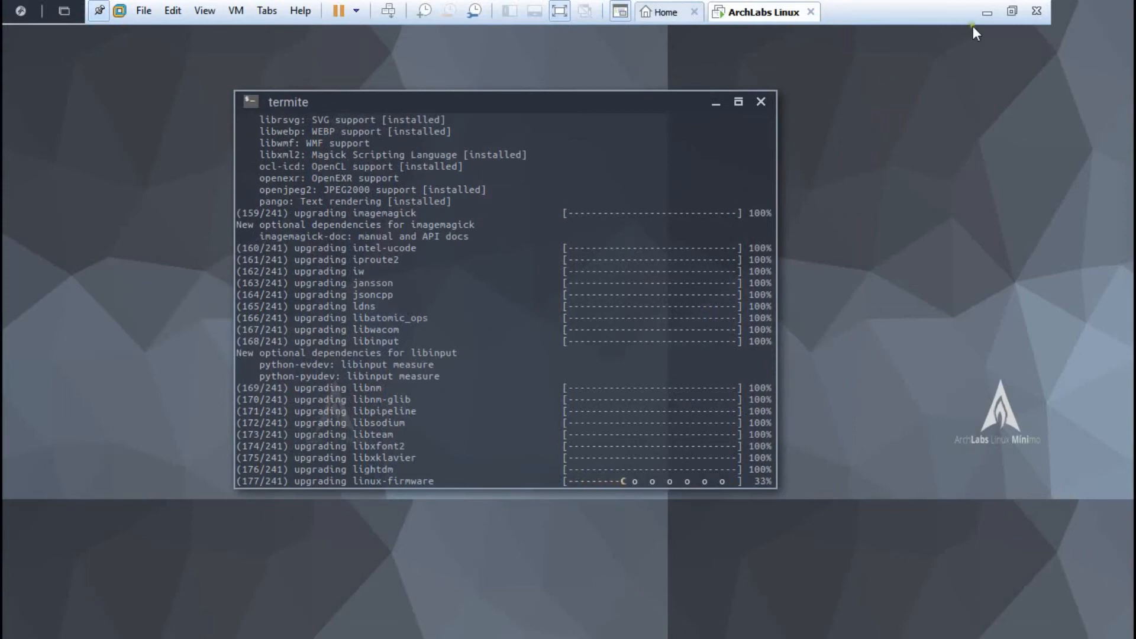
left_click(1008, 11)
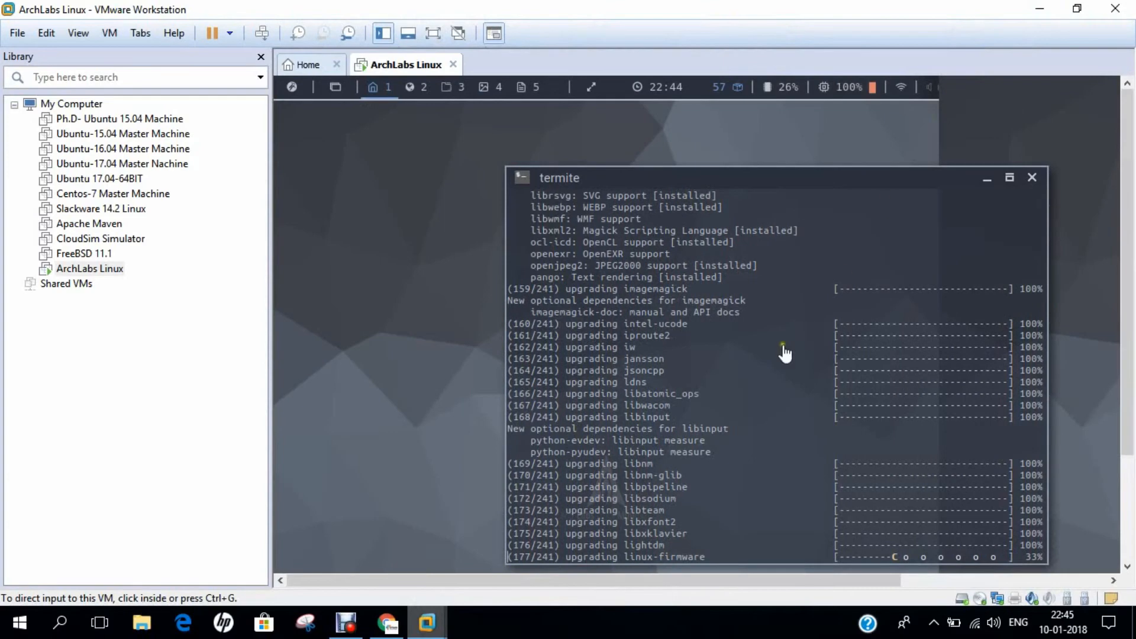
left_click(583, 615)
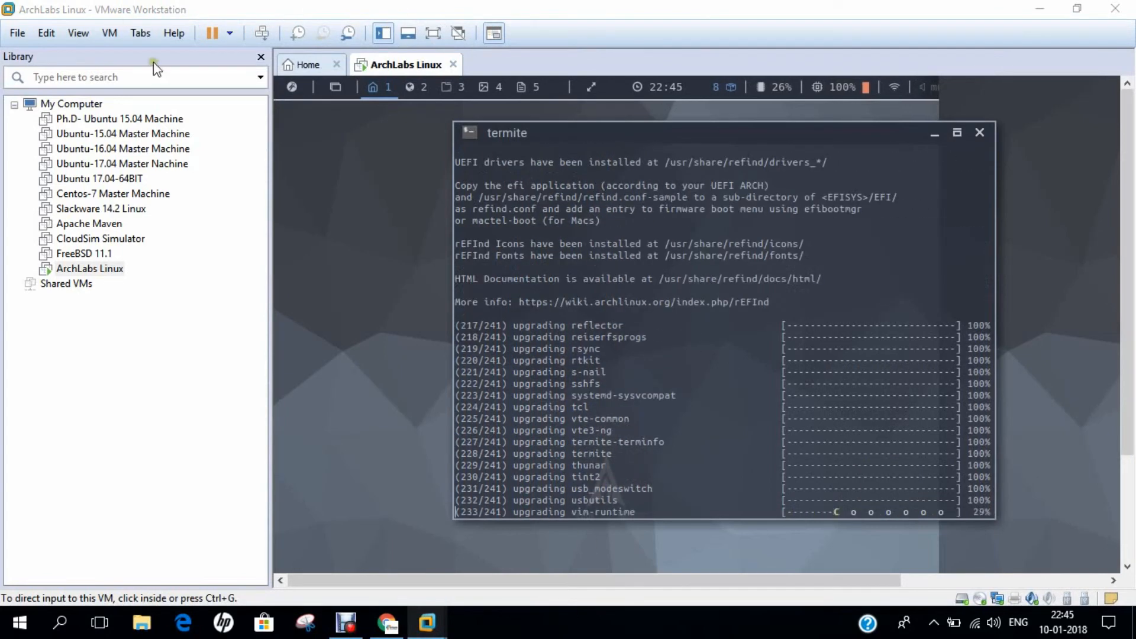
left_click(86, 32)
left_click(100, 52)
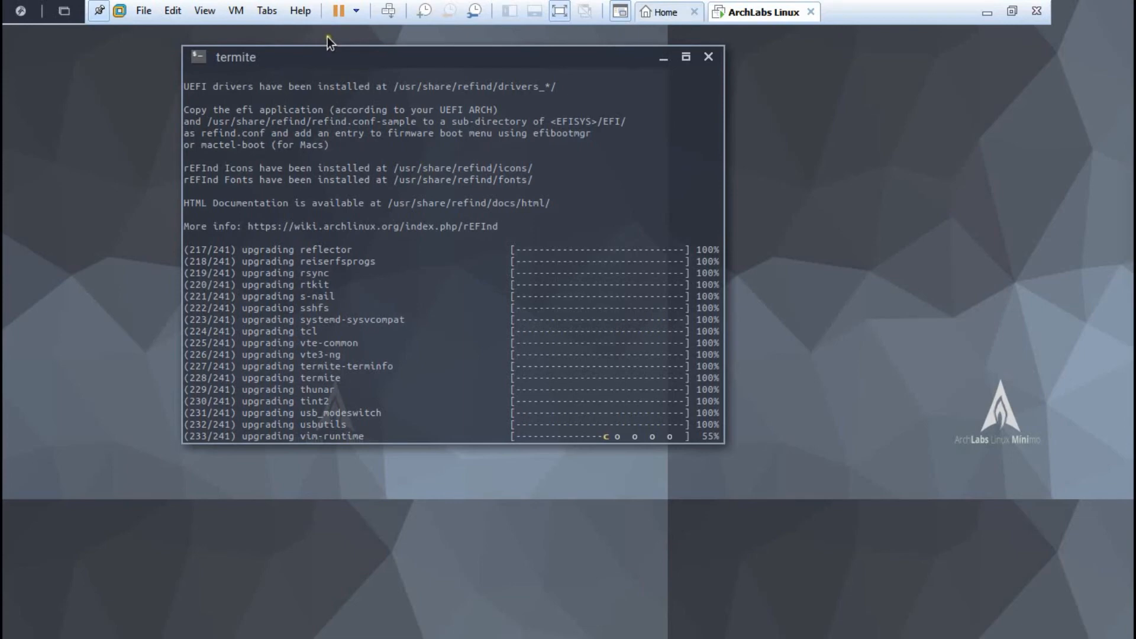
left_click_drag(335, 67, 413, 109)
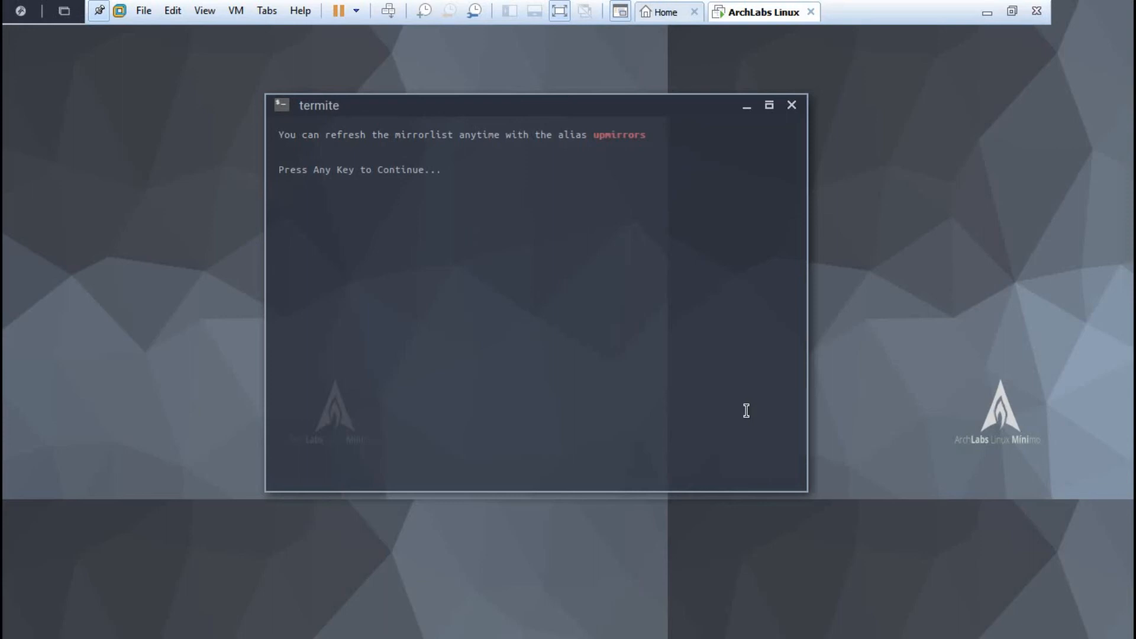
Step: Continue past the upmirrors notice, answer n to window managers, 1 for Plank, and y to applications
key("Return")
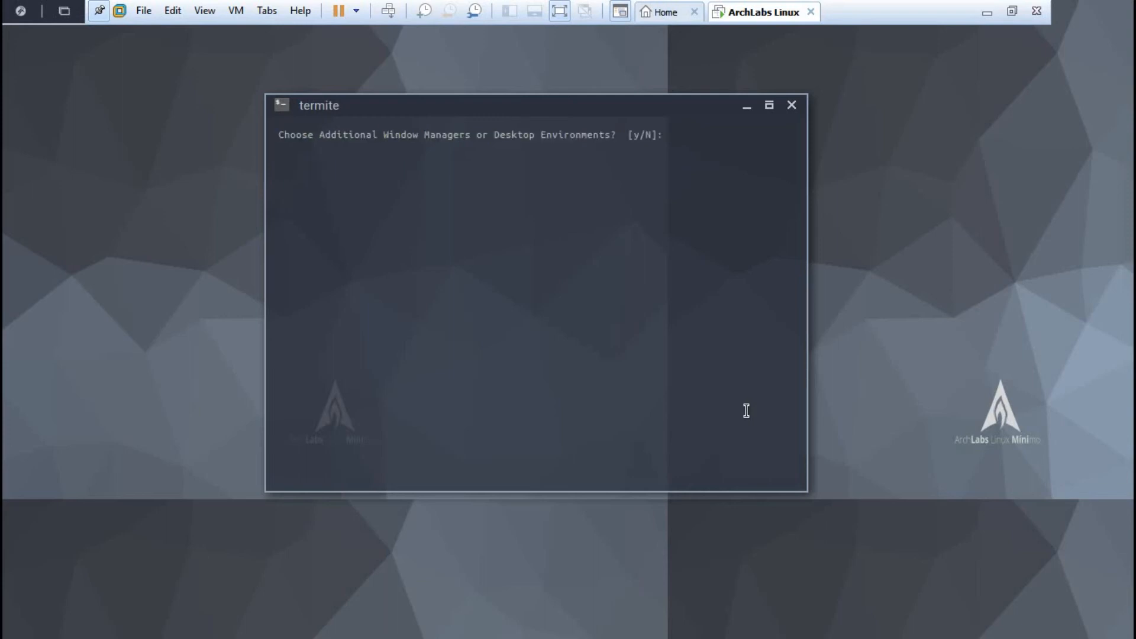
type("n")
key("Return")
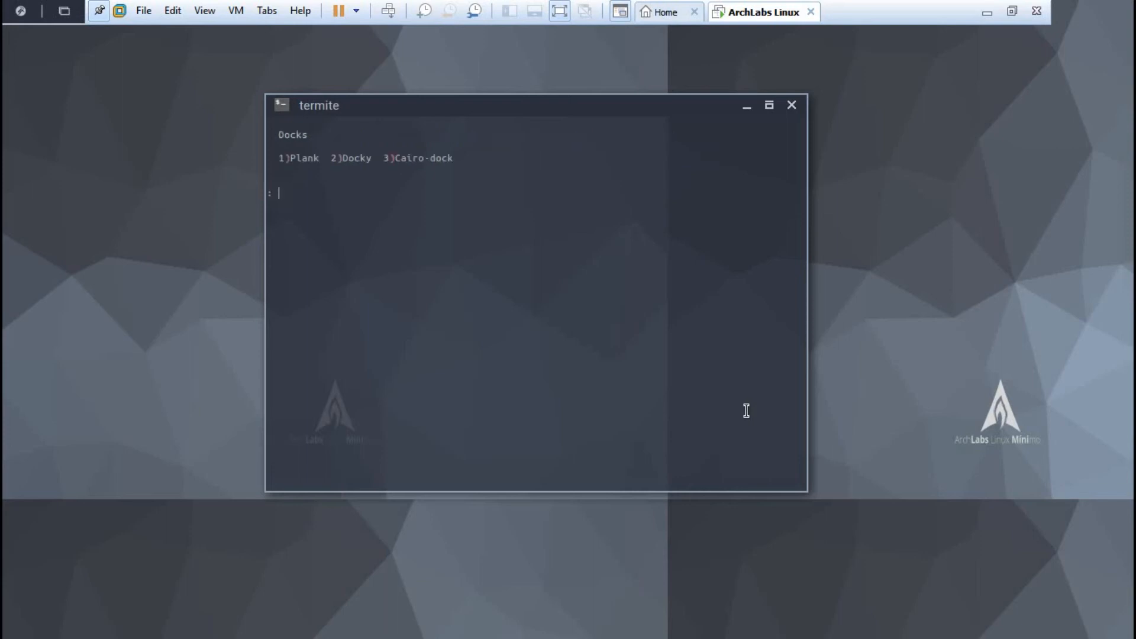
type("1")
key("Return")
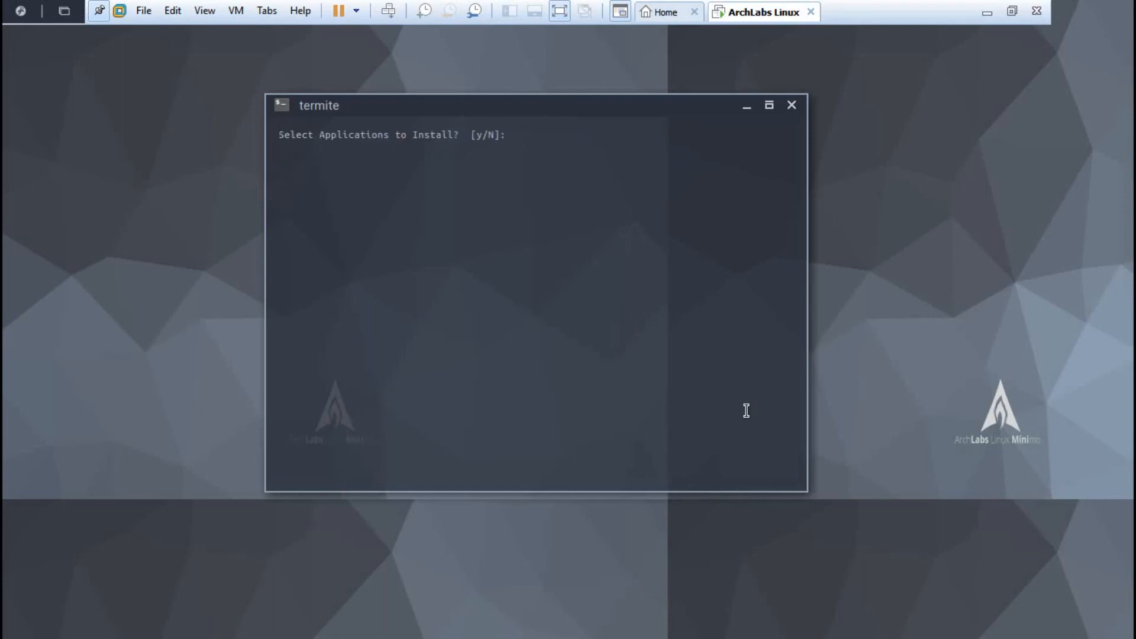
type("y")
key("Return")
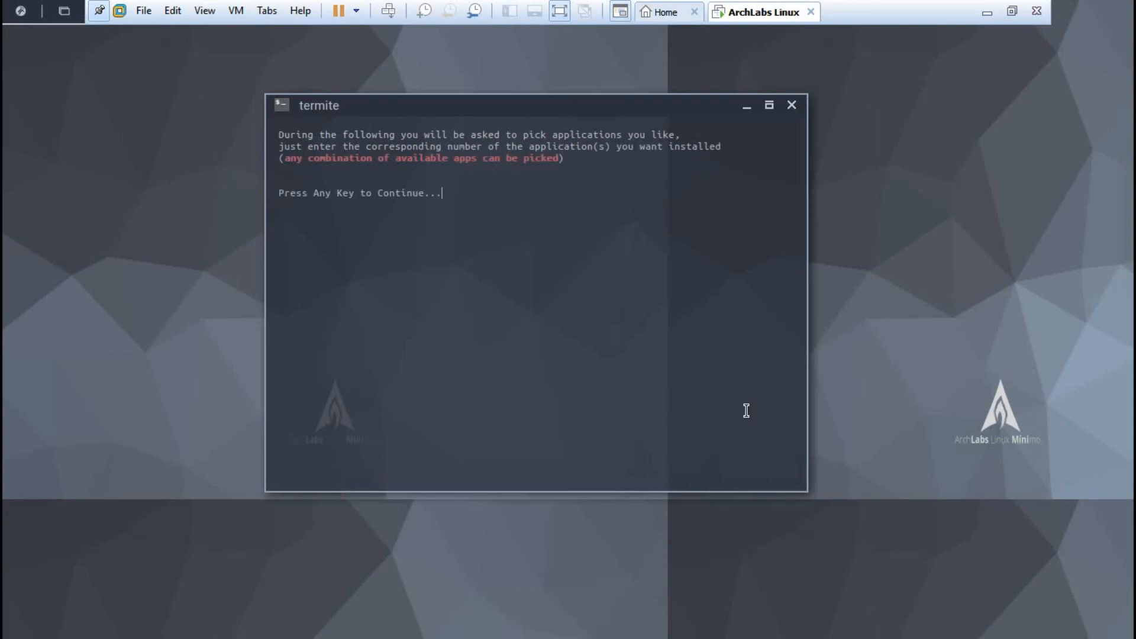
Step: Skip the extra web browser choice and decline the Flash plugin
key("Return")
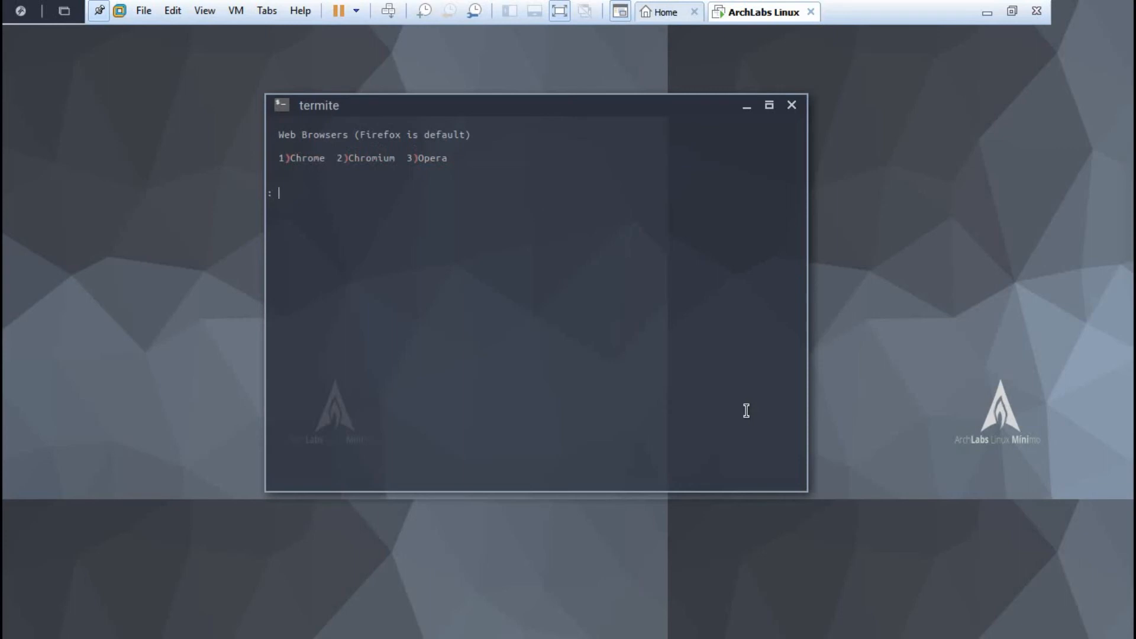
key("Return")
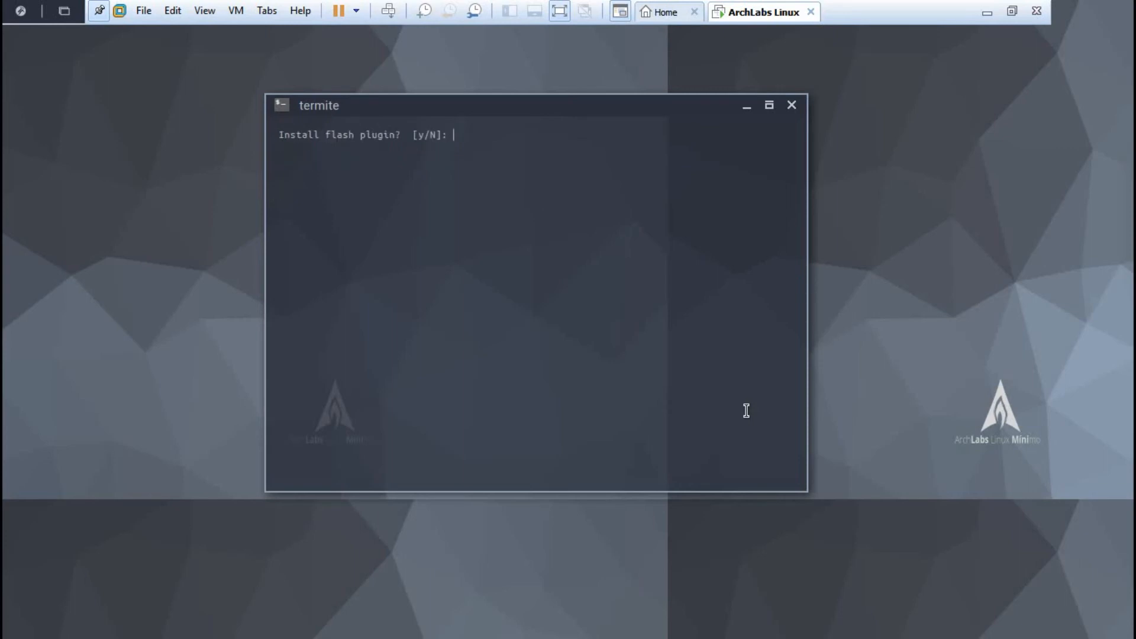
type("n")
key("Return")
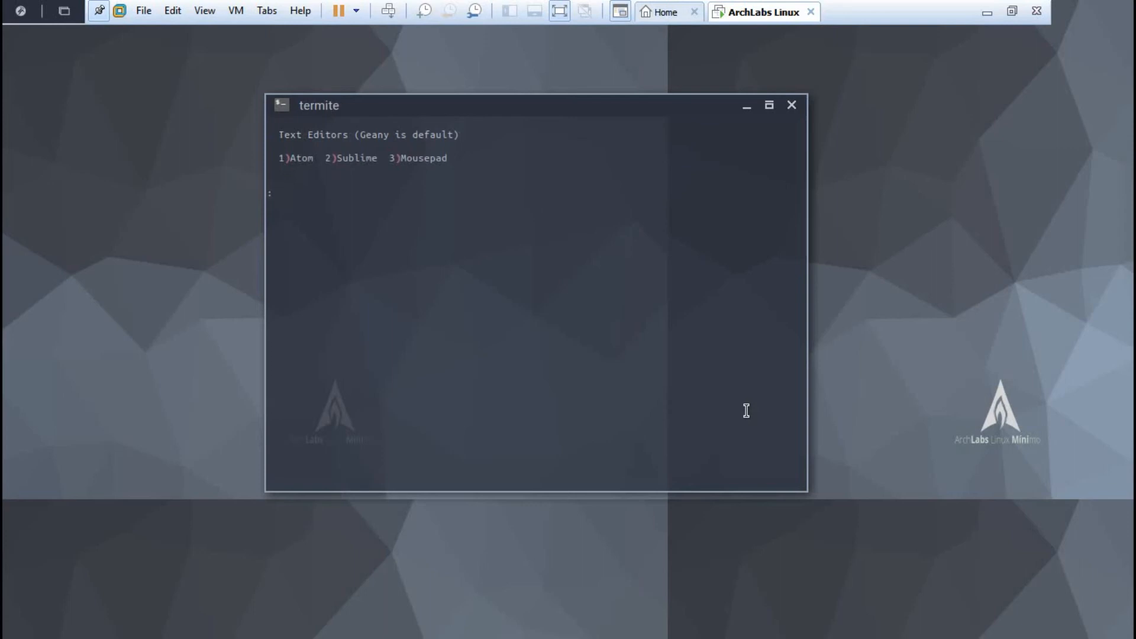
Step: Keep the default text editor, terminal and Audacious player, and decline VLC to keep MPV
key("Return")
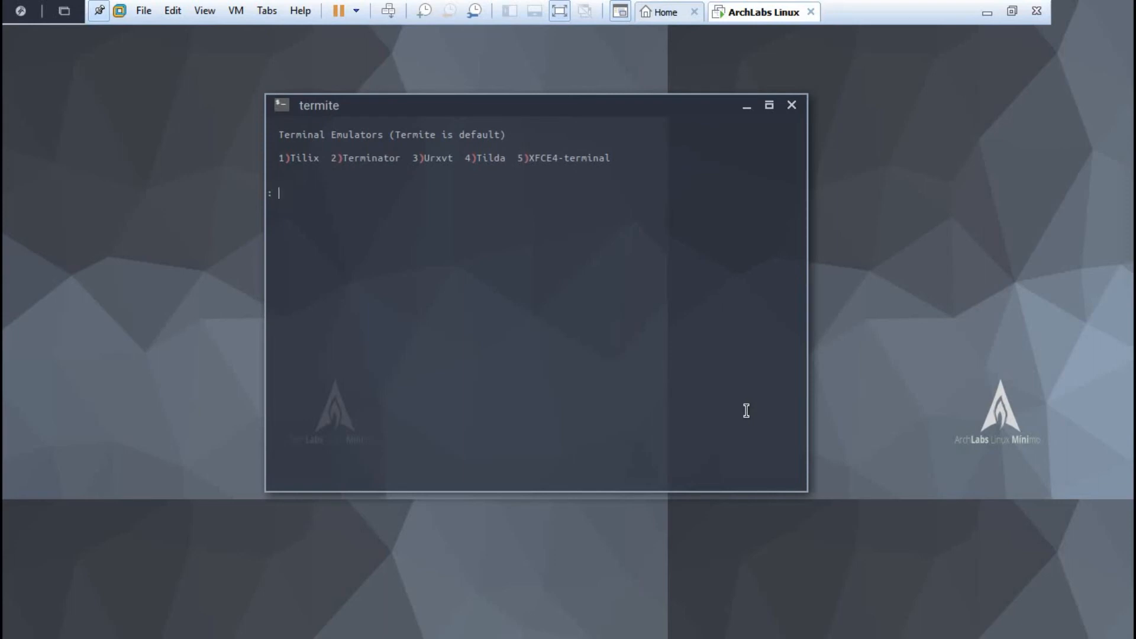
key("Return")
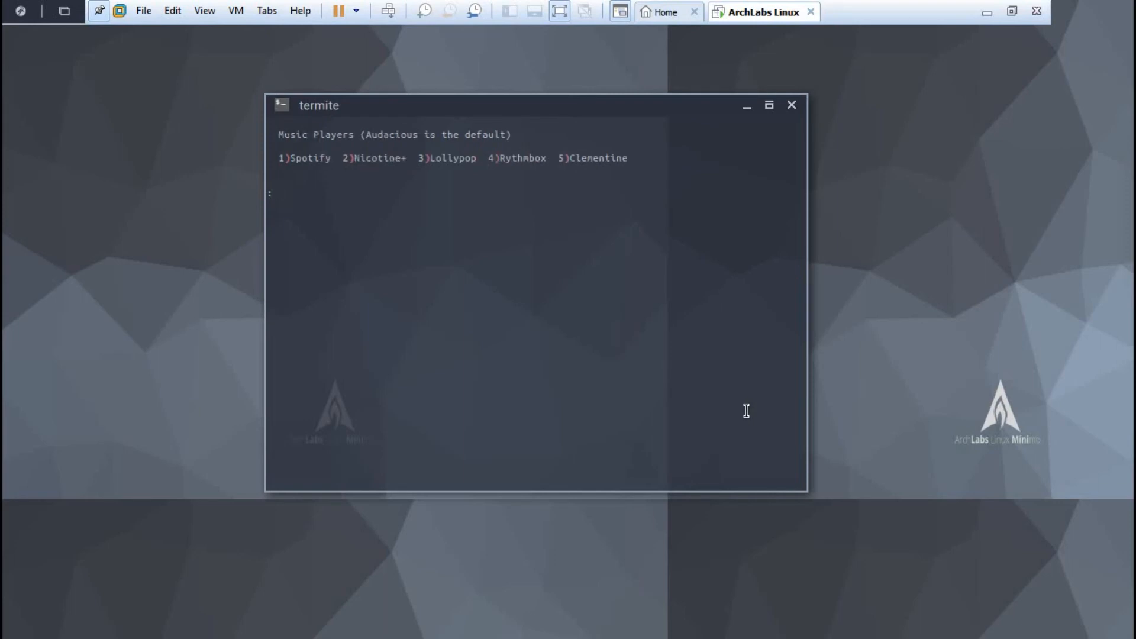
key("Return")
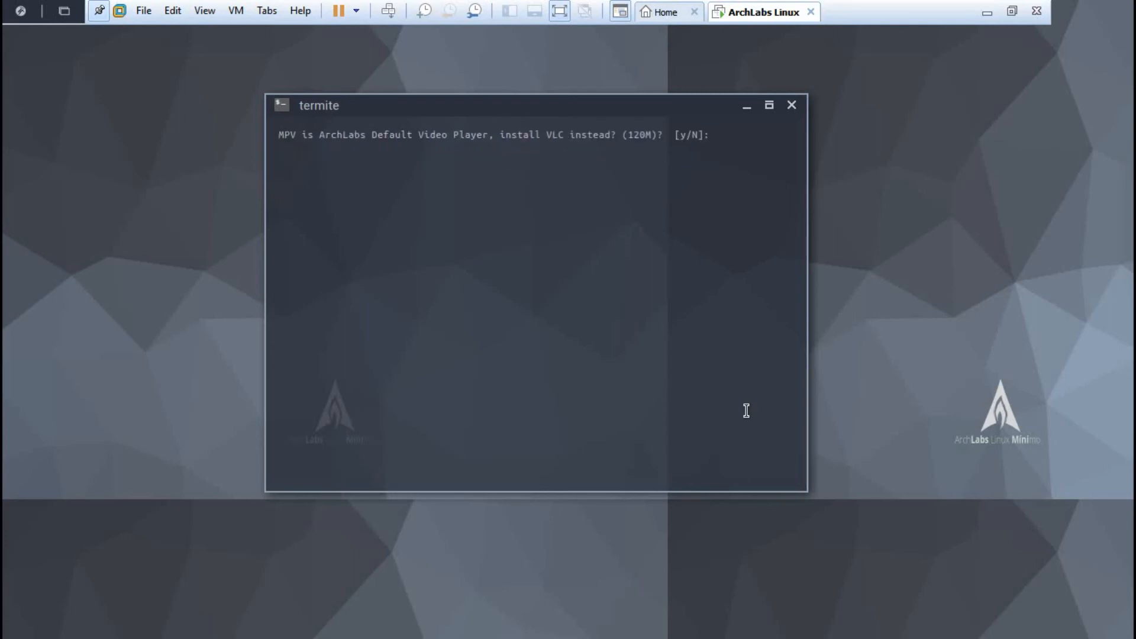
type("n")
key("Return")
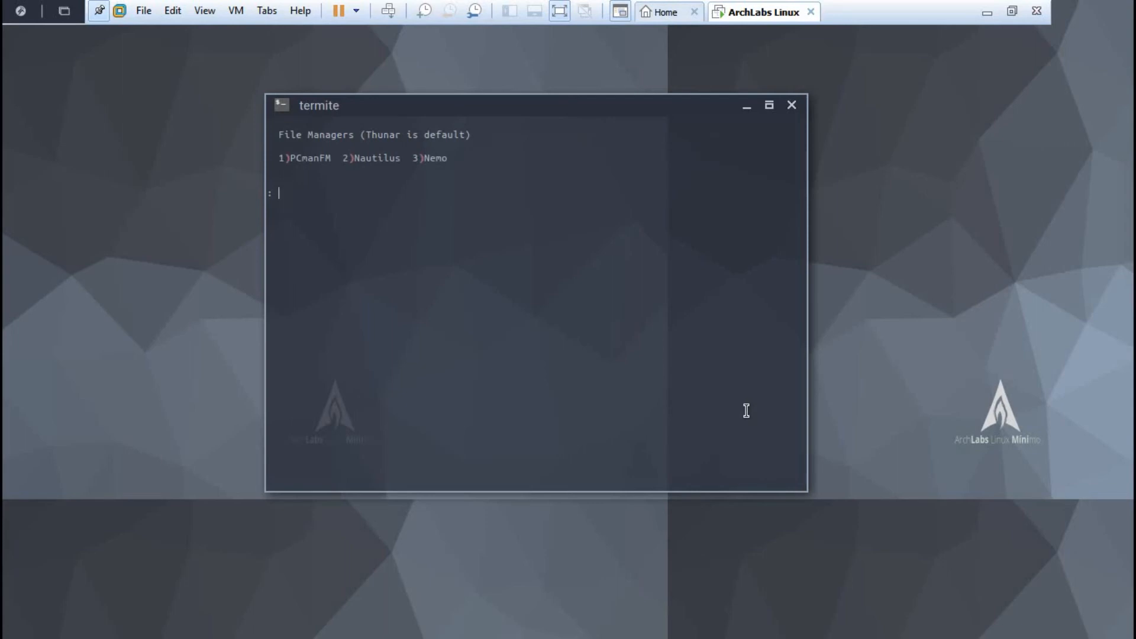
Step: Keep Thunar and skip the screen capture, video editor and image editor choices
key("Return")
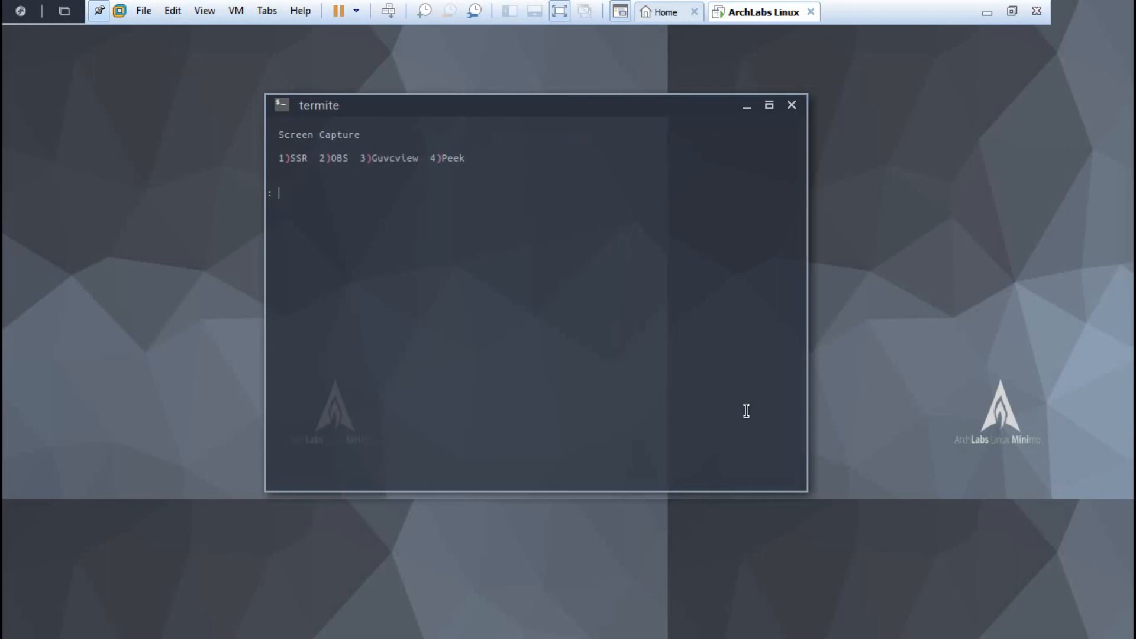
key("Return")
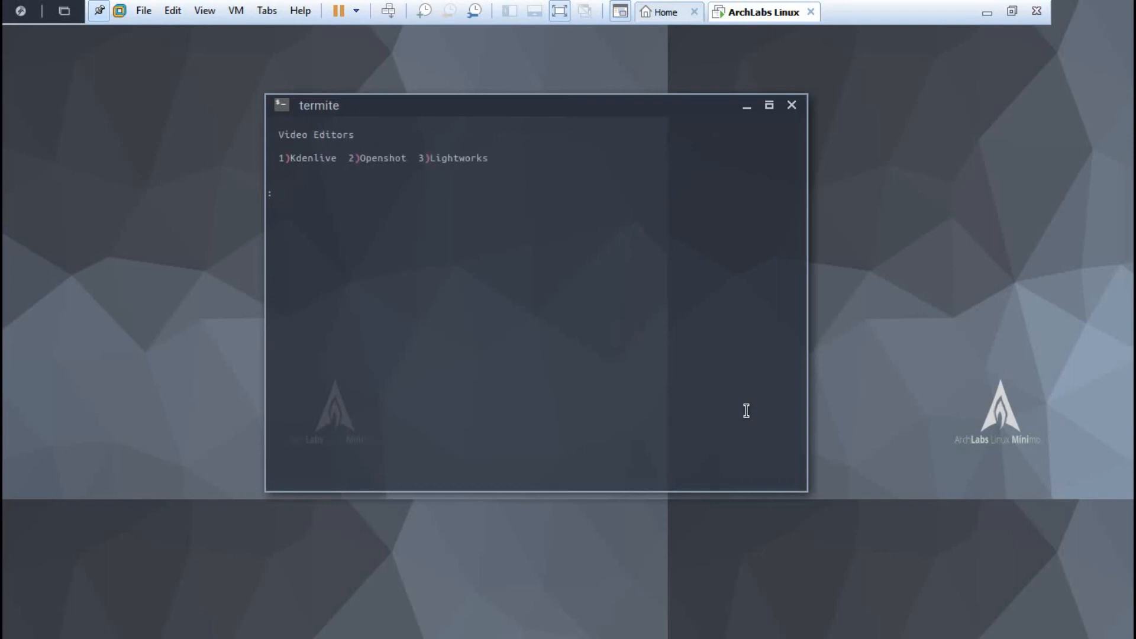
key("Return")
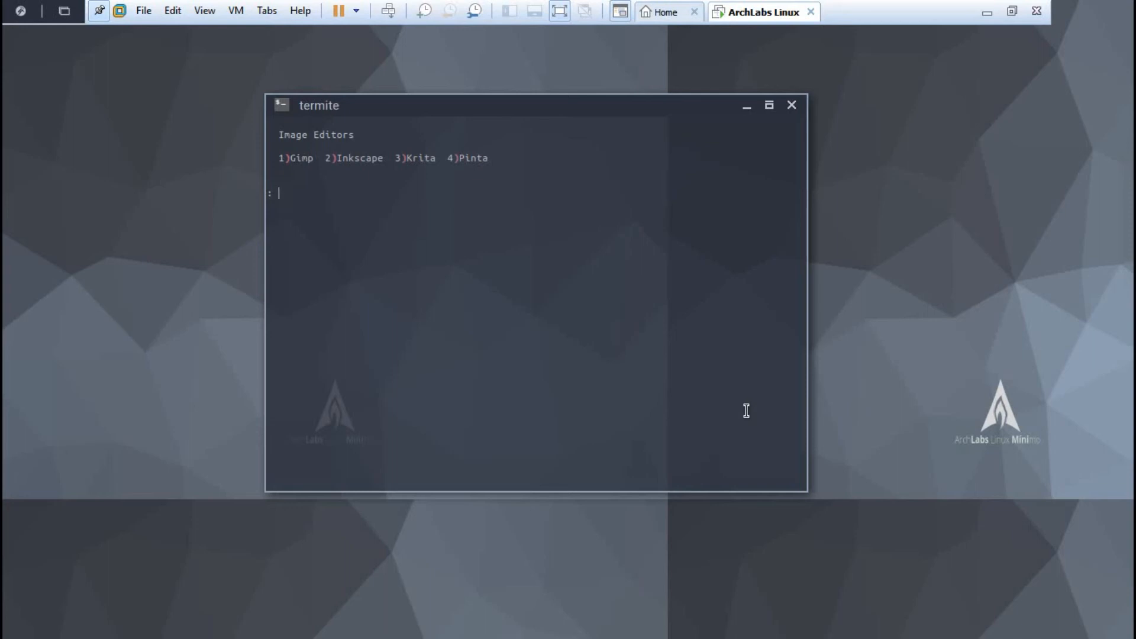
key("Return")
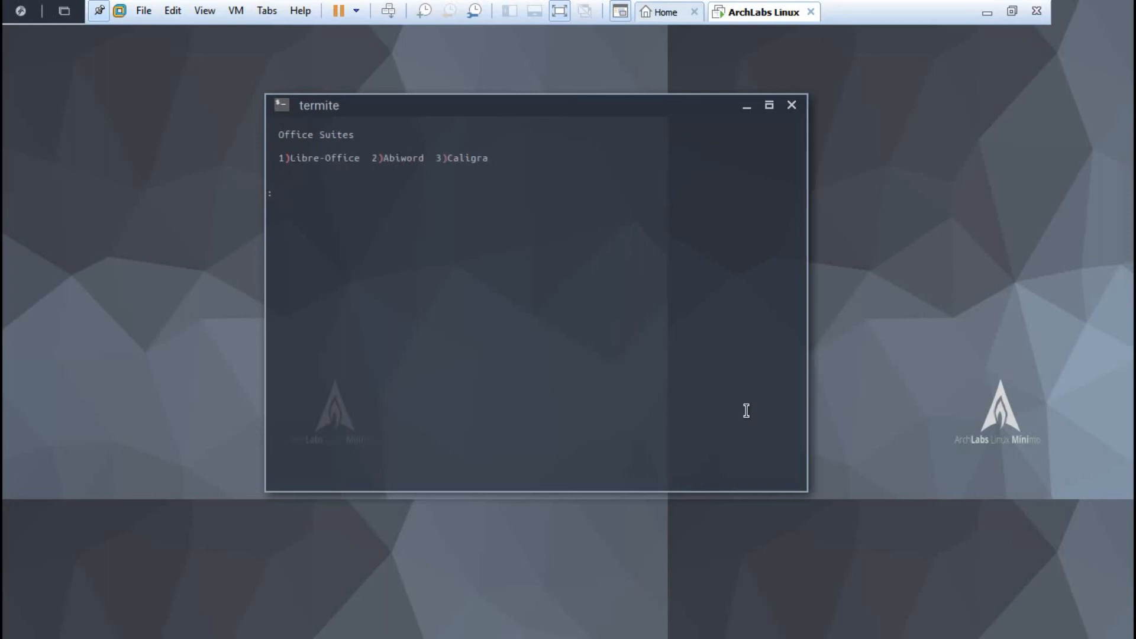
Step: Choose LibreOffice as the office suite and skip the USB burner, mail, chat and torrent menus
type("1")
key("Return")
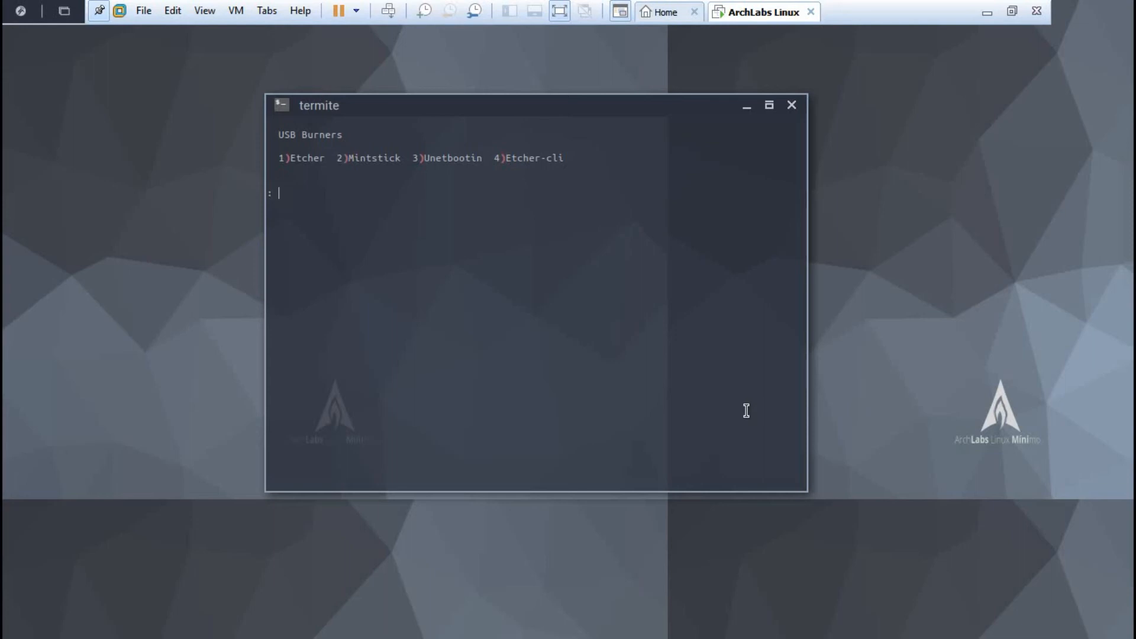
key("Return")
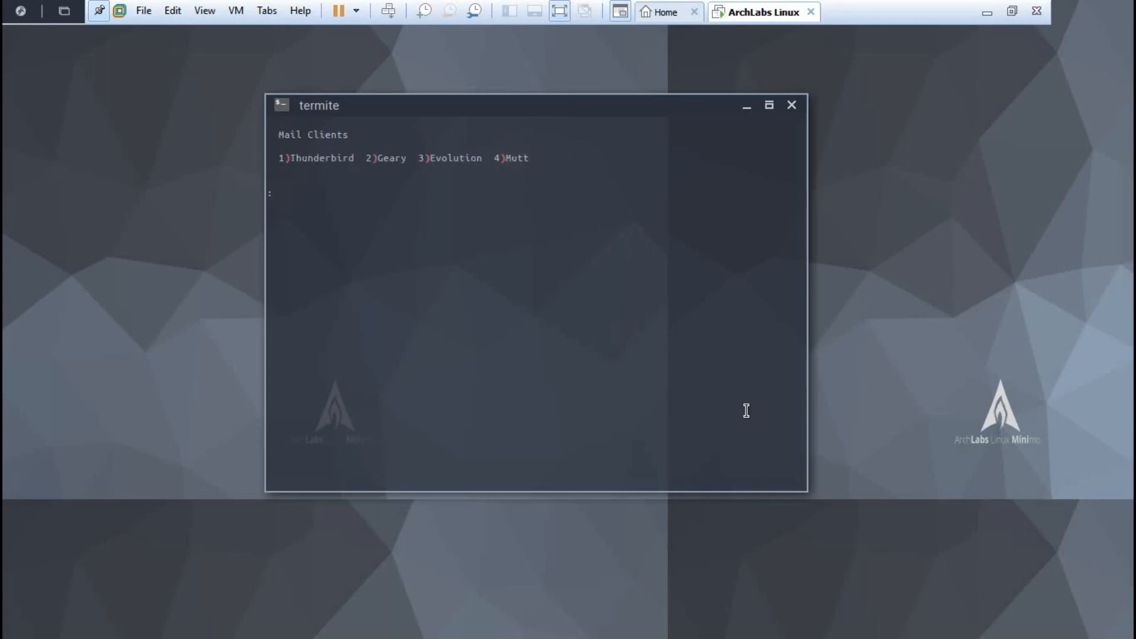
key("Return")
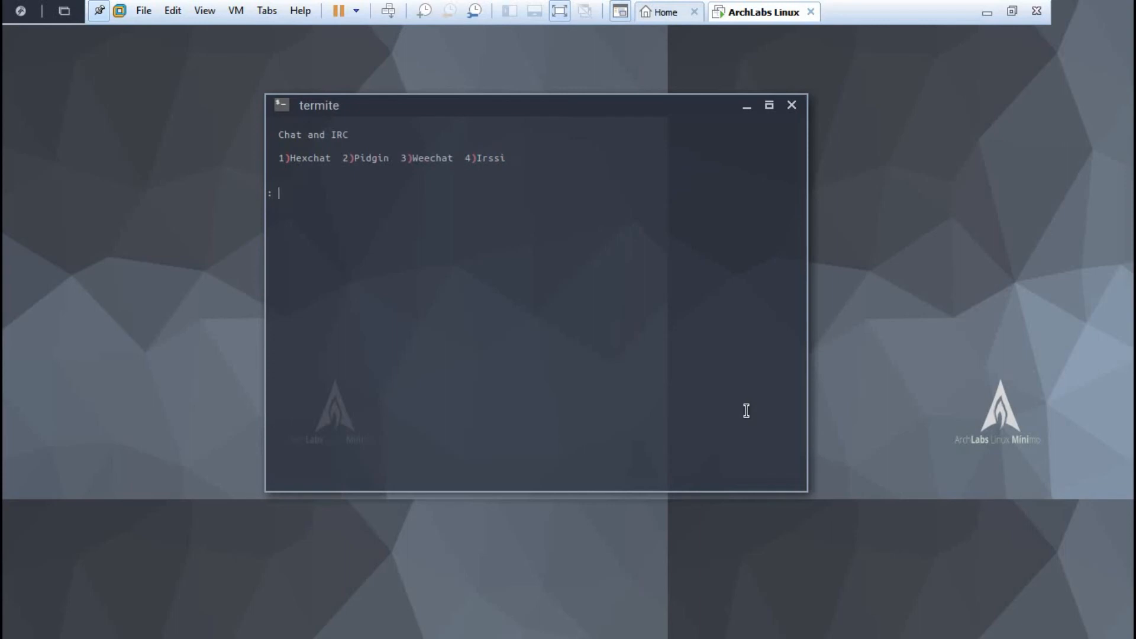
key("Return")
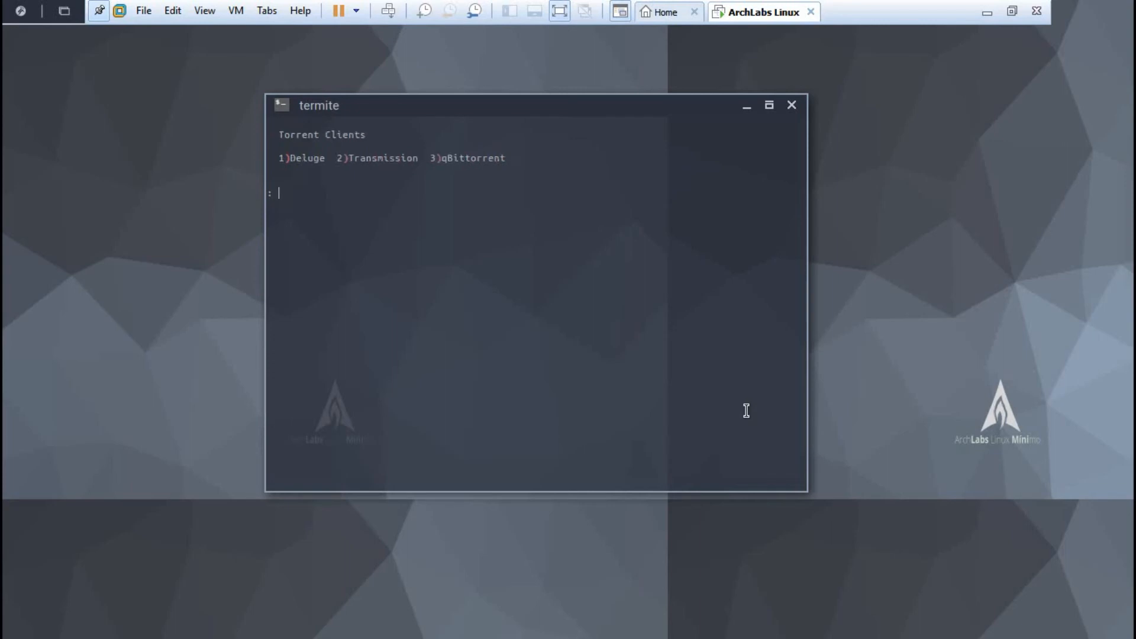
key("Return")
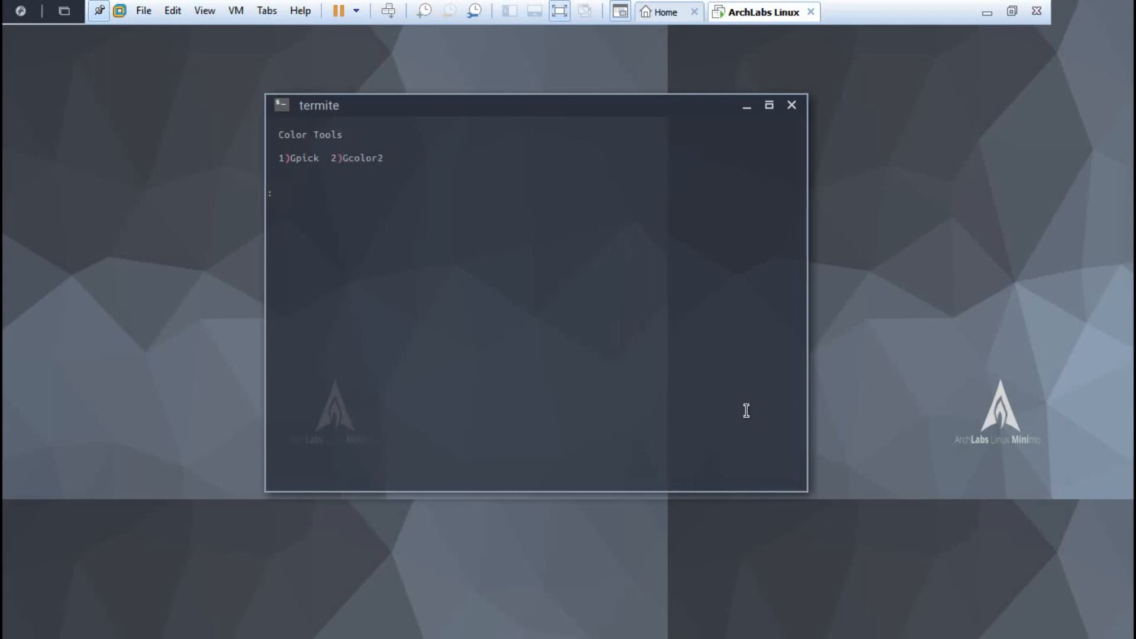
Step: Pick Gpick as colour tool, skip terminal apps and disc burner, decline XFCE notifications and Power Manager
type("1")
key("Return")
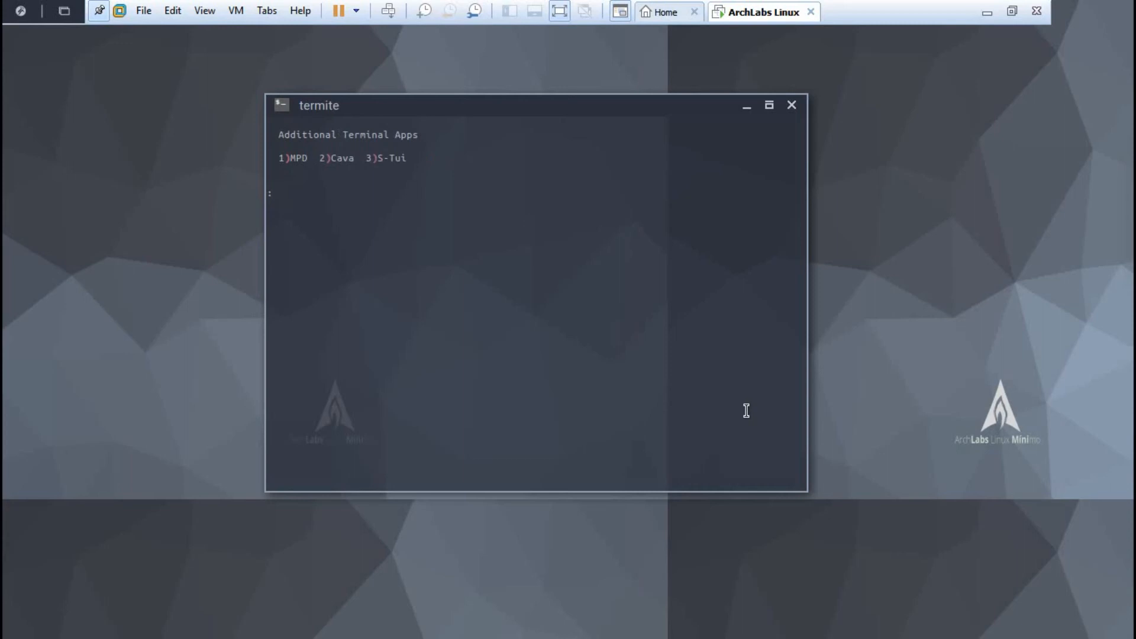
key("Return")
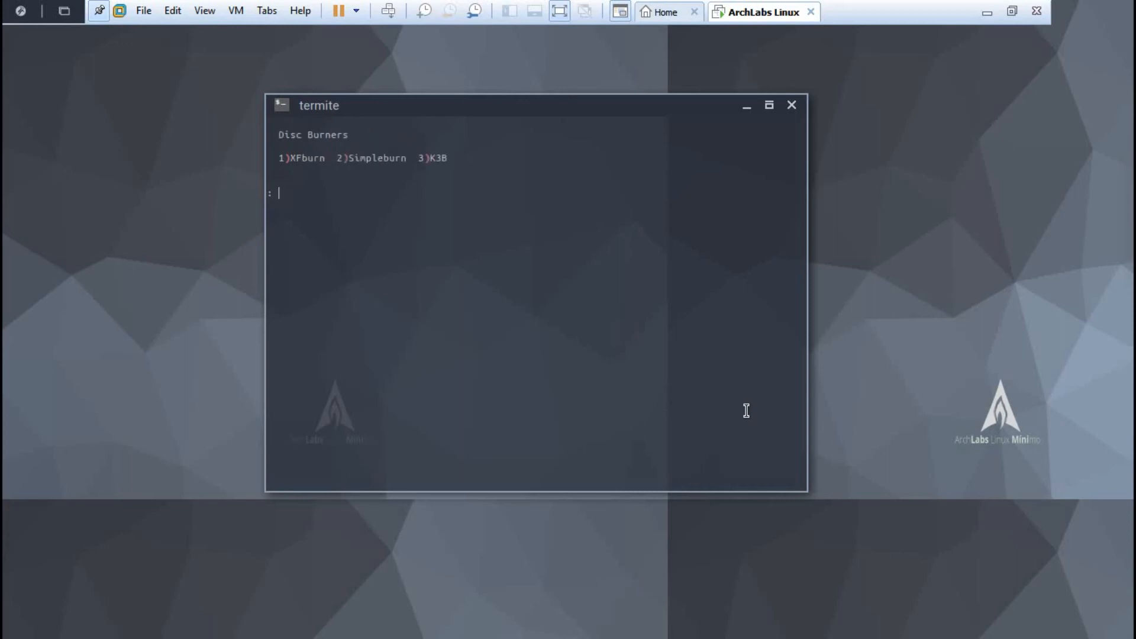
key("Return")
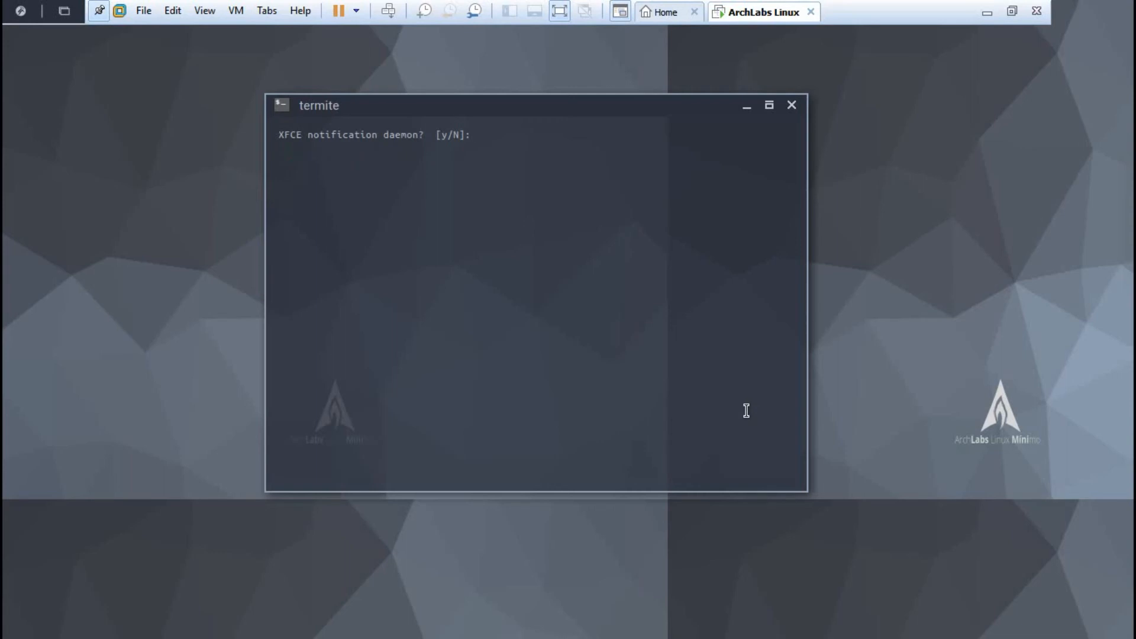
type("n")
key("Return")
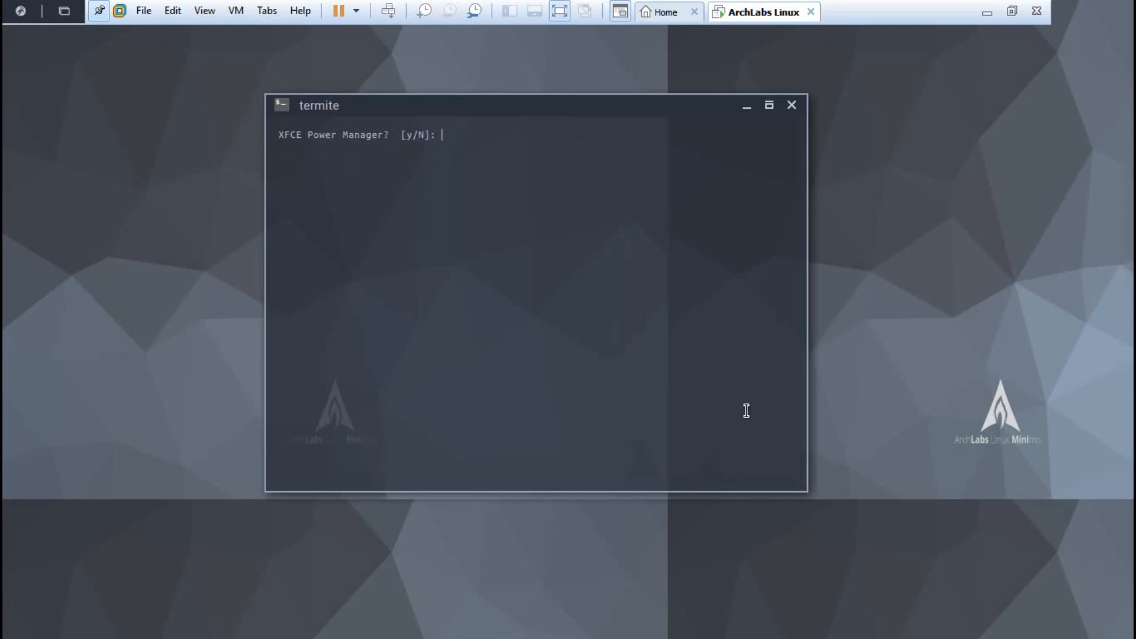
type("n")
key("Return")
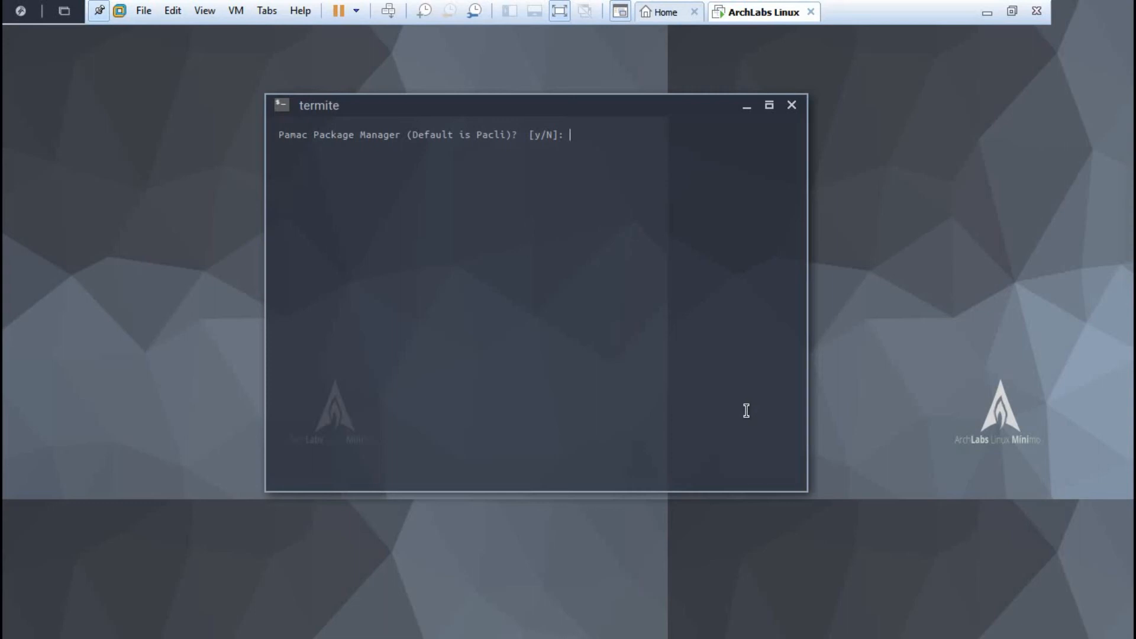
Step: Accept Pamac, Gnome Disks & System Monitor, Catfish File Search and Steam
type("y")
key("Return")
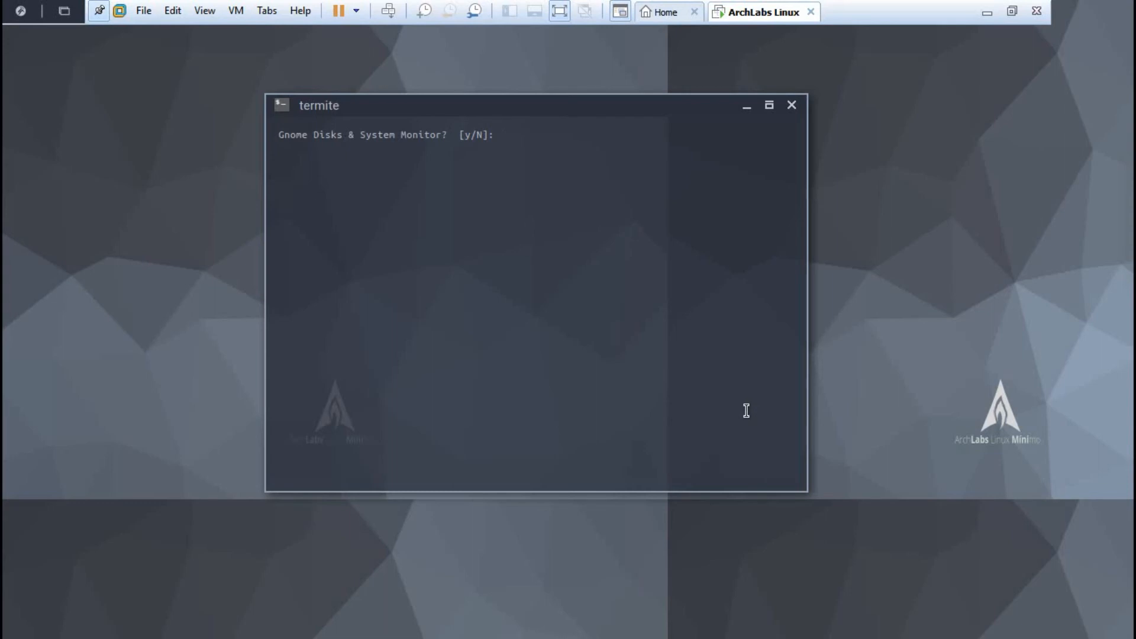
type("y")
key("Return")
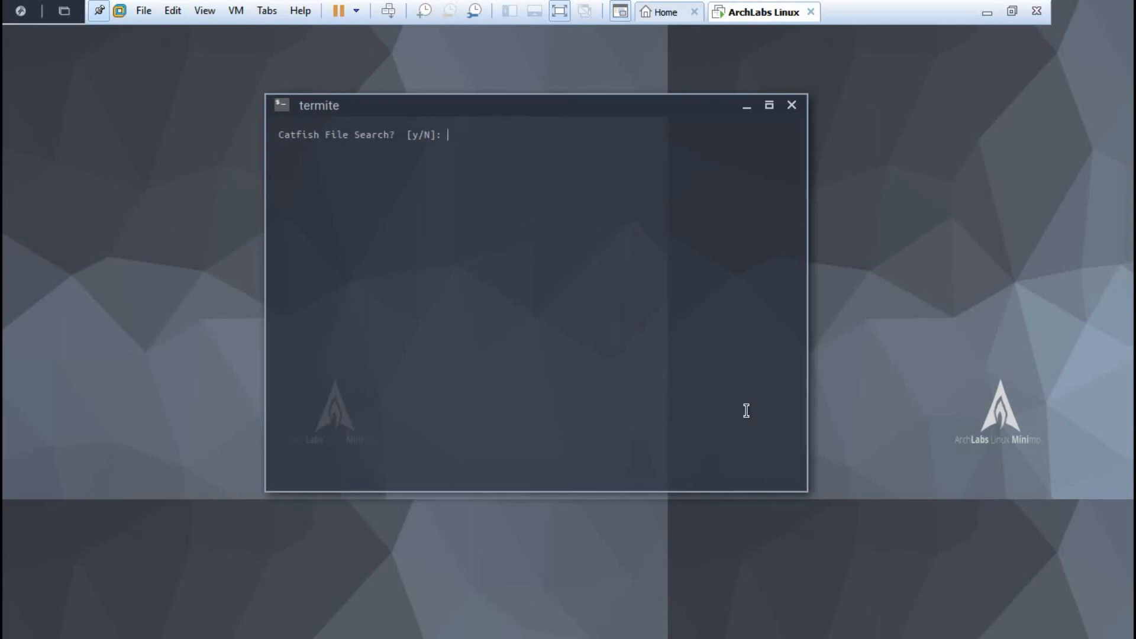
type("y")
key("Return")
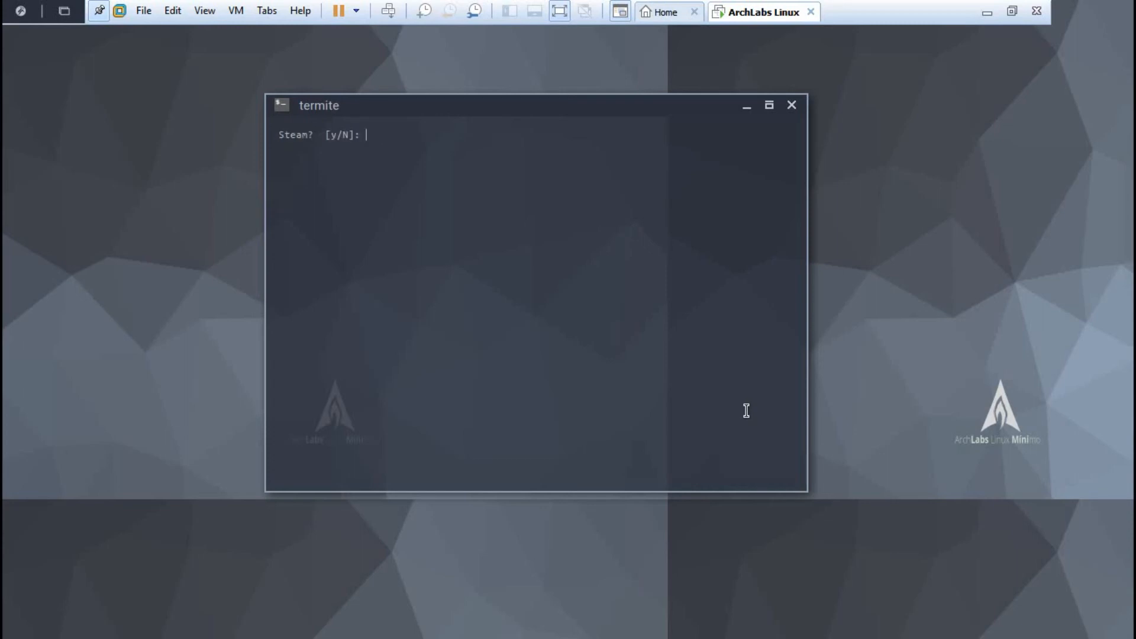
type("y")
key("Return")
Step: Accept DropBox and the extra font families, and decline NerdFonts Complete and Oomox
type("y")
key("Return")
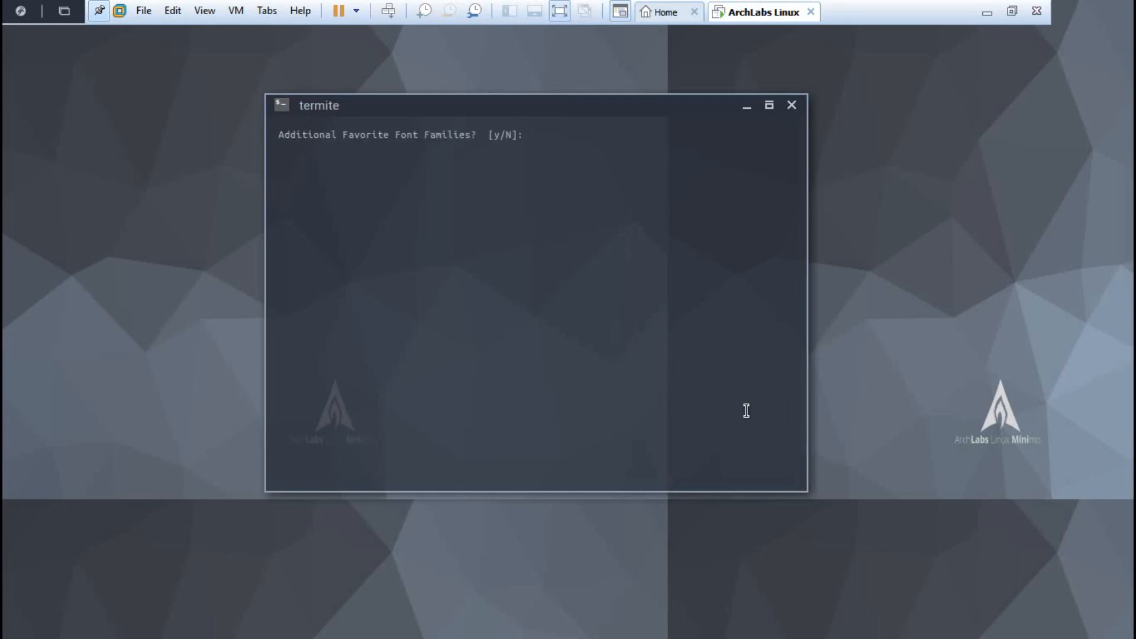
type("y")
key("Return")
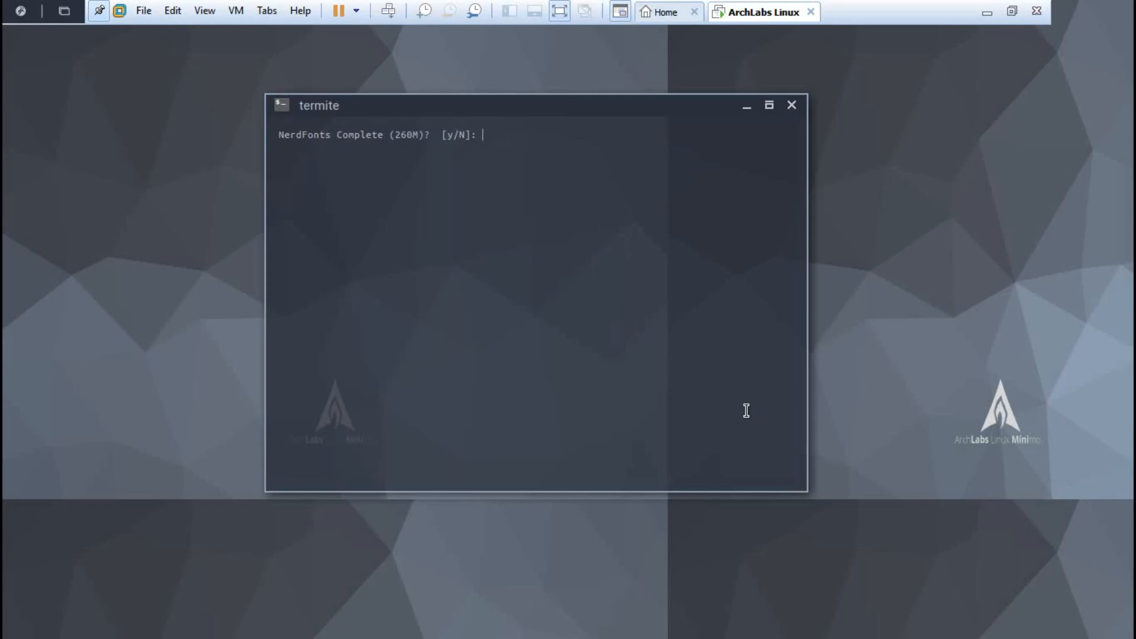
key("Return")
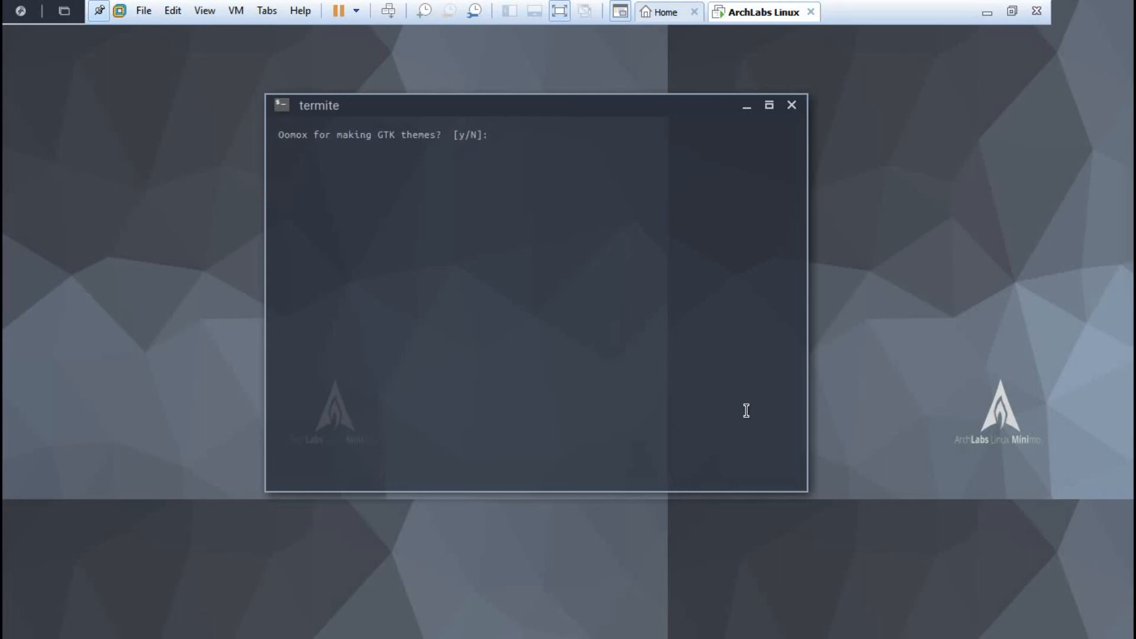
key("Return")
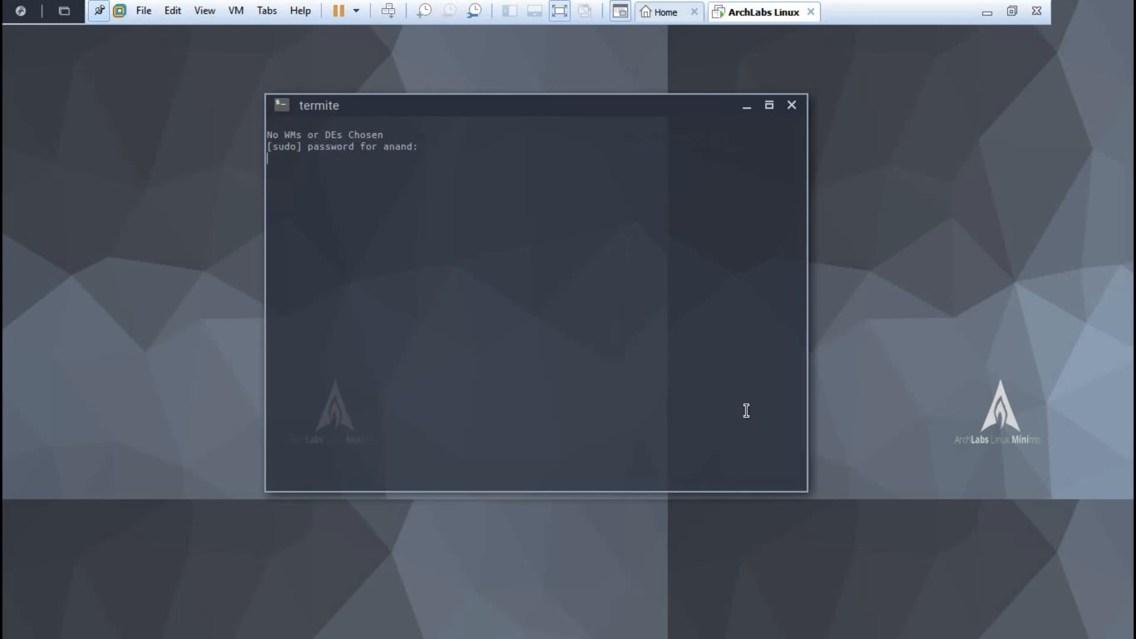
Step: Submit the sudo password to start installing the 70 packages, leaving and returning to full screen
key("Return")
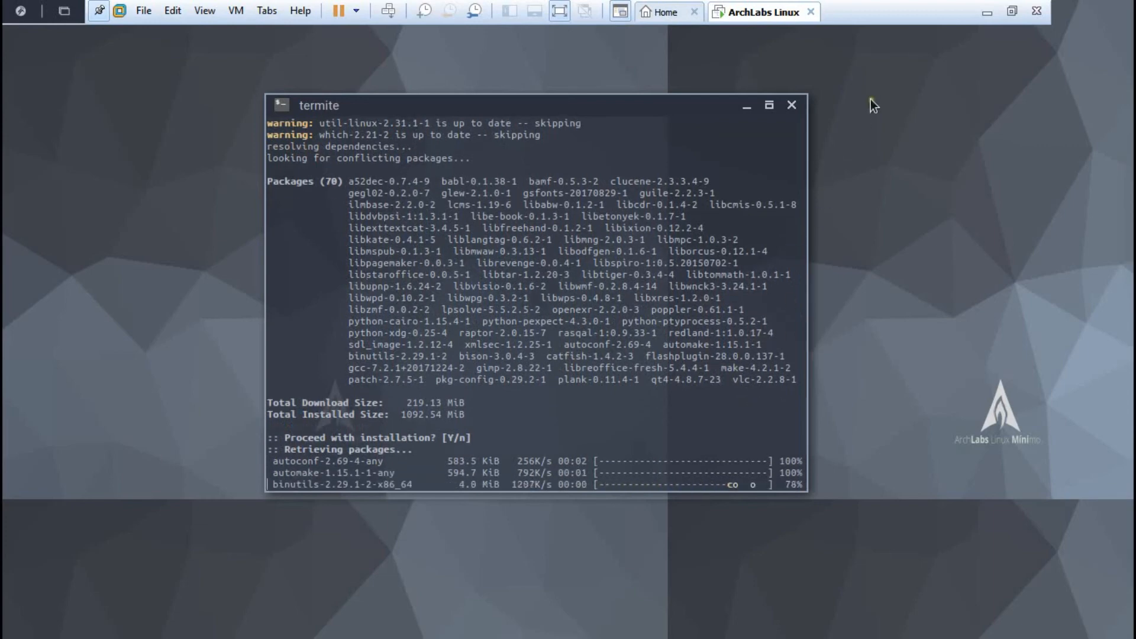
left_click(1010, 12)
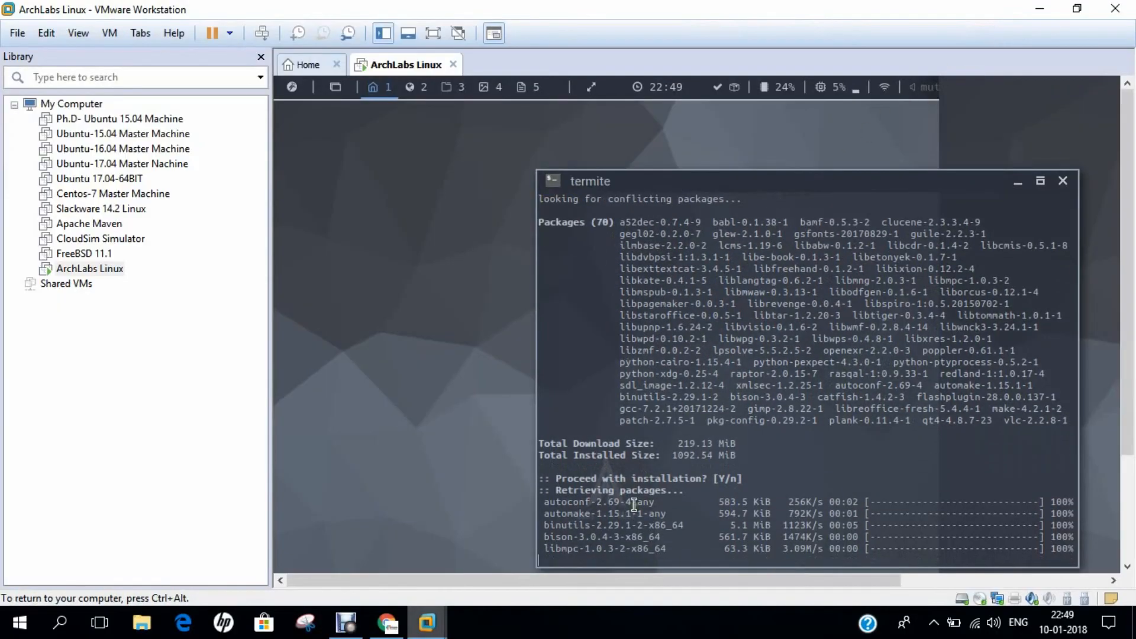
left_click(595, 629)
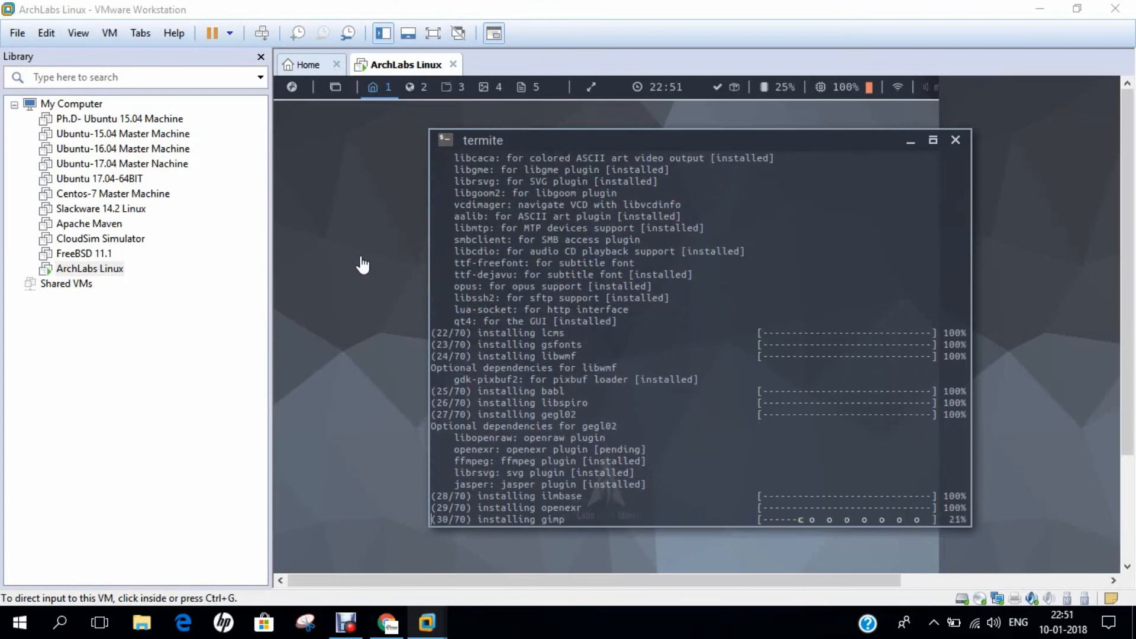
left_click(78, 32)
left_click(94, 55)
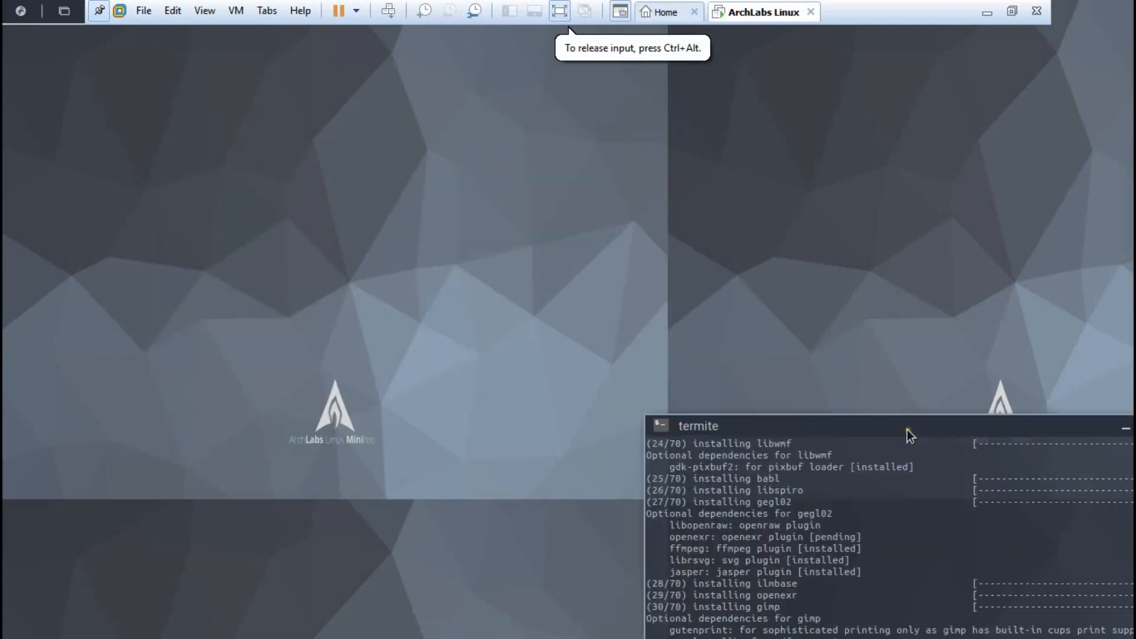
Step: Move the termite window to the desktop's upper centre while the packages install
left_click_drag(907, 430, 488, 136)
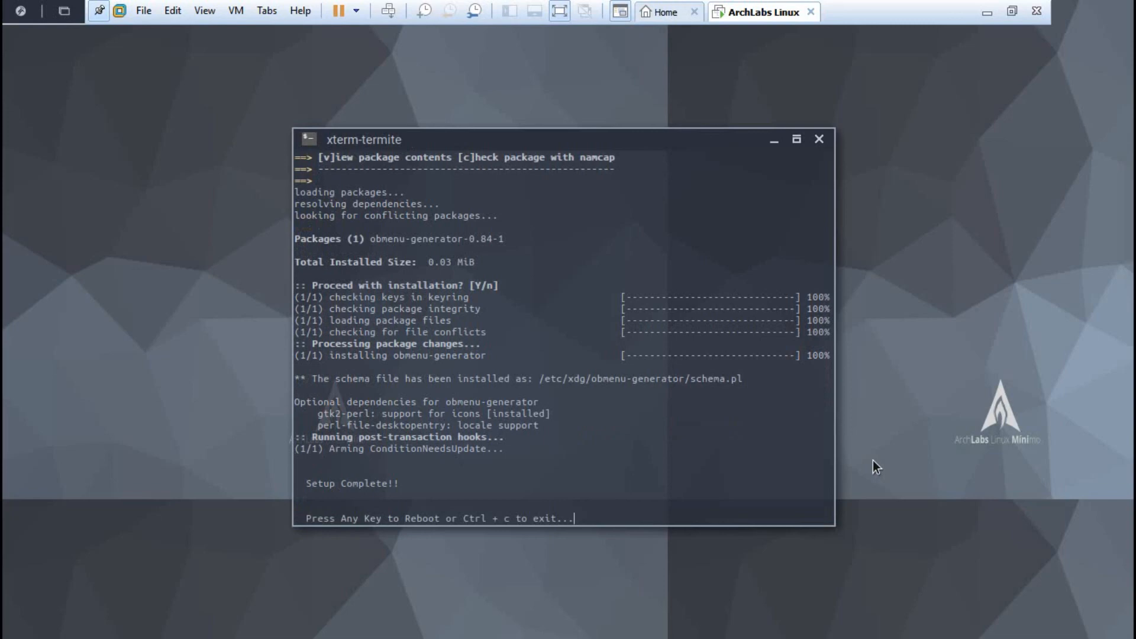
Step: Reboot the VM after setup completes and boot the default entry without waiting
key("Return")
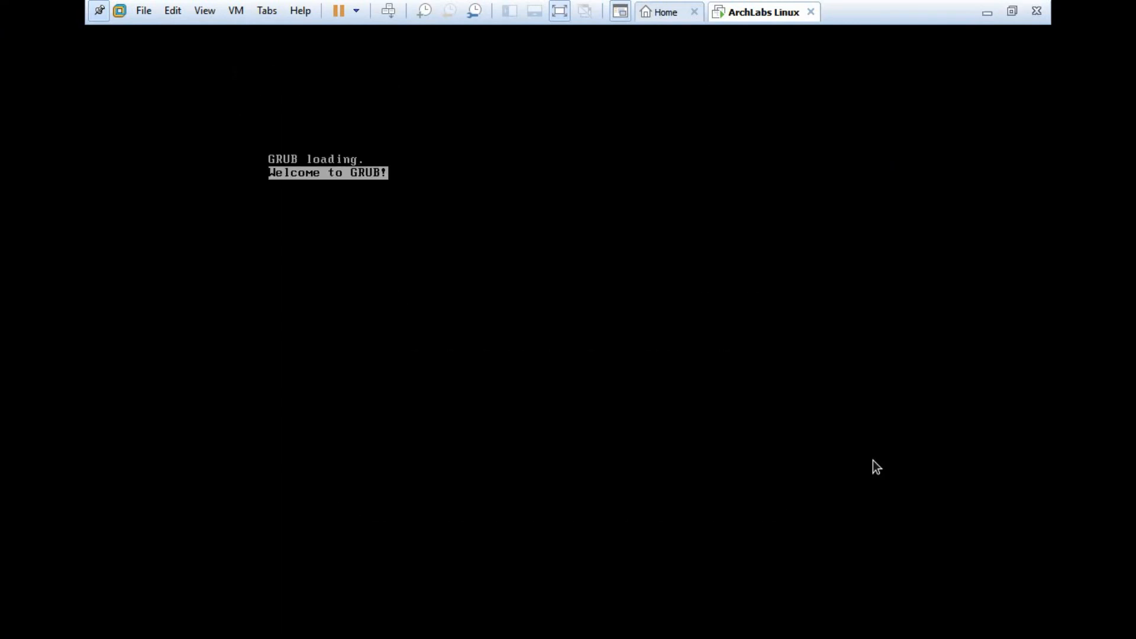
key("Return")
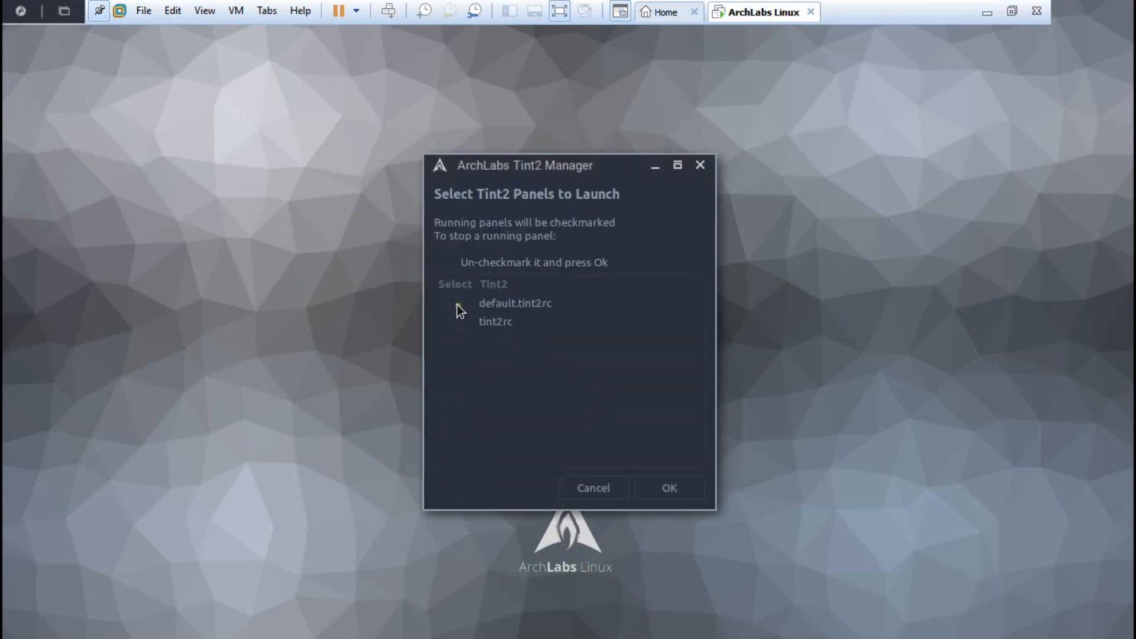
Step: Confirm the checked tint2 panels, then apply ocean2.jpg as the wallpaper in Nitrogen and close it
left_click(666, 491)
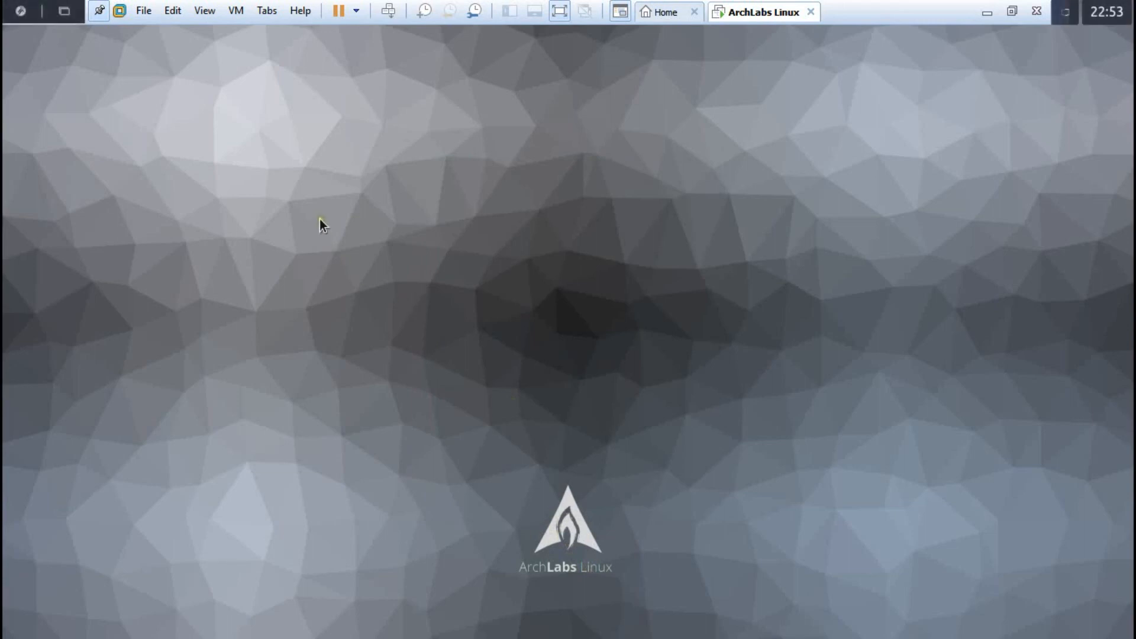
right_click(318, 214)
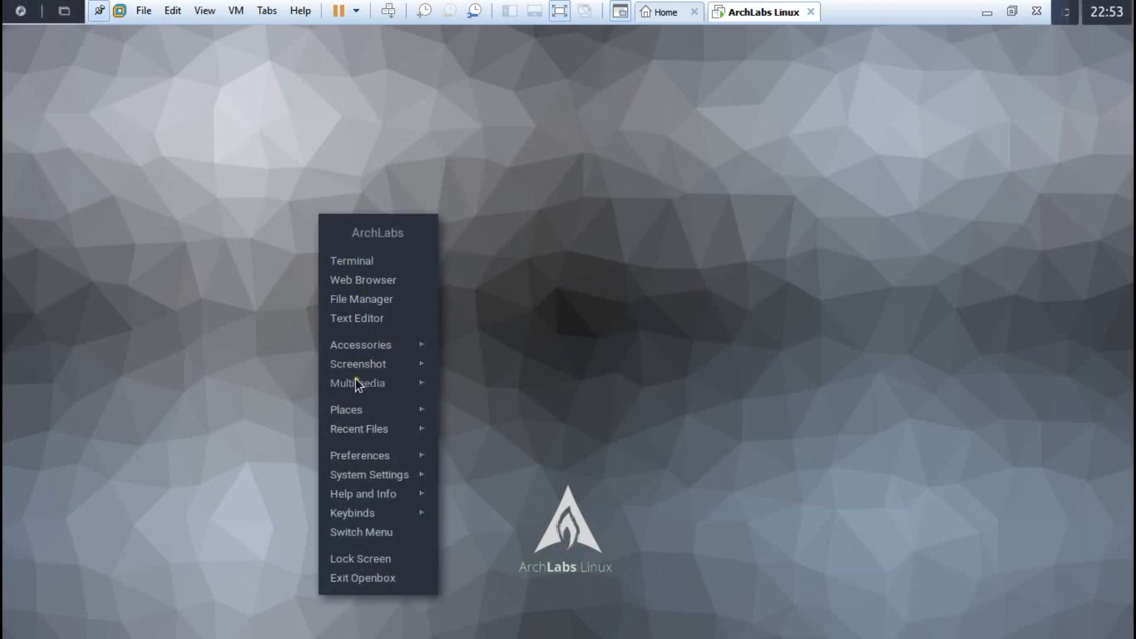
mouse_move(342, 457)
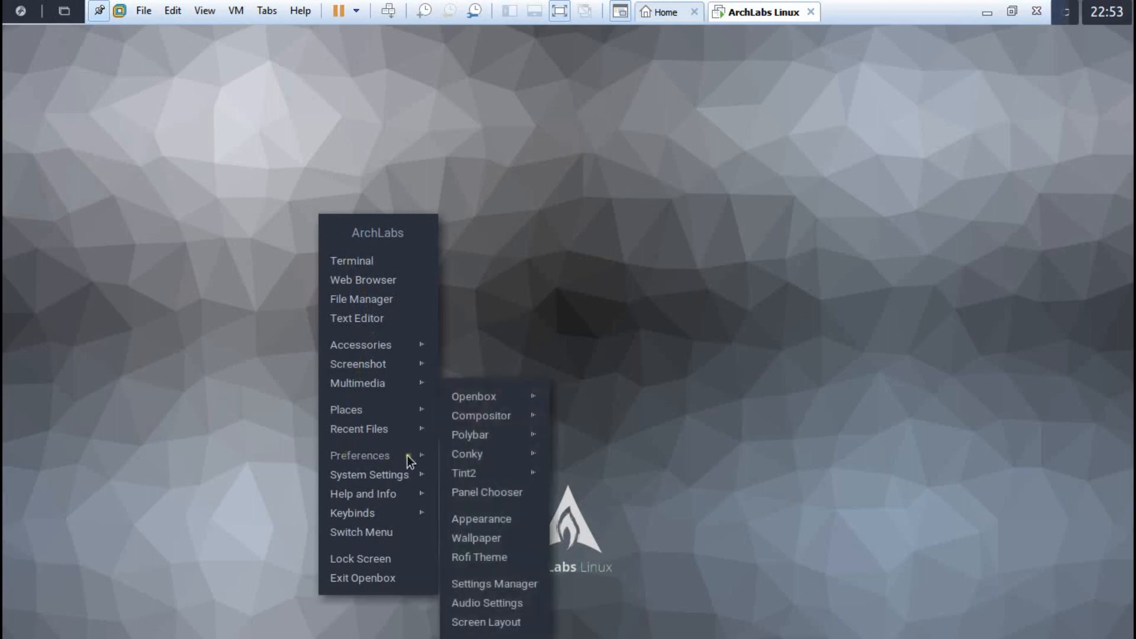
left_click(469, 537)
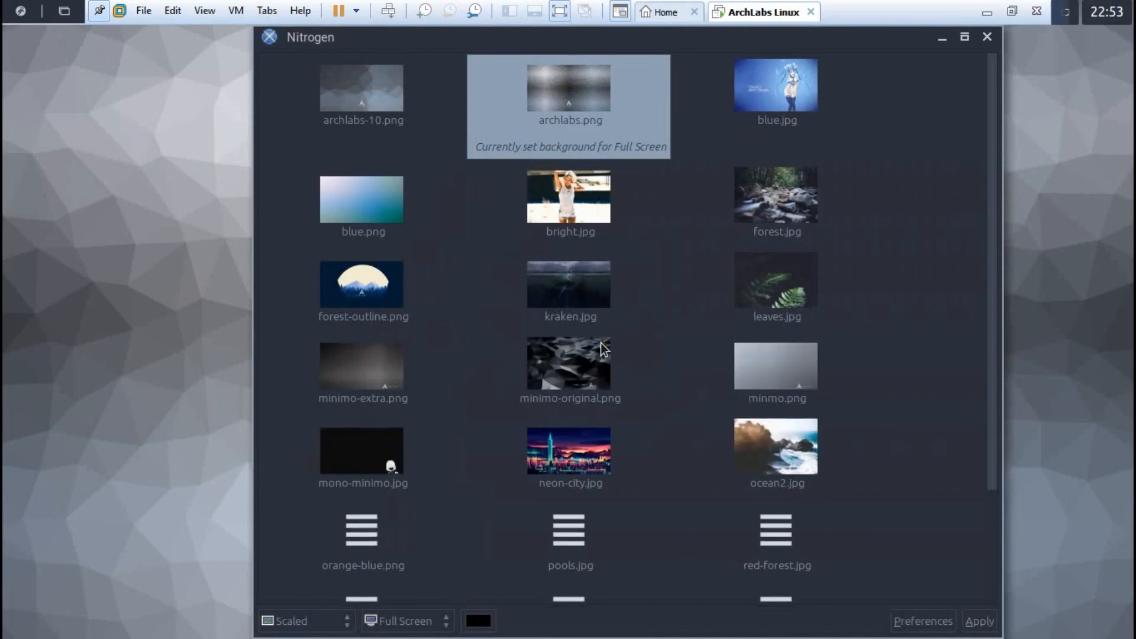
scroll(601, 342, "down", 3)
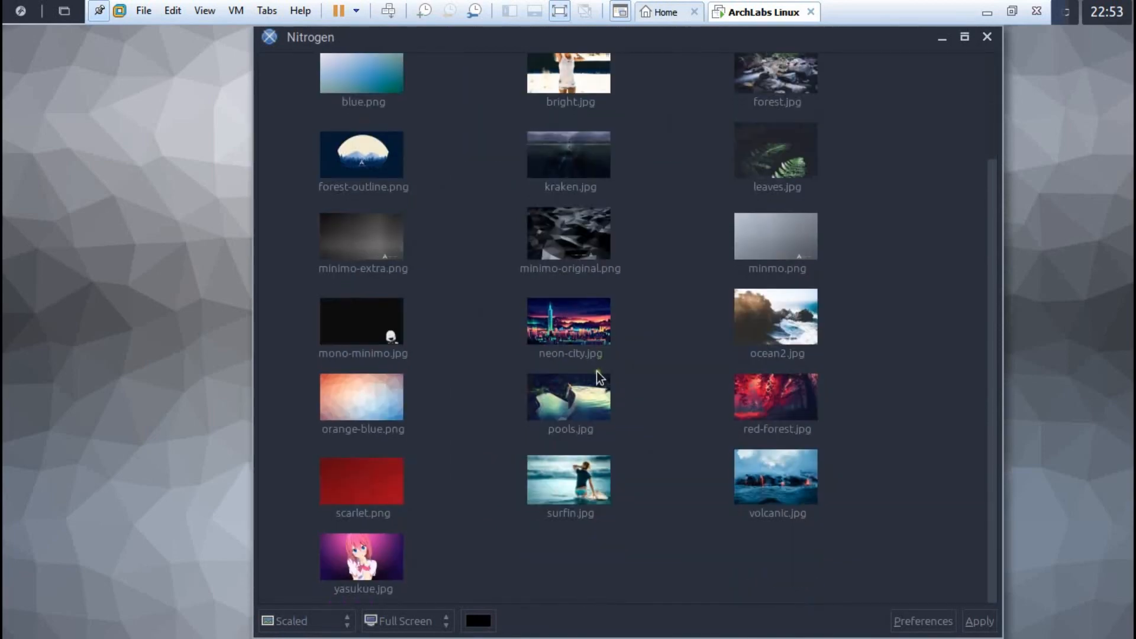
left_click(744, 329)
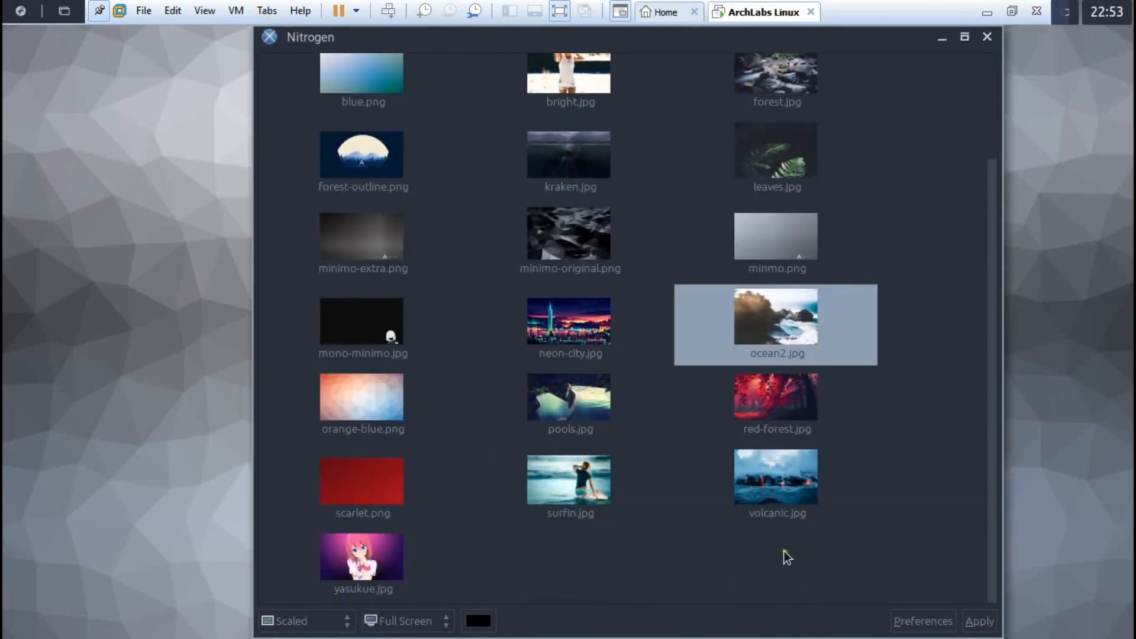
left_click(996, 625)
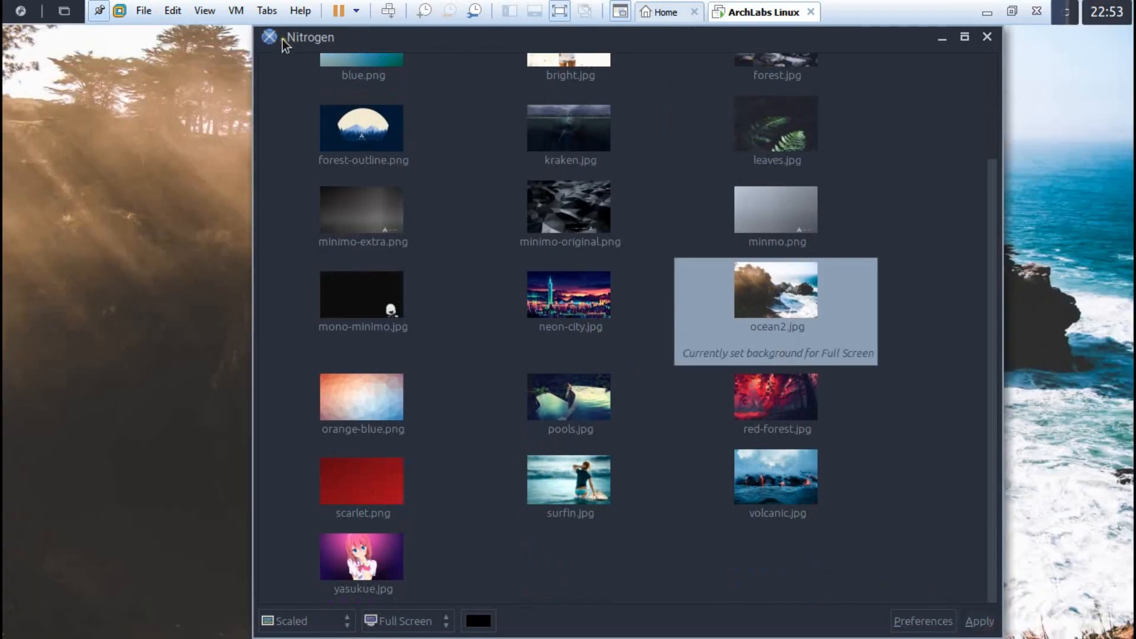
left_click(988, 38)
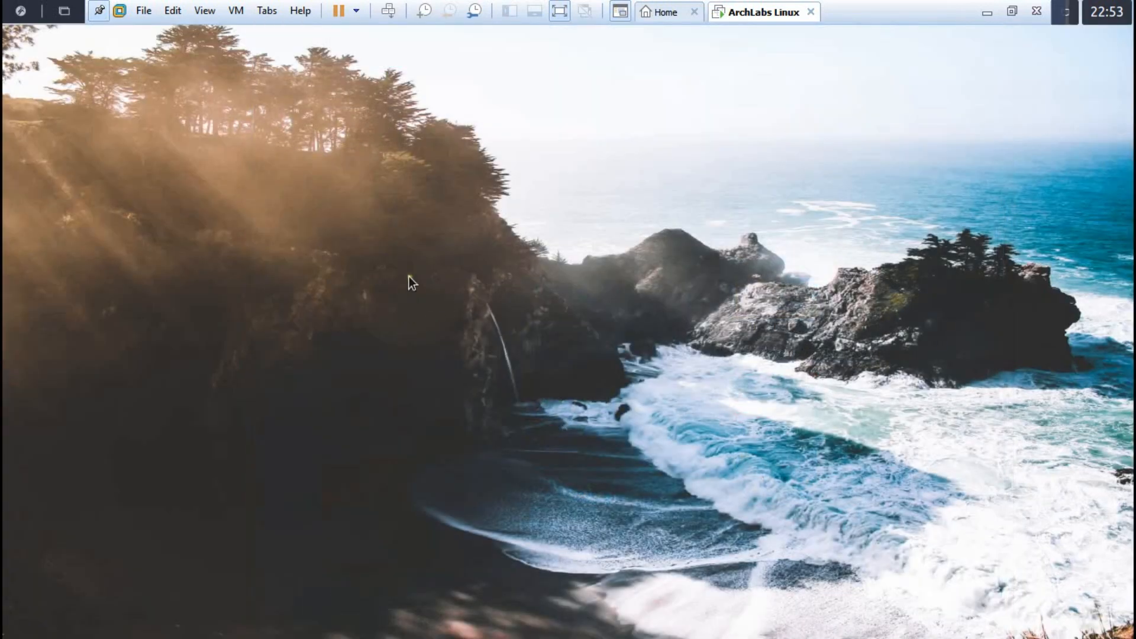
right_click(353, 143)
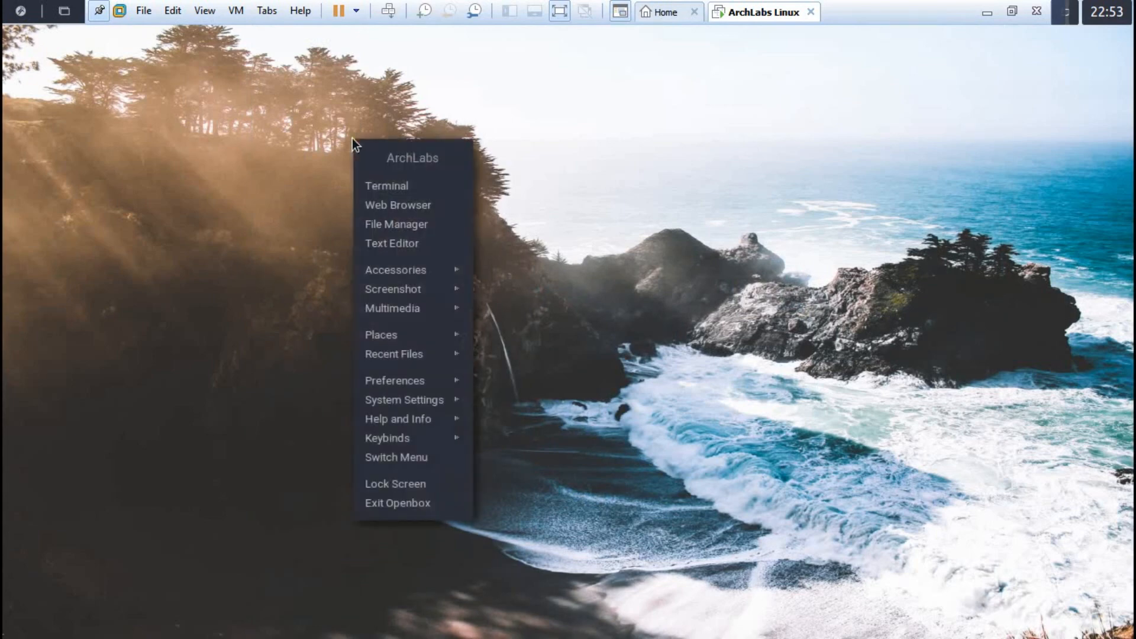
Step: Open a terminal, check the user with whoami, switch to root with su -, and clear
left_click(382, 186)
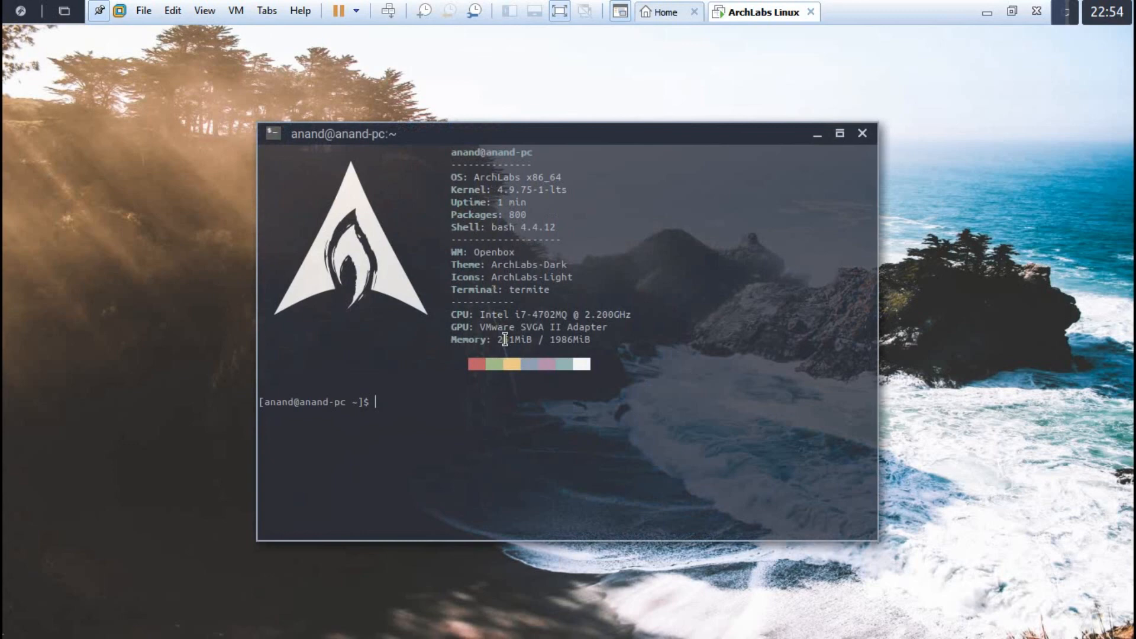
type("whoami")
key("Return")
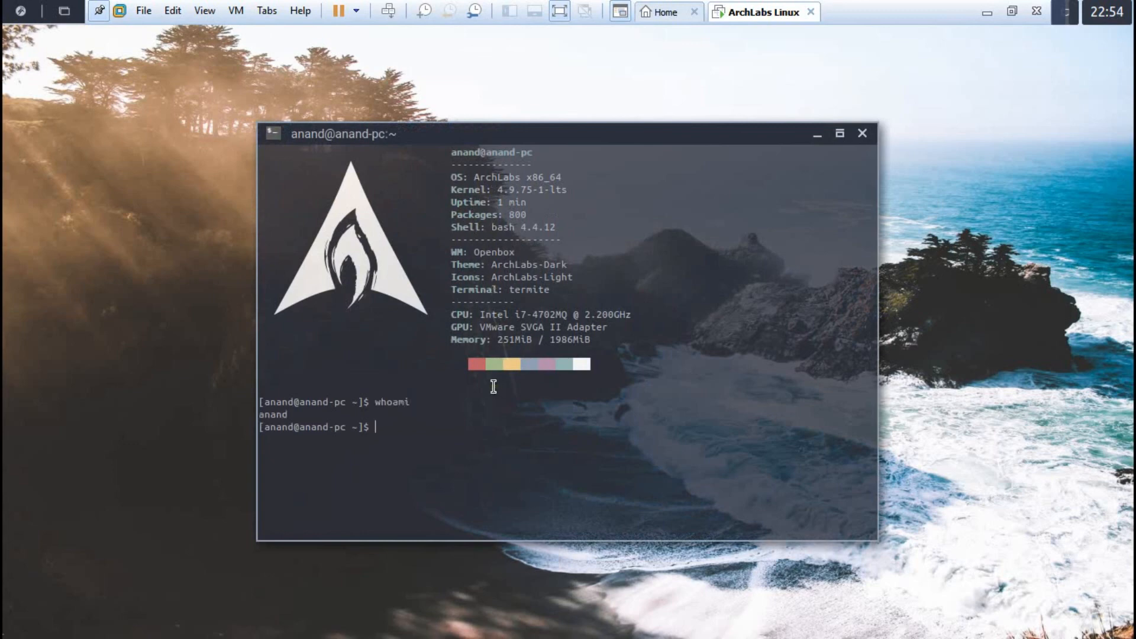
type("su -")
key("Return")
key("Return")
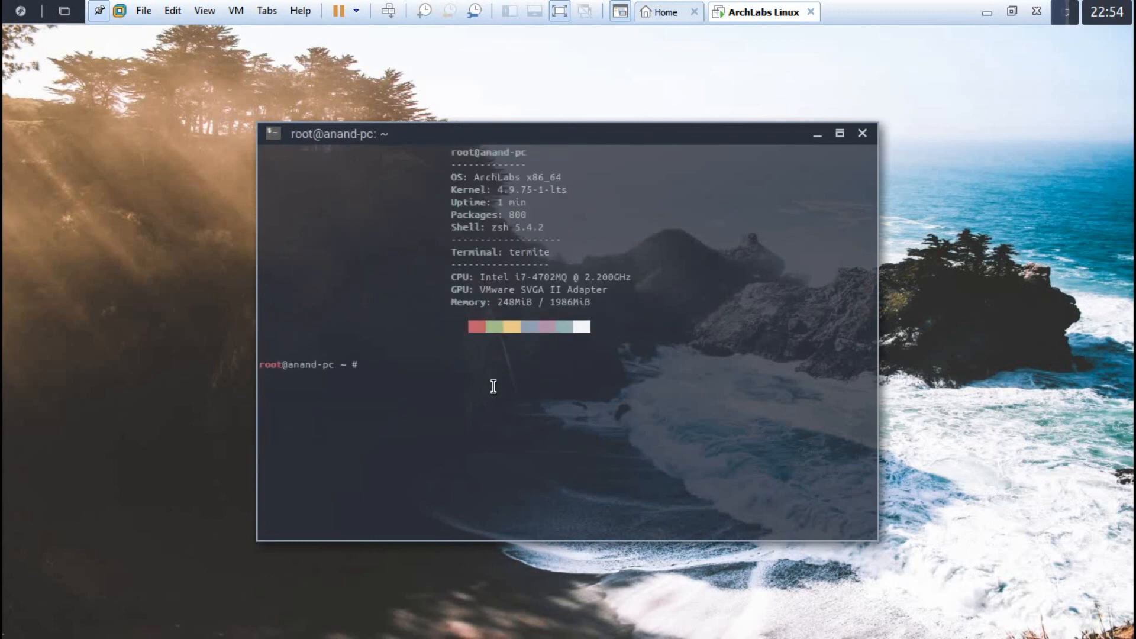
type("clear")
key("Return")
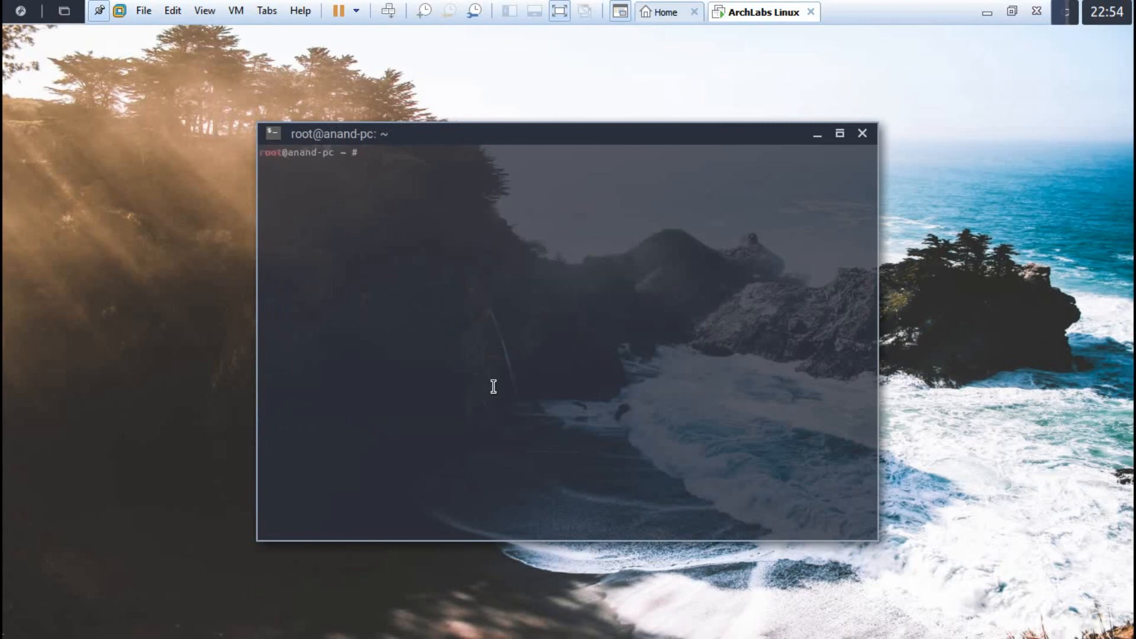
Step: Try starting vboxservice.service with systemctl, then clear the screen
type("systemctl start vboxservice.serv")
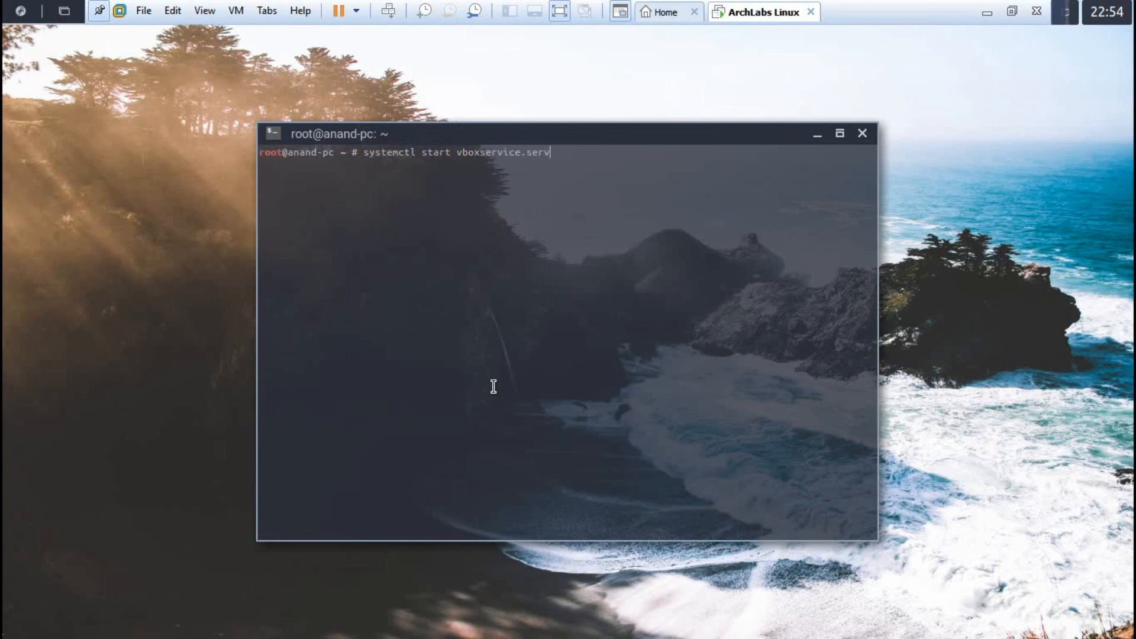
key("Tab")
type("ice")
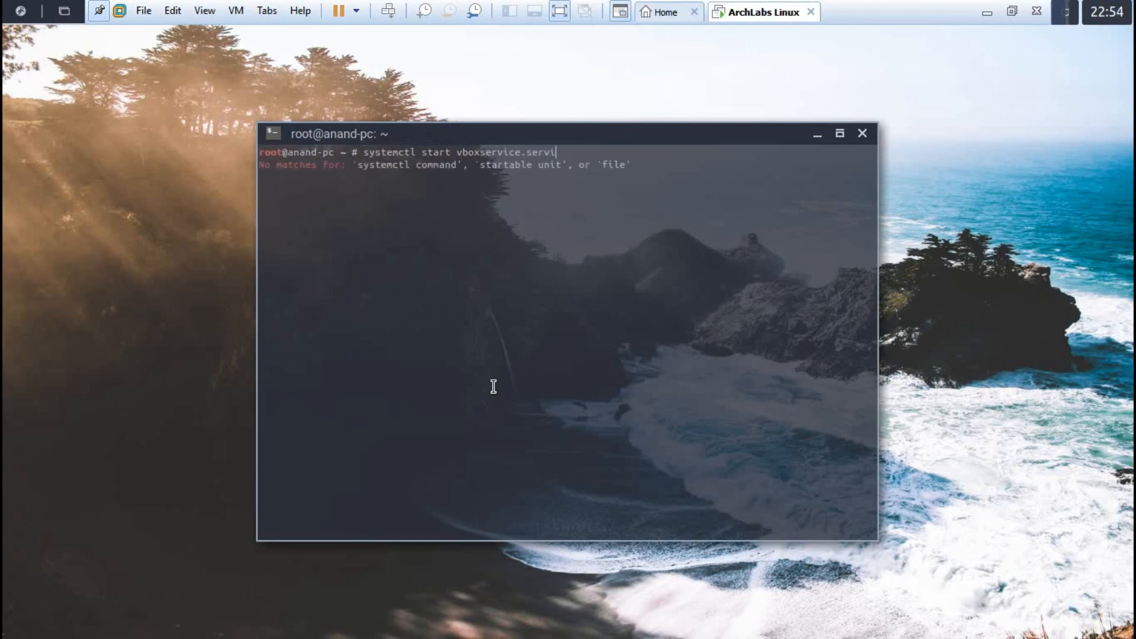
key("Return")
type("clear")
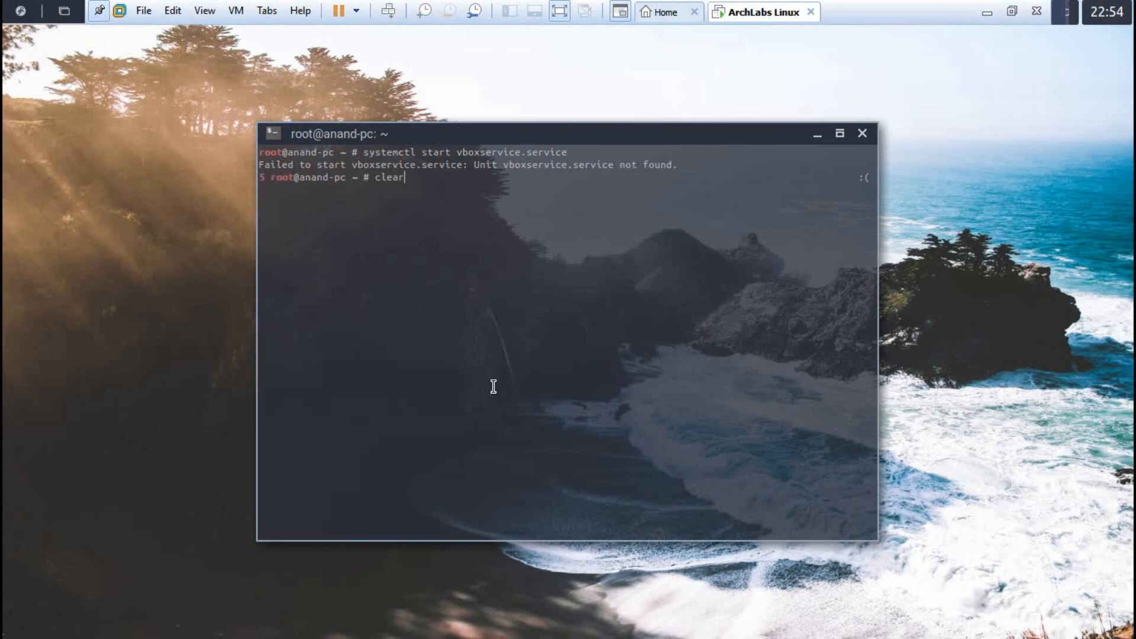
key("Return")
type("clear")
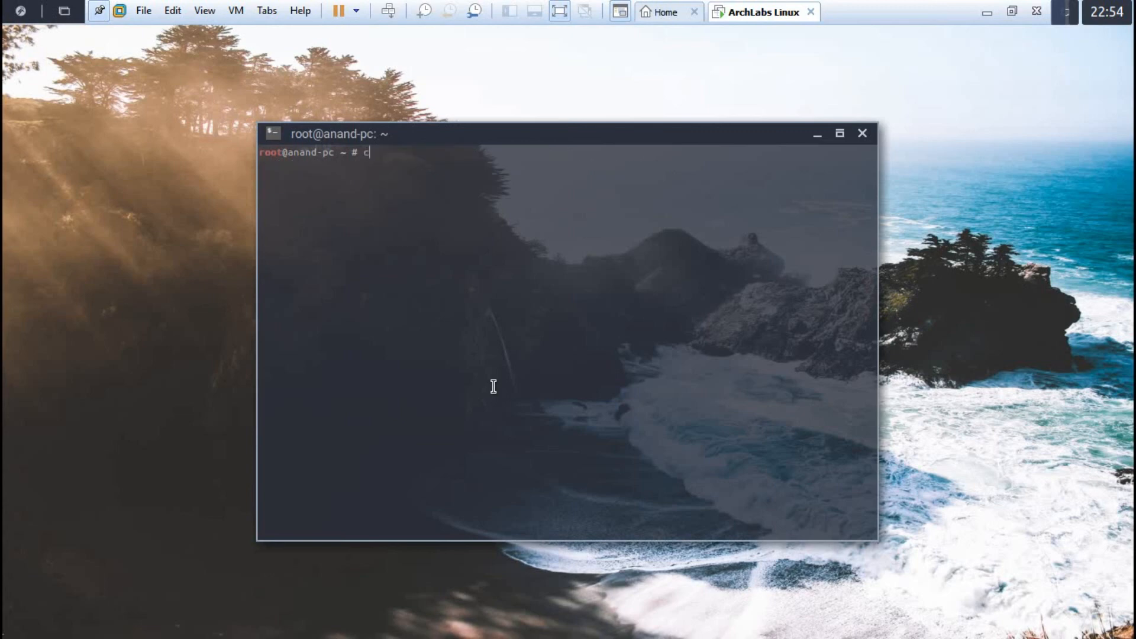
key("Return")
Step: Run date, time, ps and top, then quit top and clear the terminal
type("date")
key("Return")
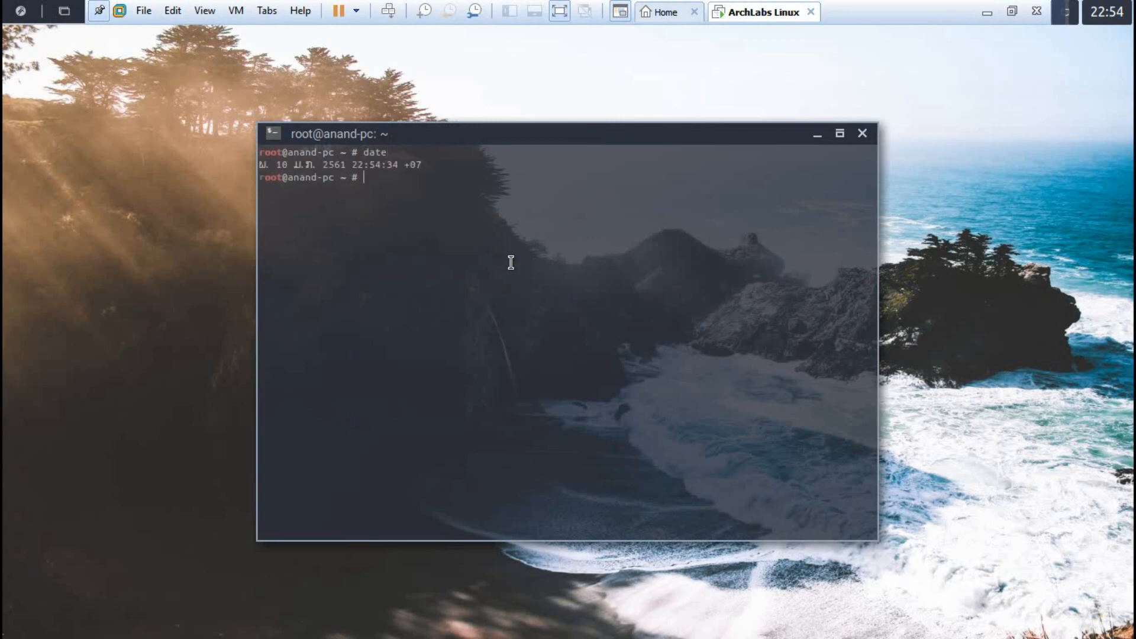
type("time")
key("Return")
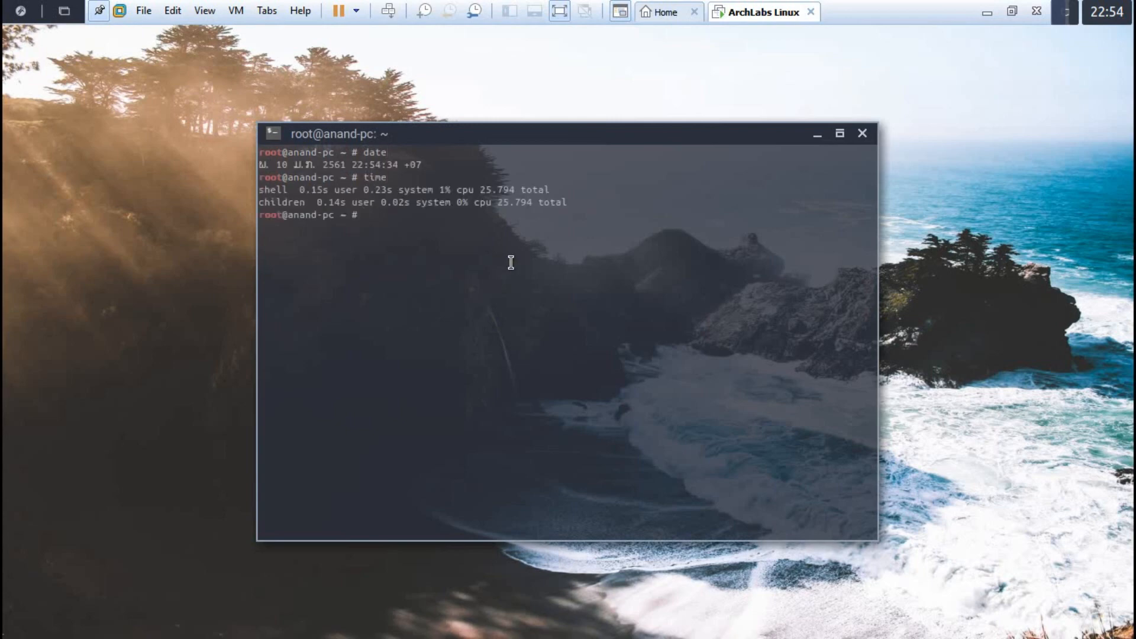
type("ps")
key("Return")
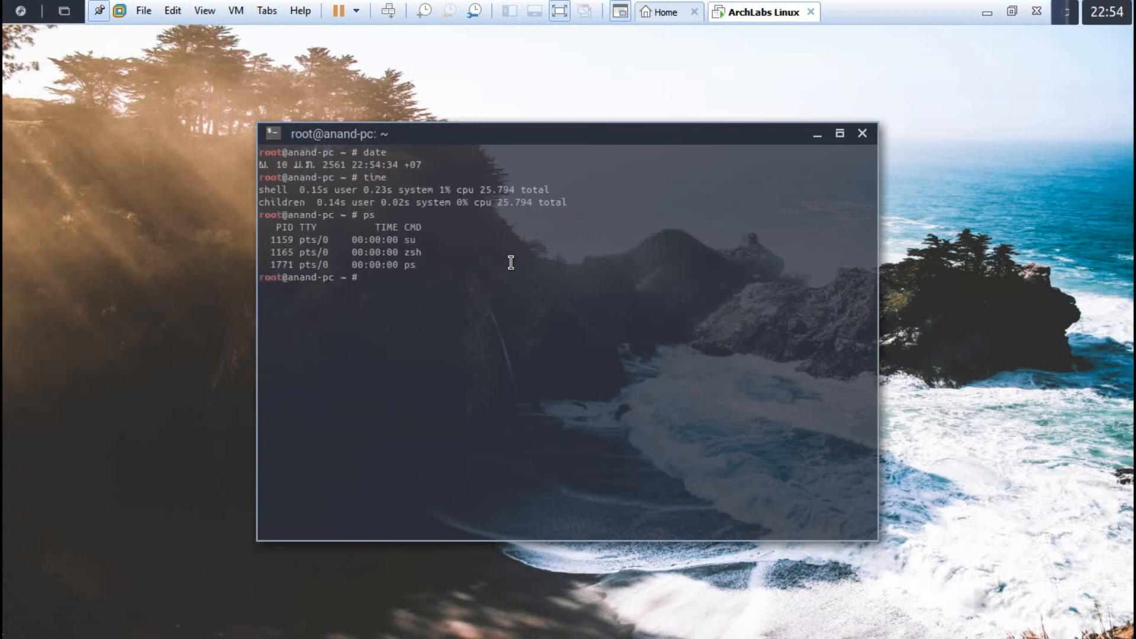
type("top")
key("Return")
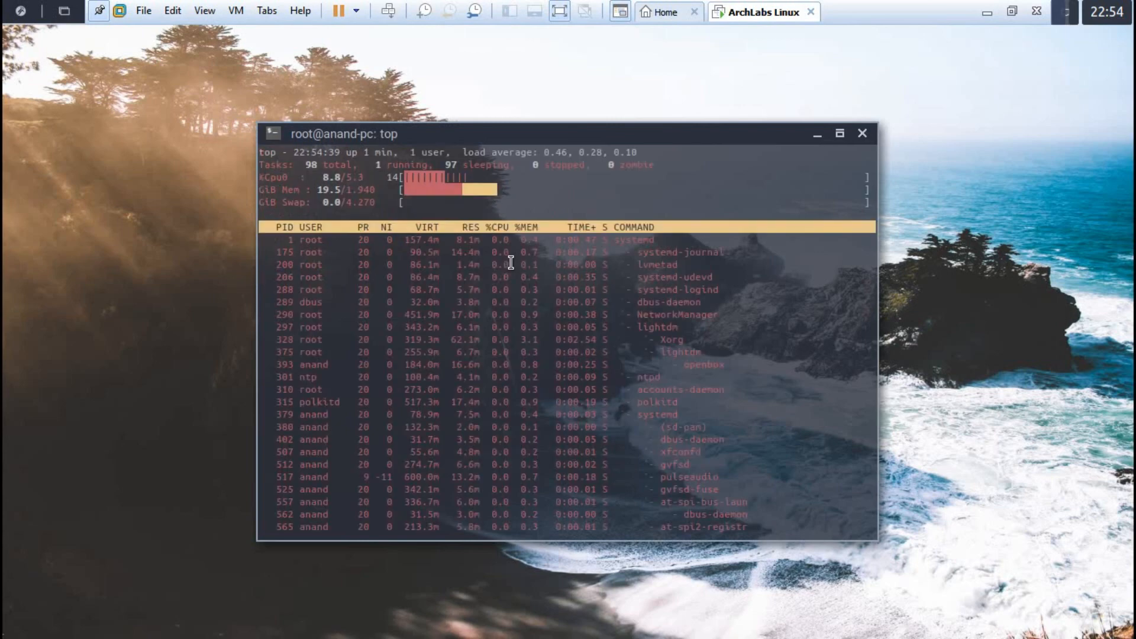
type("qclear")
key("Return")
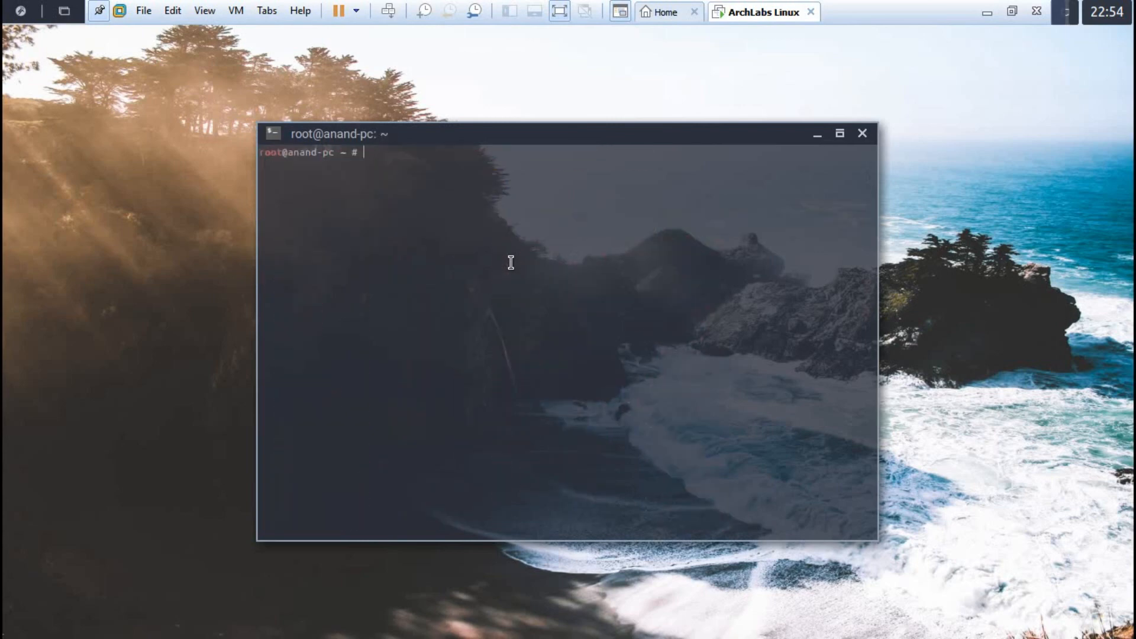
Step: Exit full screen and drag the root terminal up and left fully into view
left_click(1010, 13)
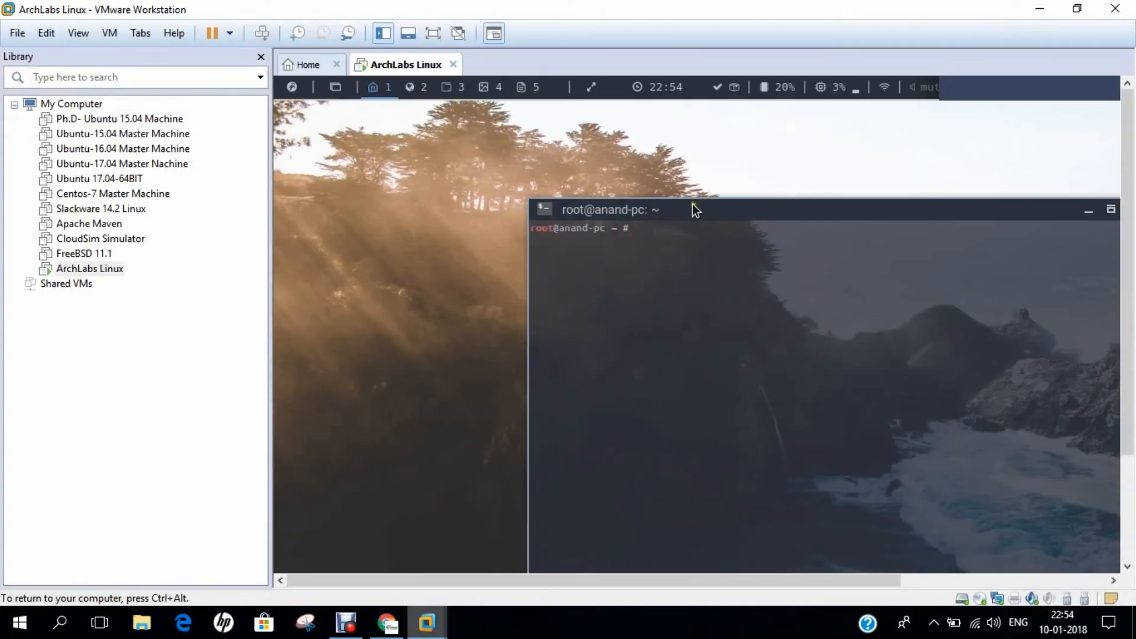
left_click_drag(695, 210, 549, 134)
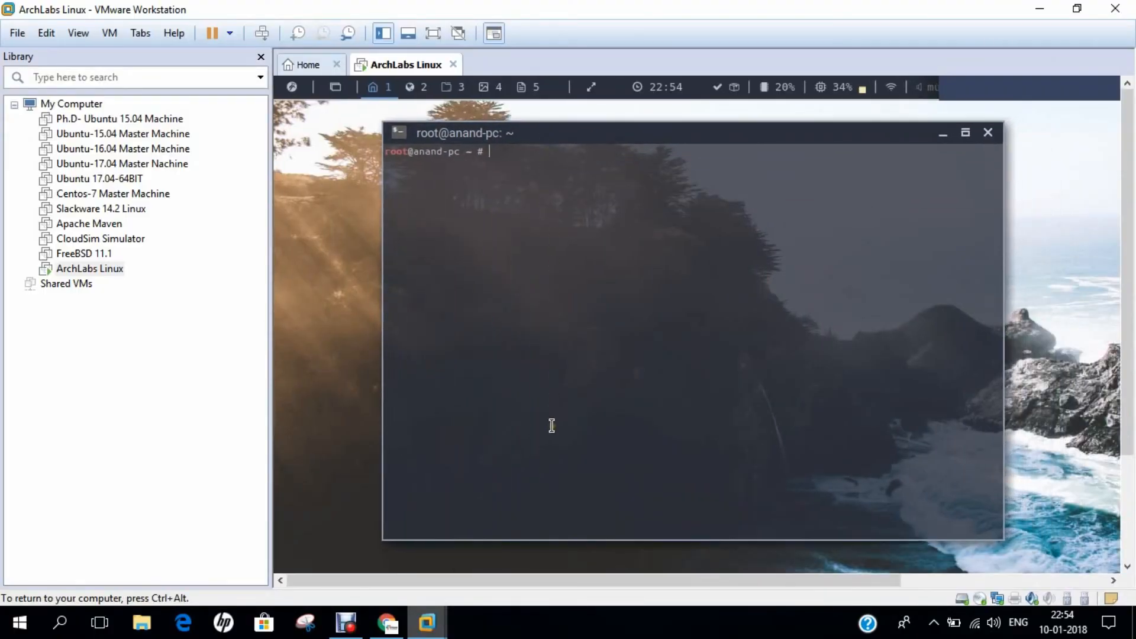